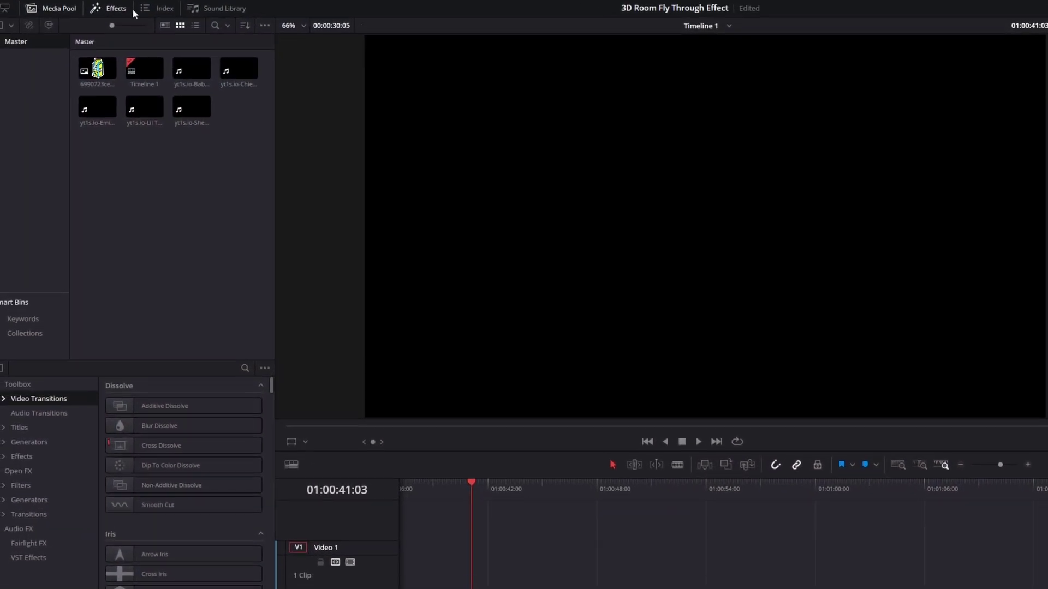
- Place a Fusion Composition at the playhead on the Video 1 track and open it for Fusion editing
left_click(24, 458)
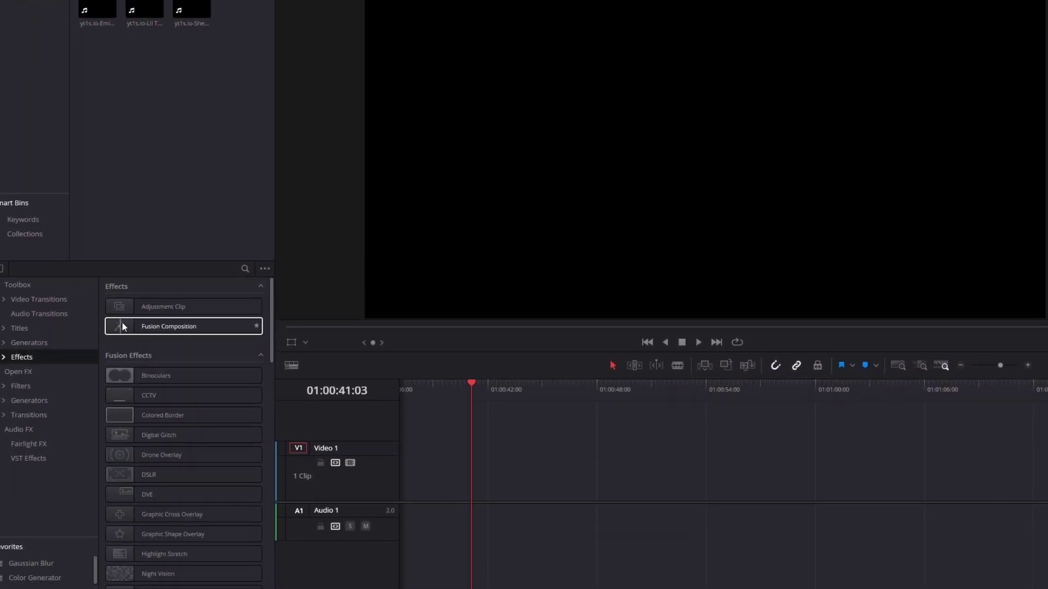
left_click_drag(154, 327, 424, 455)
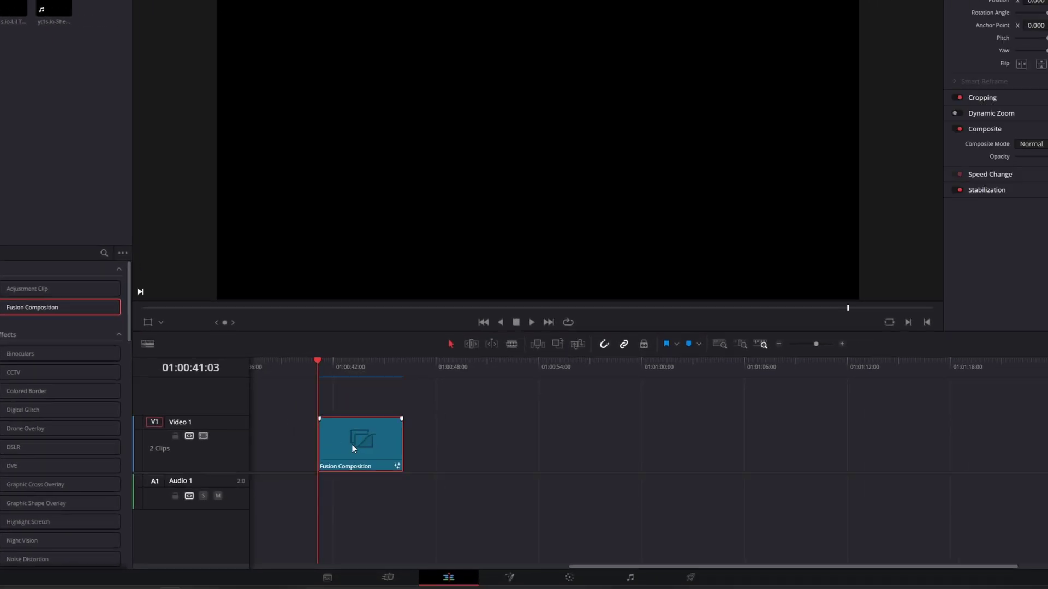
left_click(509, 577)
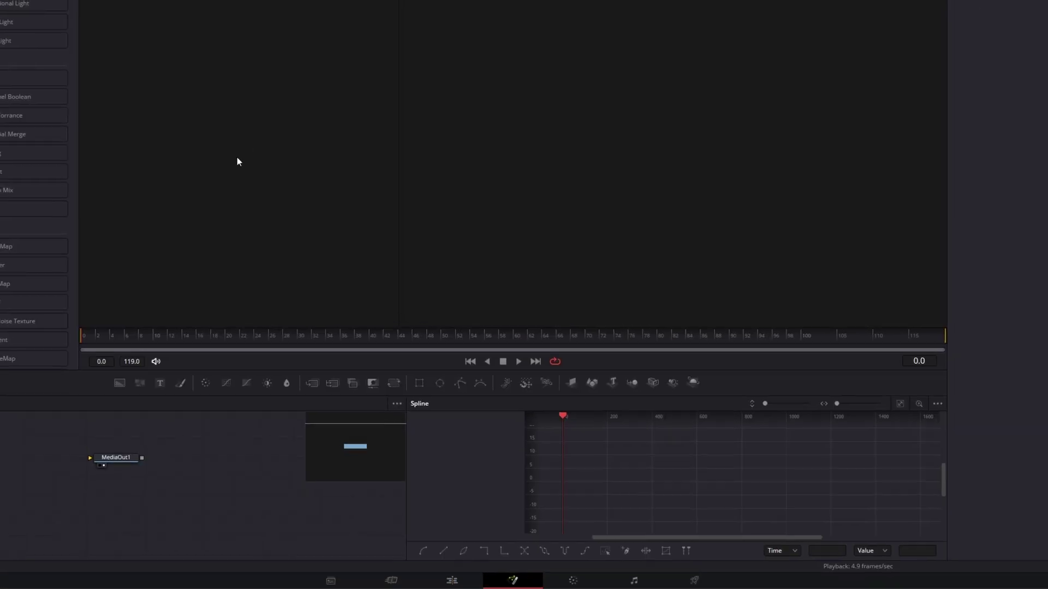
- Add the Chief Keef, Eminem, Lil Tecca and Sheck Wes clips to the node graph and delete their three Merge nodes
left_click(62, 23)
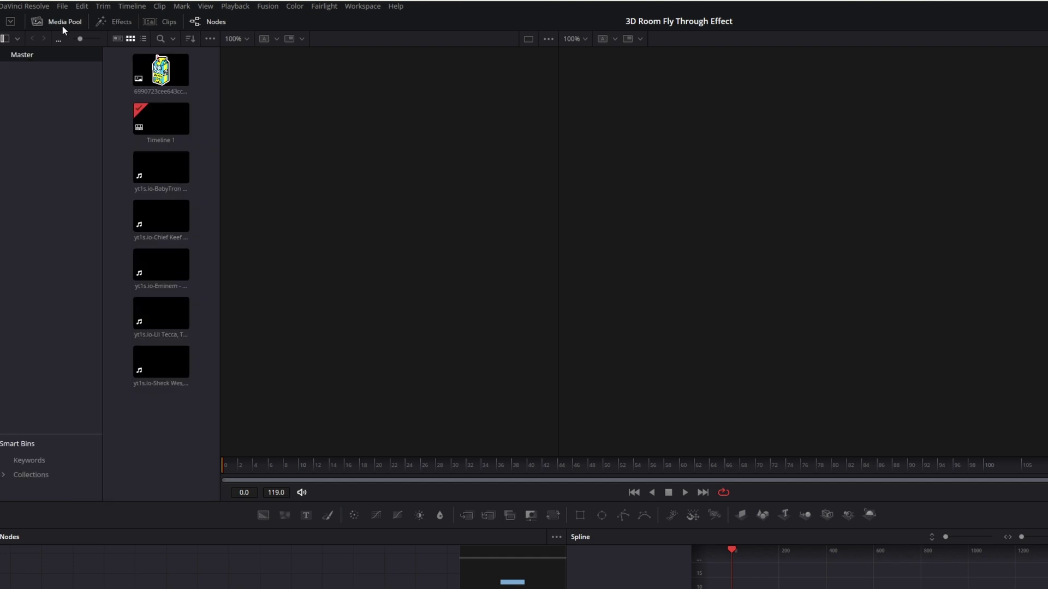
left_click_drag(165, 356, 80, 579)
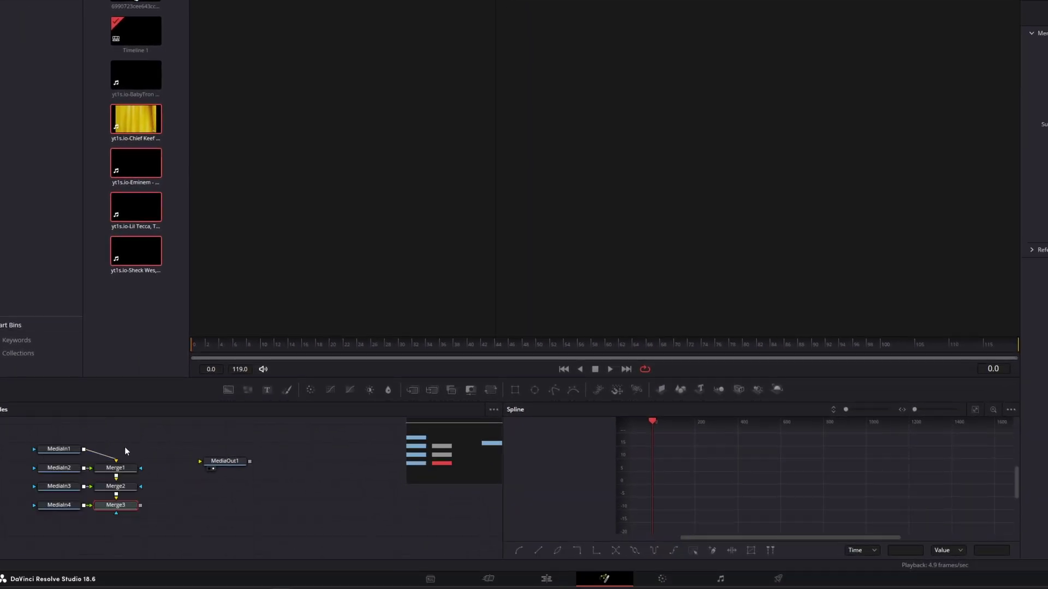
left_click_drag(125, 445, 126, 533)
key("Delete")
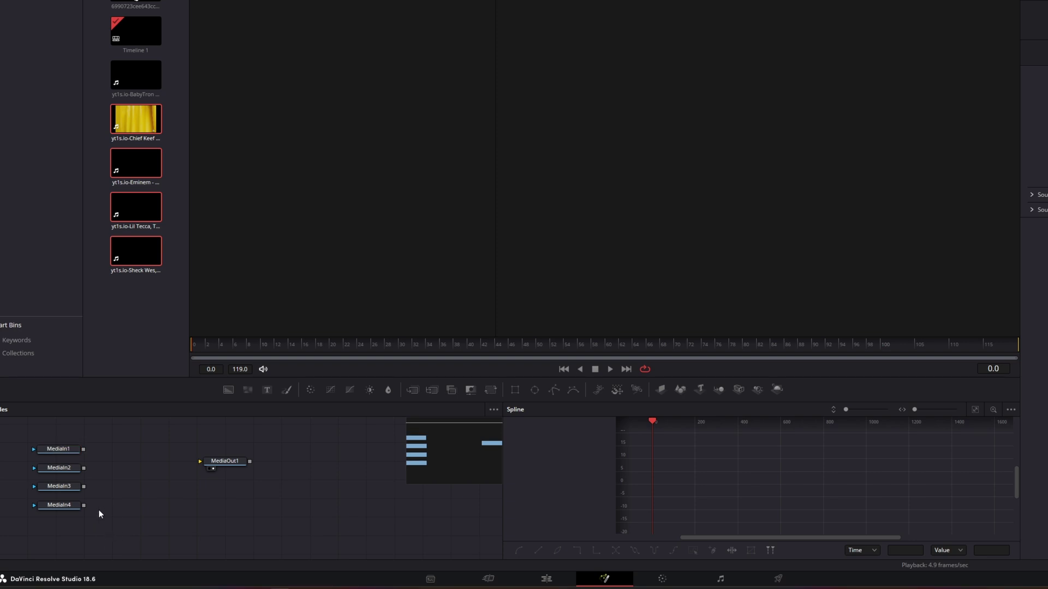
- Rename the four media input nodes First, Second, Third and Fourth
right_click(69, 453)
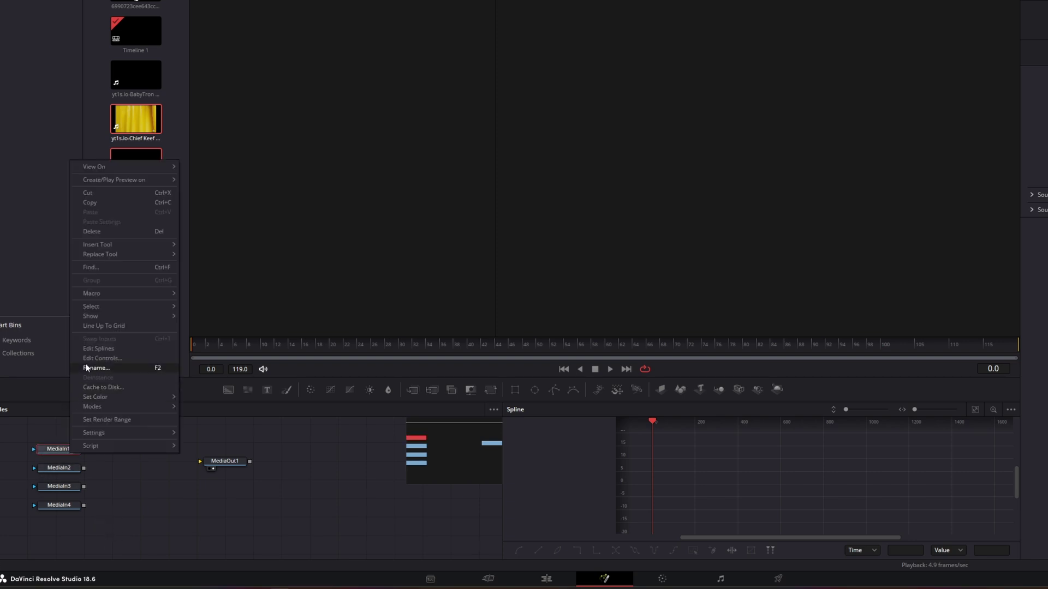
left_click(87, 366)
type("First")
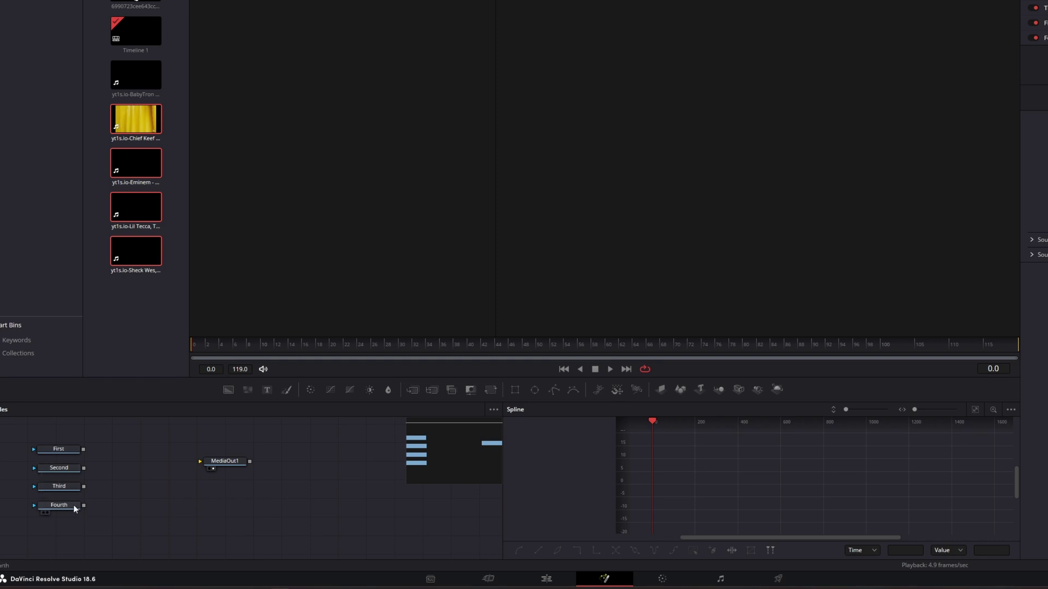
- Extend the Fusion Composition clip on the timeline to about 45 seconds and return to its node graph
left_click(545, 578)
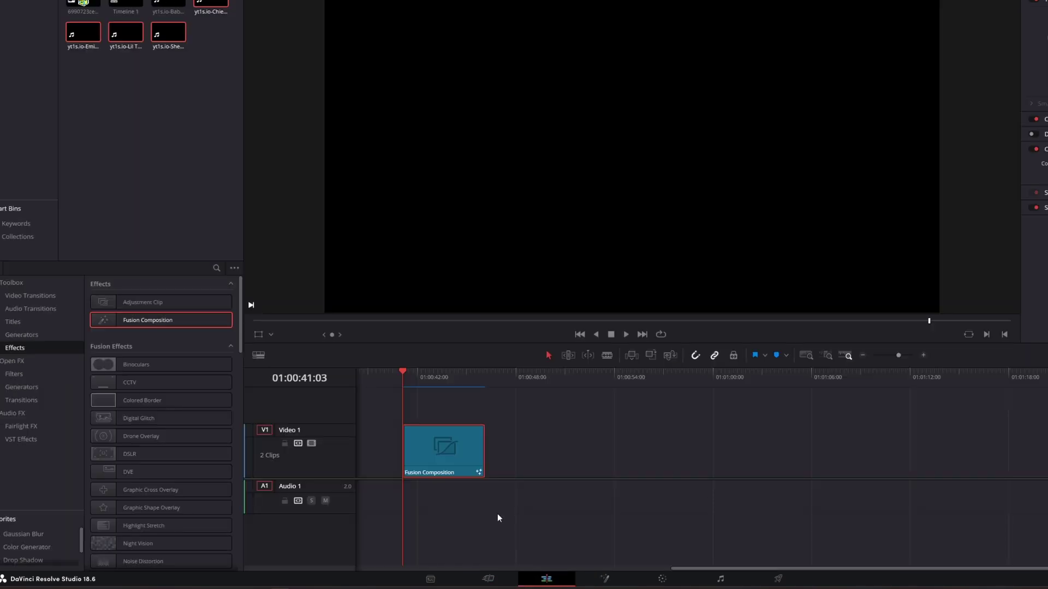
left_click_drag(479, 454, 977, 453)
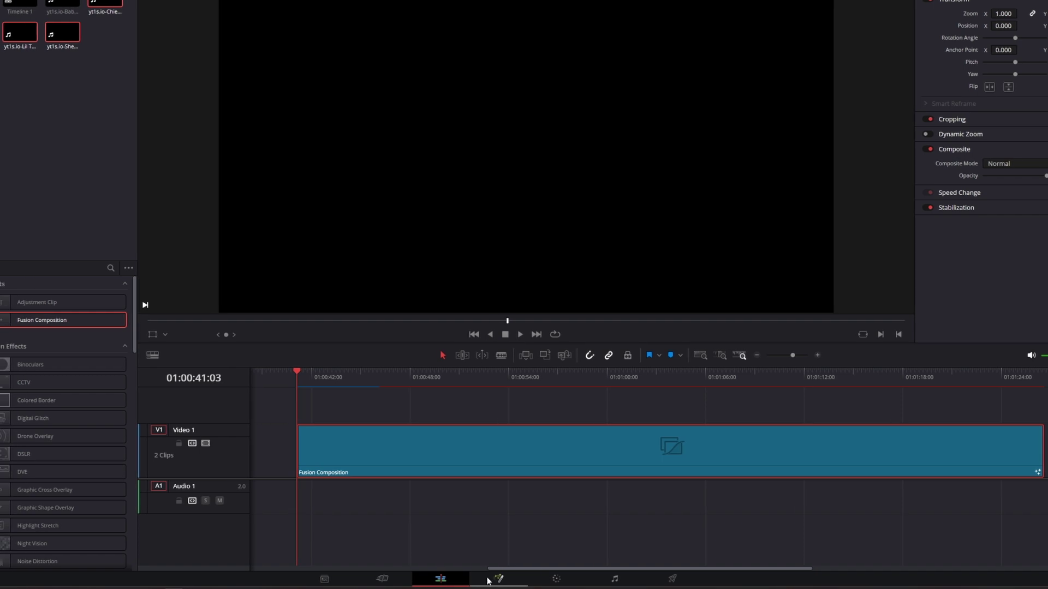
left_click(425, 580)
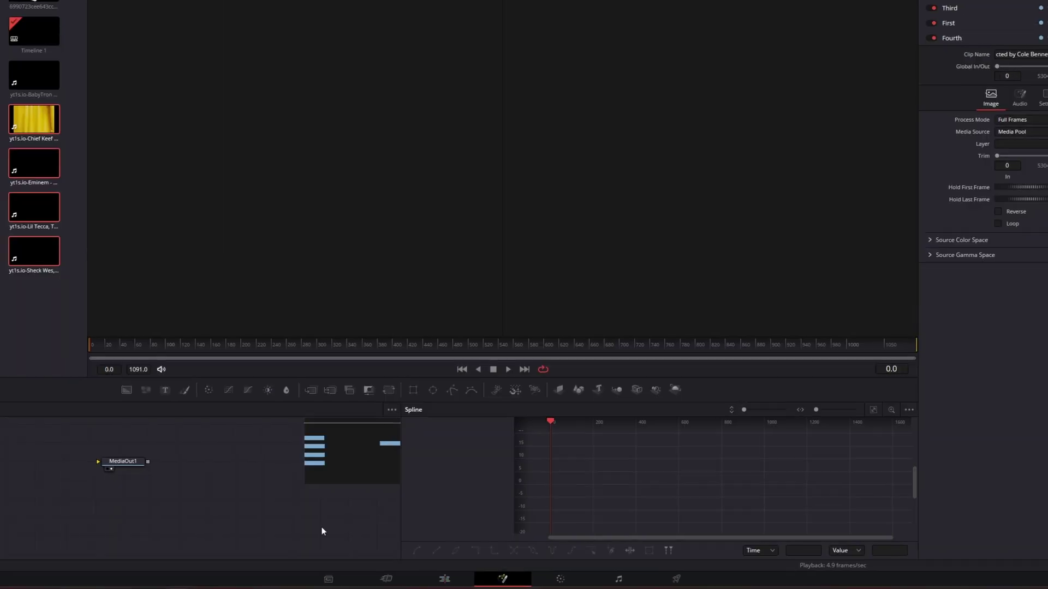
- Preview the First clip at frame 132 and add a Time Speed node after it
left_click(56, 462)
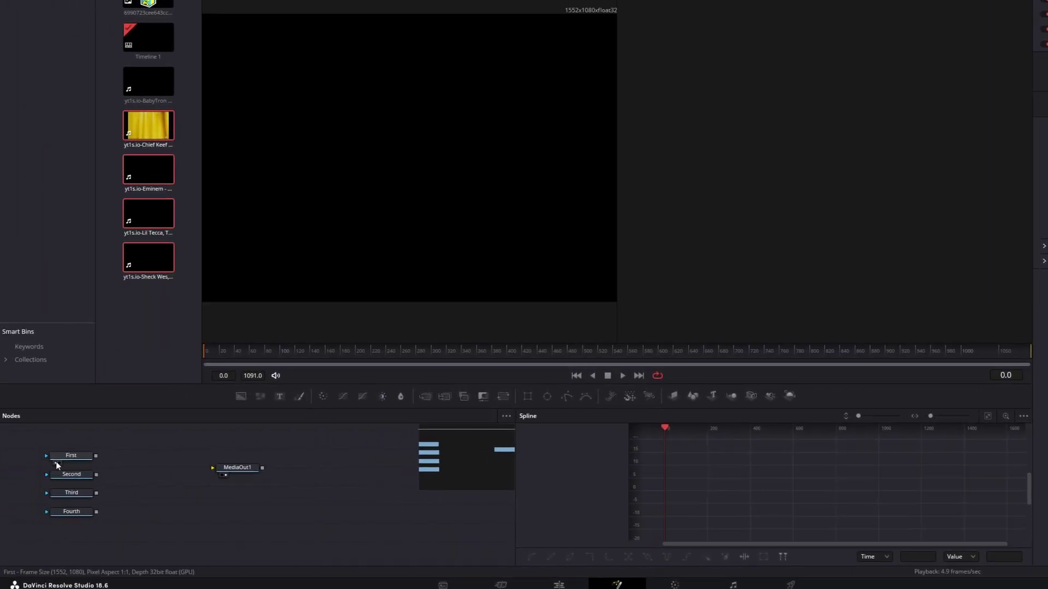
left_click_drag(207, 355, 301, 348)
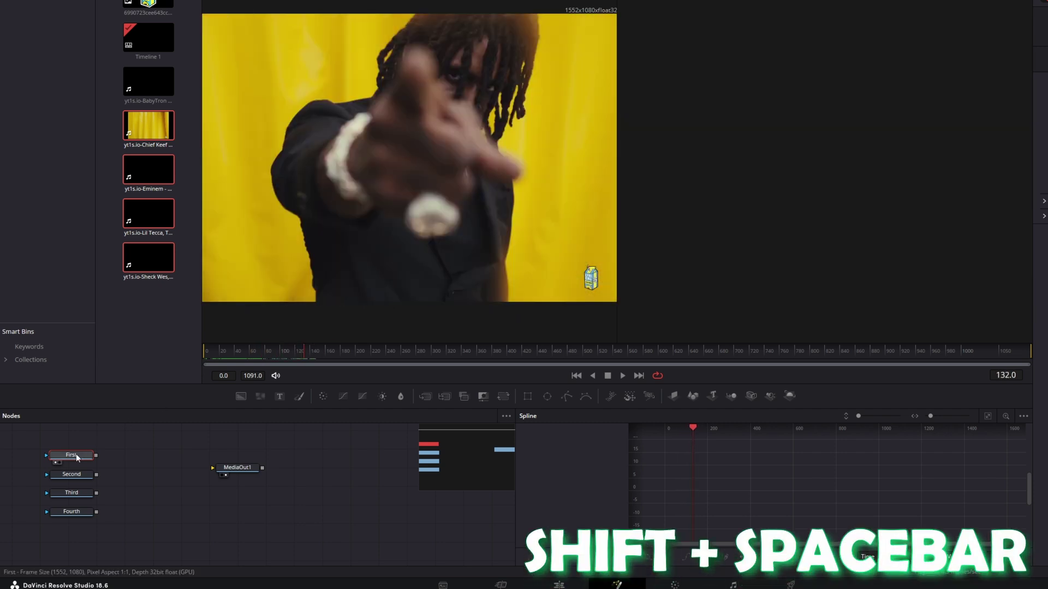
key("shift+space")
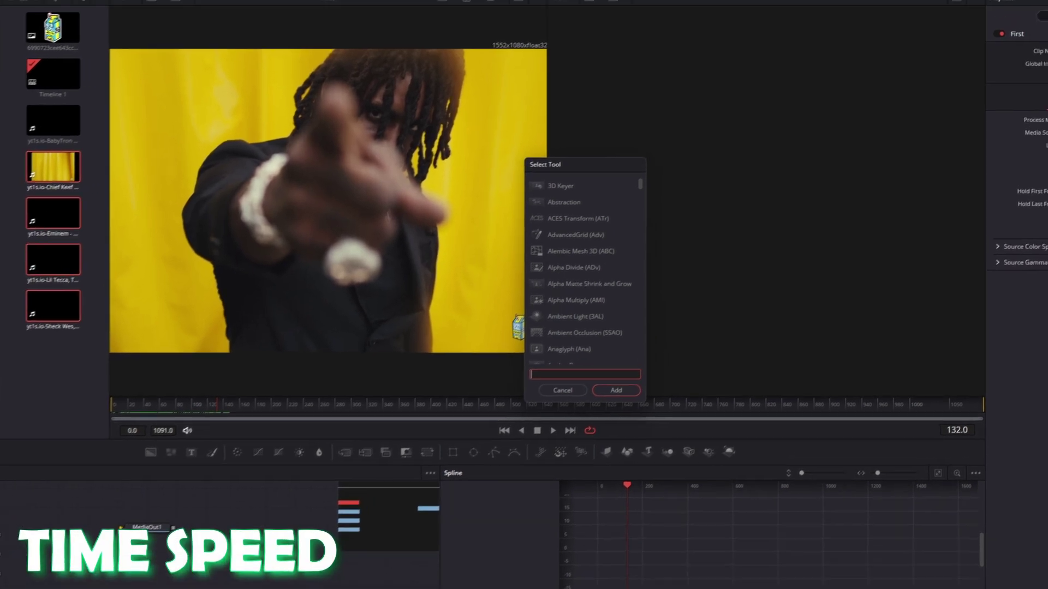
type("time speed")
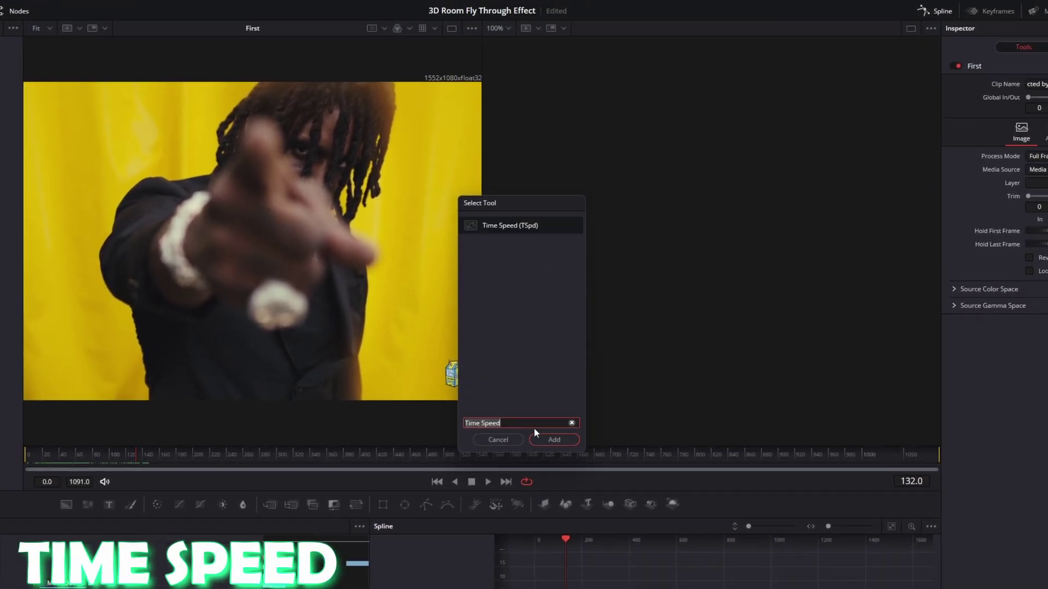
left_click(539, 438)
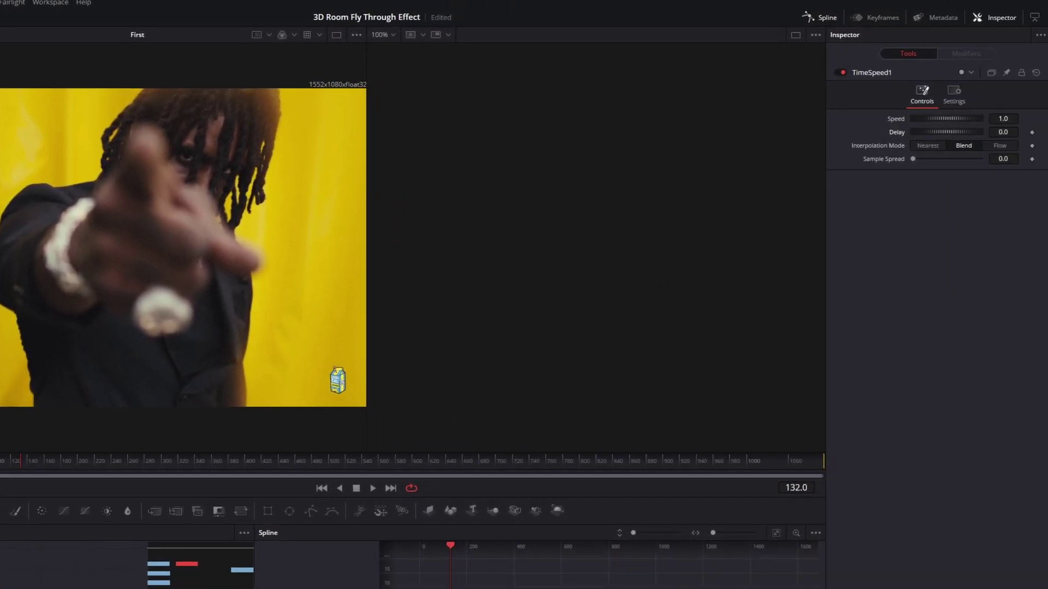
- Lower the delay of TimeSpeed1 and preview the offset clip at frame 72
left_click_drag(954, 131, 912, 131)
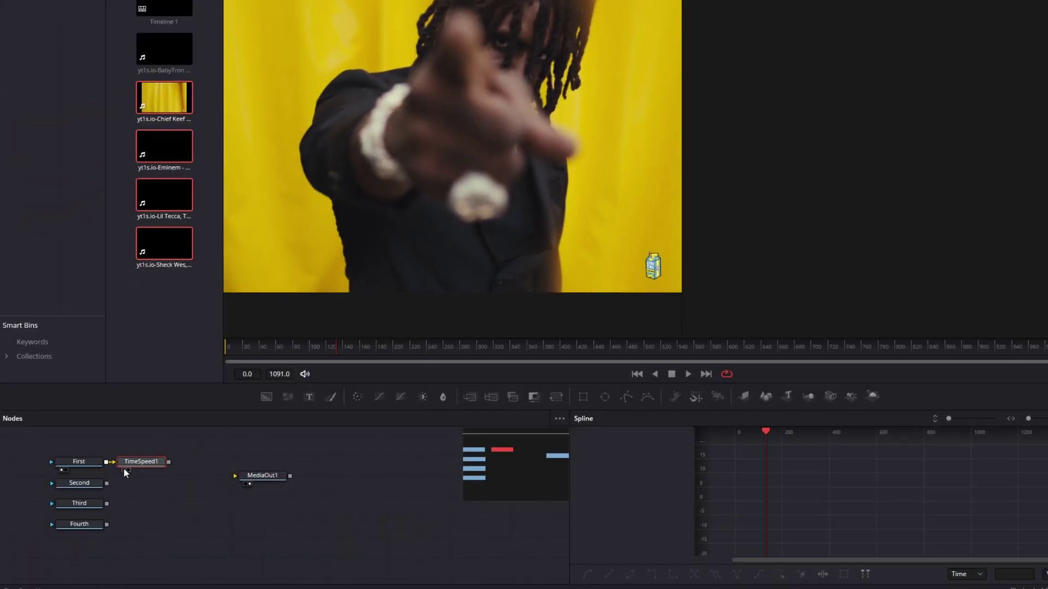
left_click_drag(336, 346, 272, 347)
mouse_move(244, 416)
left_mouse_down()
mouse_move(185, 414)
mouse_move(261, 416)
left_mouse_up()
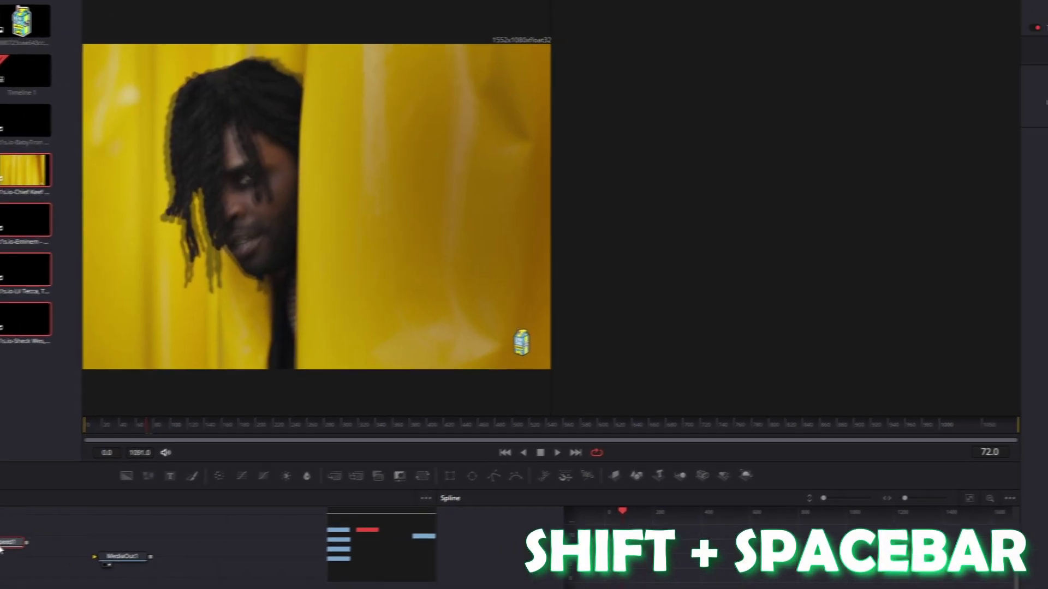
- Add a Blur node and a Transform node after TimeSpeed1, moving MediaOut1 clear of the chain
key("shift+space")
type("blur")
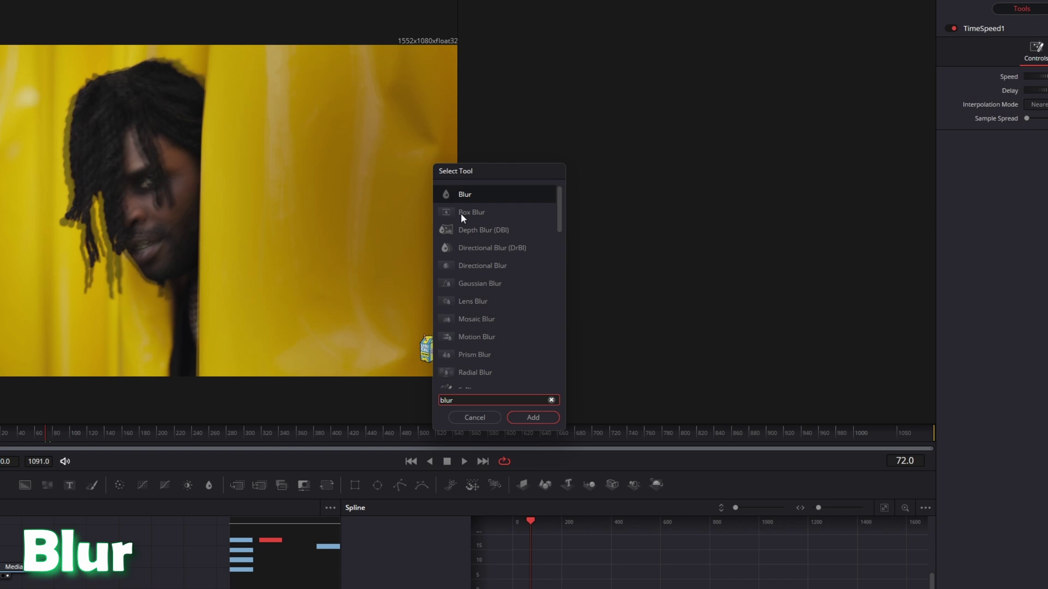
left_click(461, 196)
left_click(542, 418)
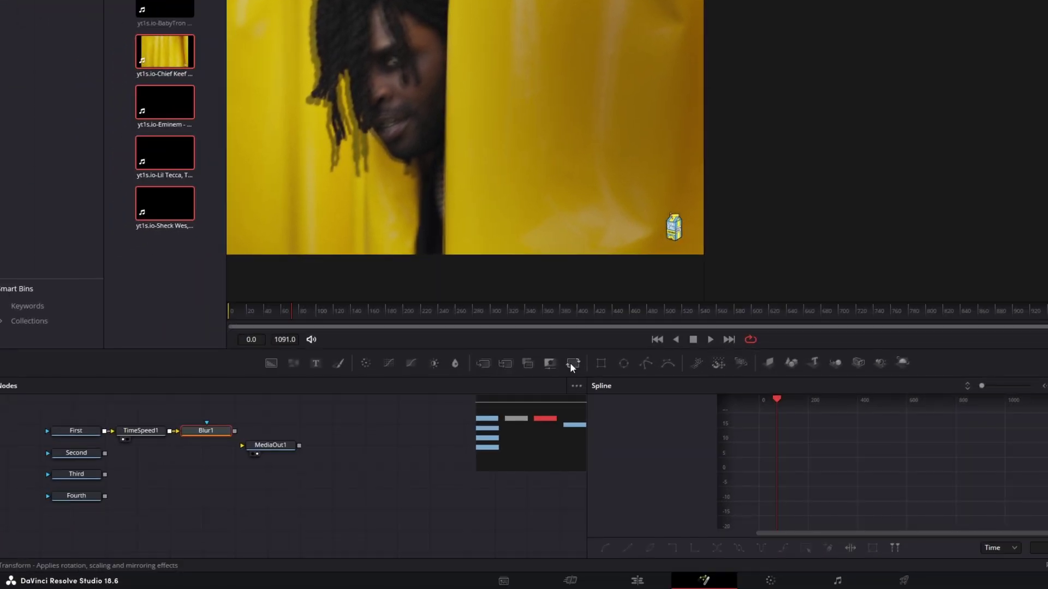
left_click_drag(548, 382, 426, 457)
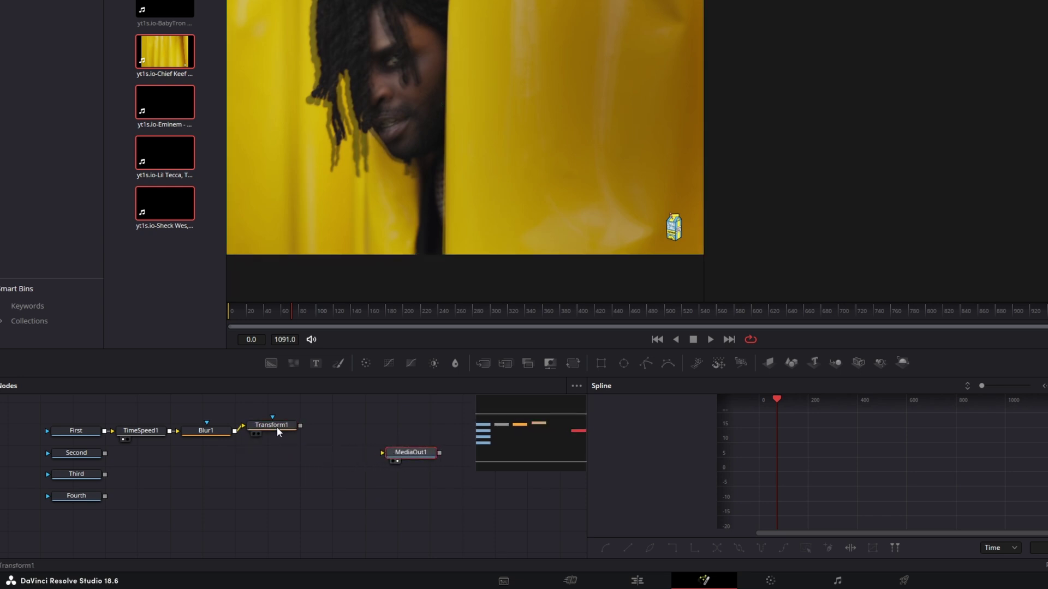
- Add a Shadow node after Transform1 and a Soft Glow node after the shadow
left_click(276, 427)
key("shift+space")
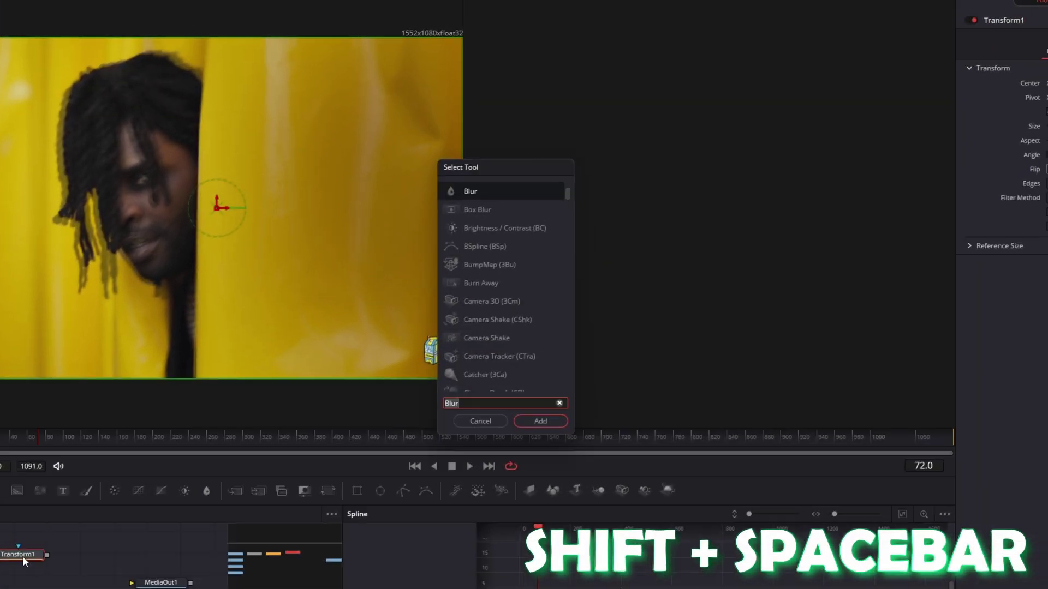
type("shadow")
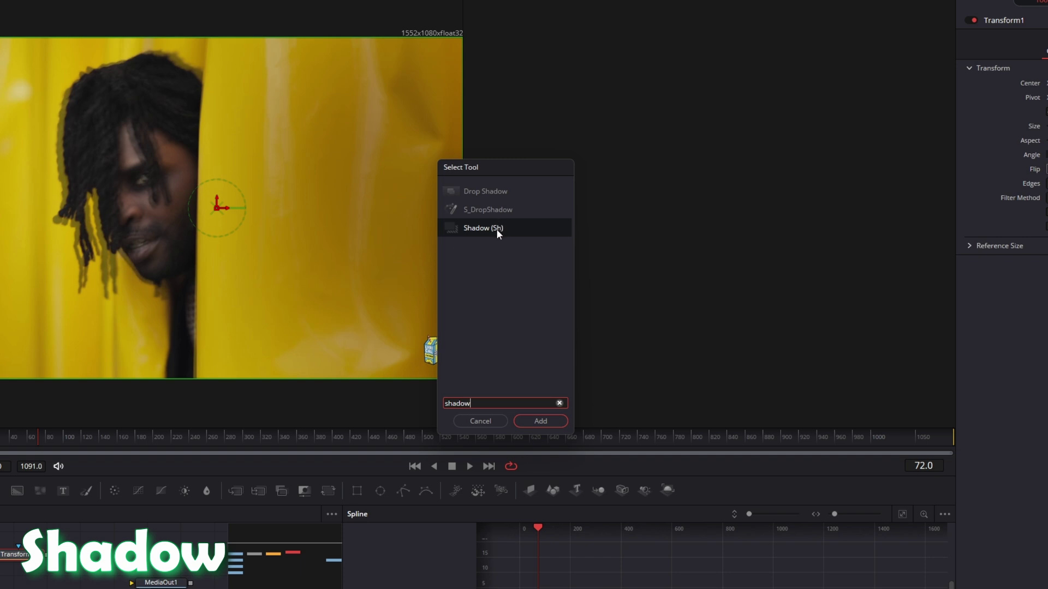
left_click(537, 421)
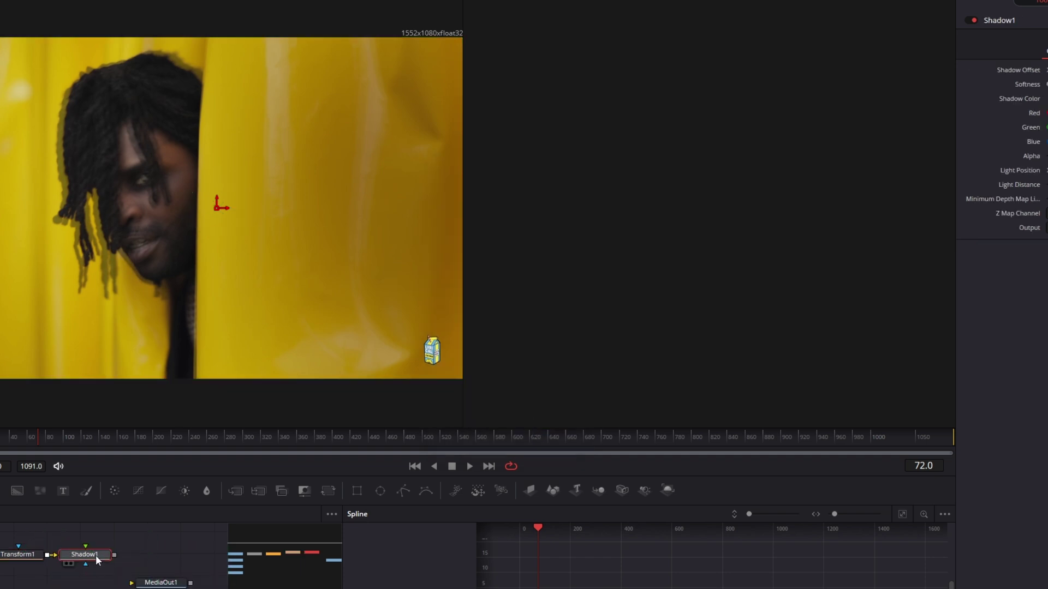
key("shift+space")
type("Soft Glow")
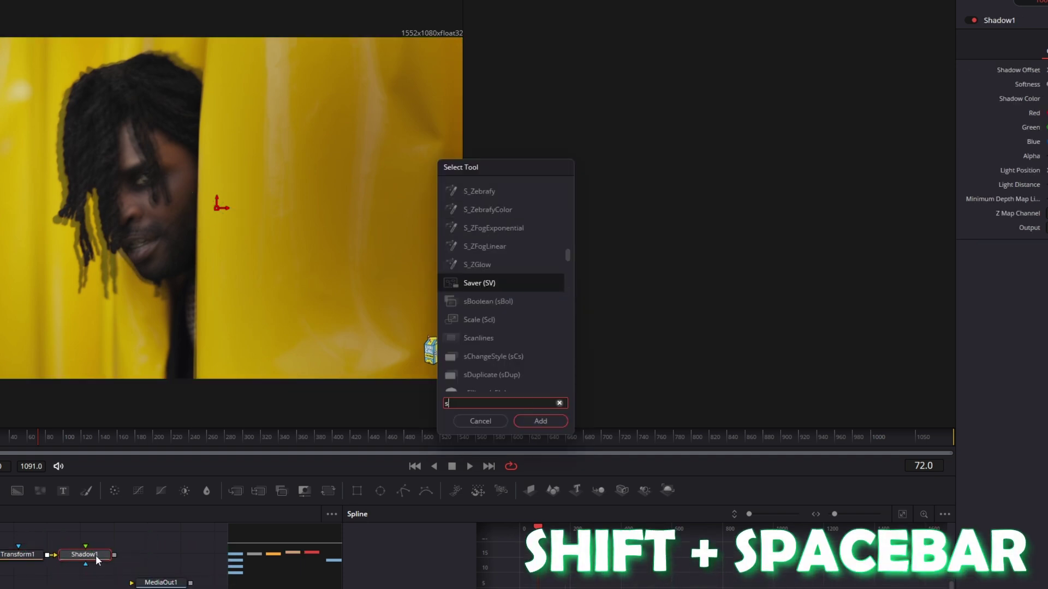
left_click(542, 419)
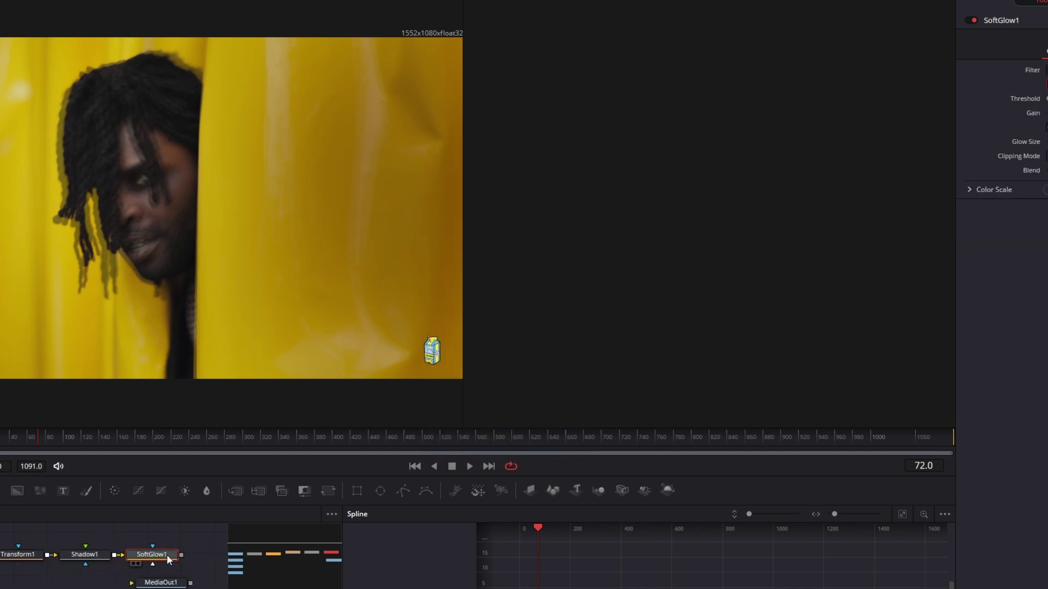
- Add a Camera Shake (CShk) node after SoftGlow1
key("shift+space")
type("camera")
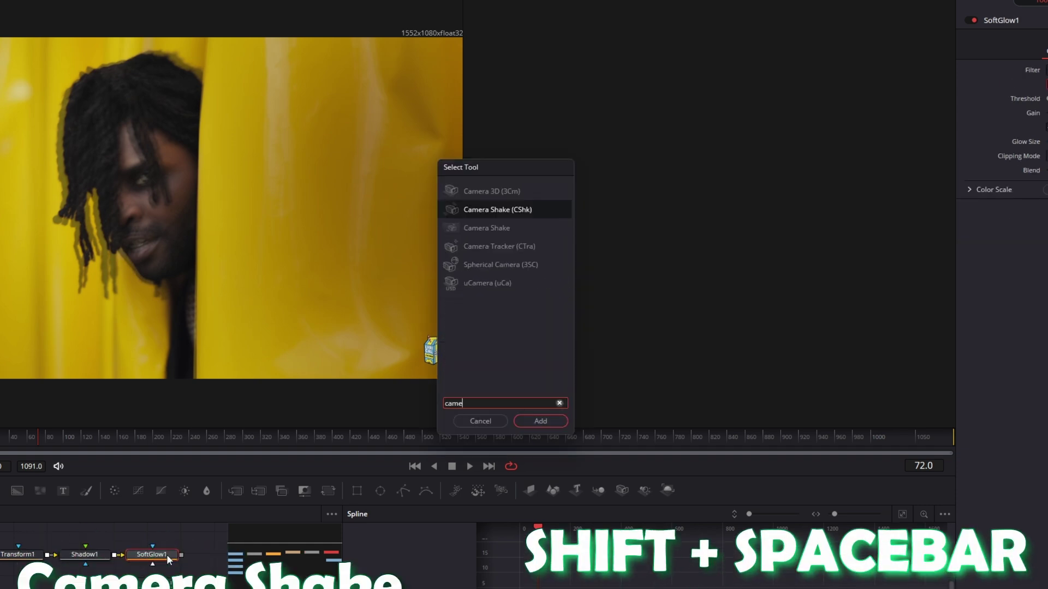
left_click(477, 209)
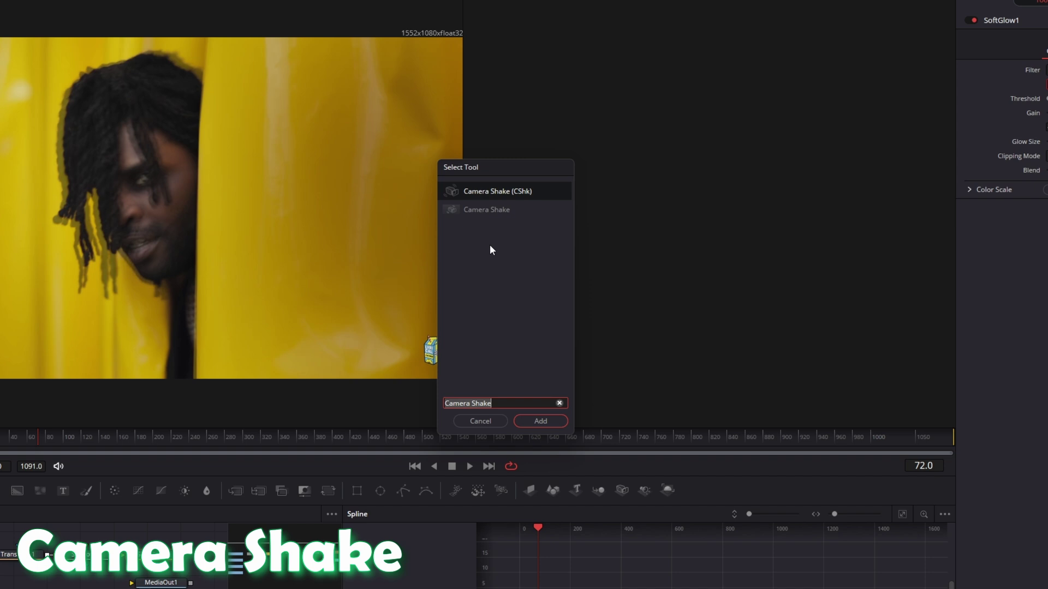
left_click(524, 421)
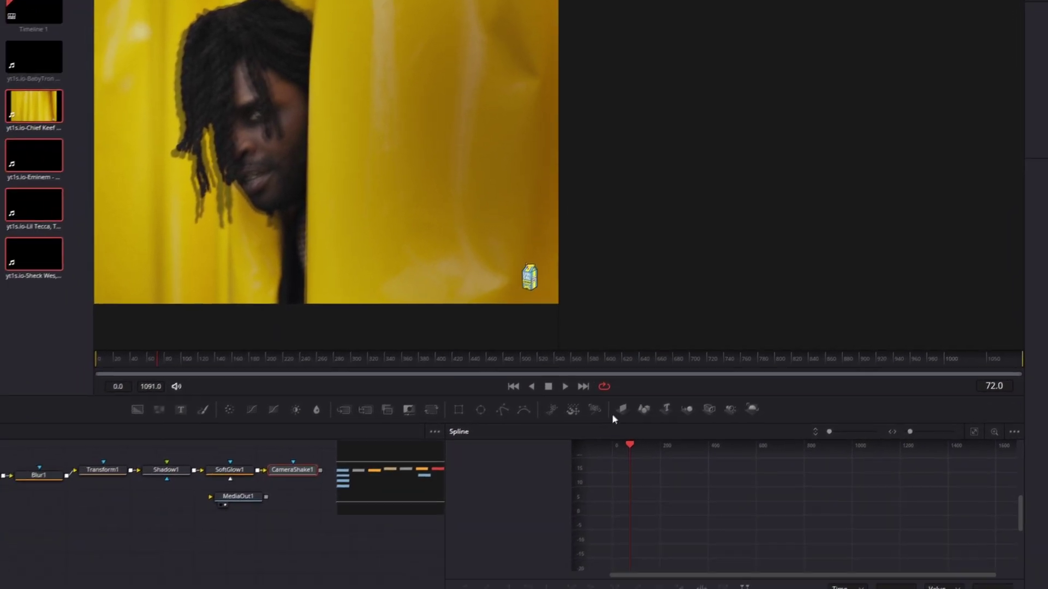
- Add an Image Plane 3D node fed by CameraShake1 and connect it to a new Merge 3D node
left_click_drag(497, 431, 401, 443)
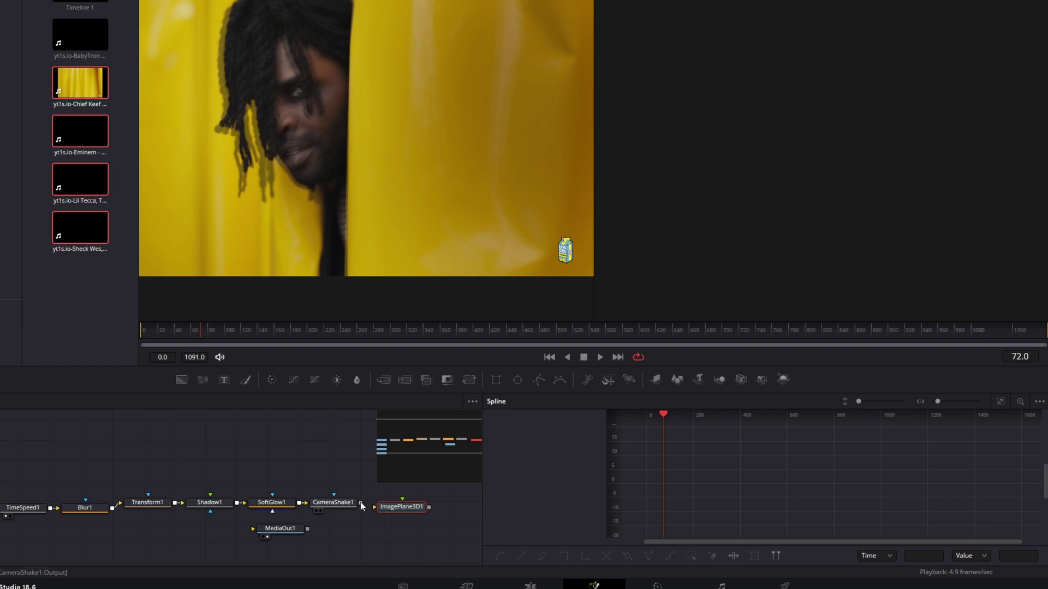
left_click_drag(360, 502, 403, 506)
mouse_move(395, 527)
left_mouse_down()
mouse_move(400, 536)
mouse_move(426, 518)
mouse_move(403, 537)
left_mouse_up()
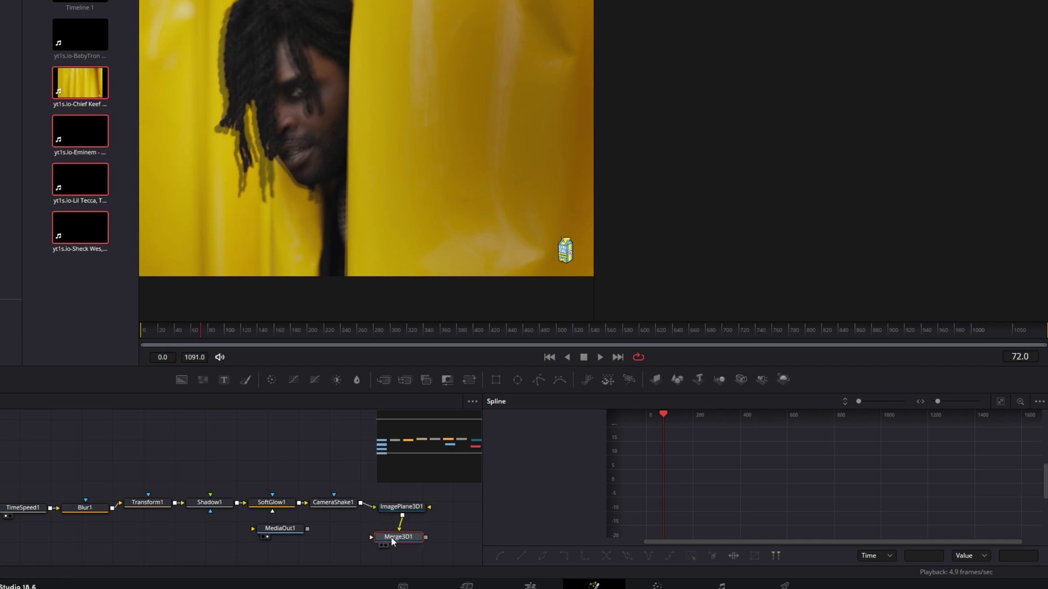
- Copy the node chain from TimeSpeed1 to ImagePlane3D1 and paste it for the Second clip, feeding the copy into Merge3D1
left_click_drag(7, 476, 412, 516)
key("ctrl+c")
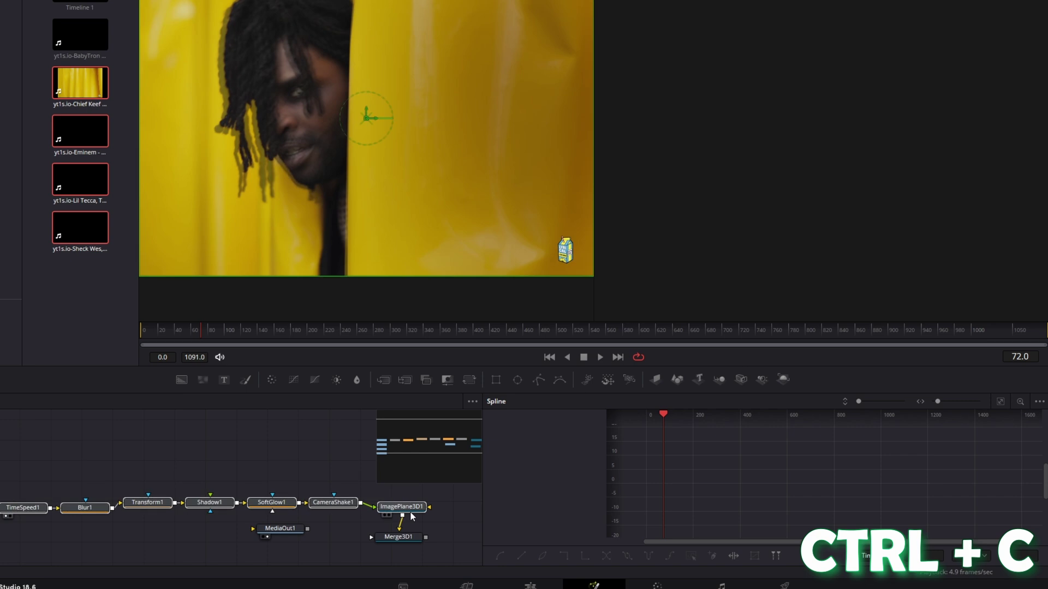
key("ctrl+v")
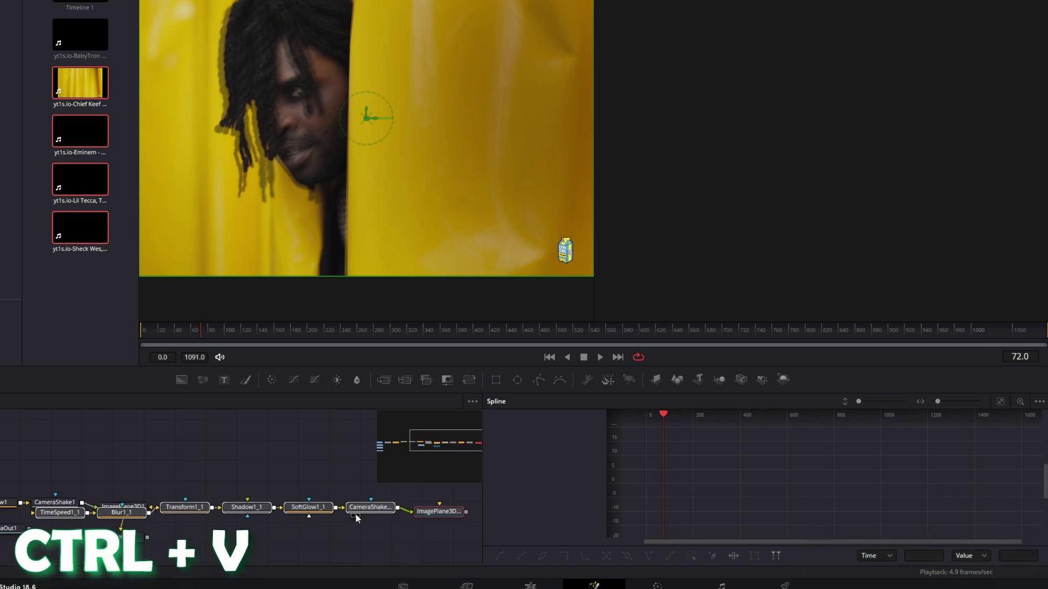
left_click_drag(263, 528, 184, 526)
scroll(435, 531, "down", 2)
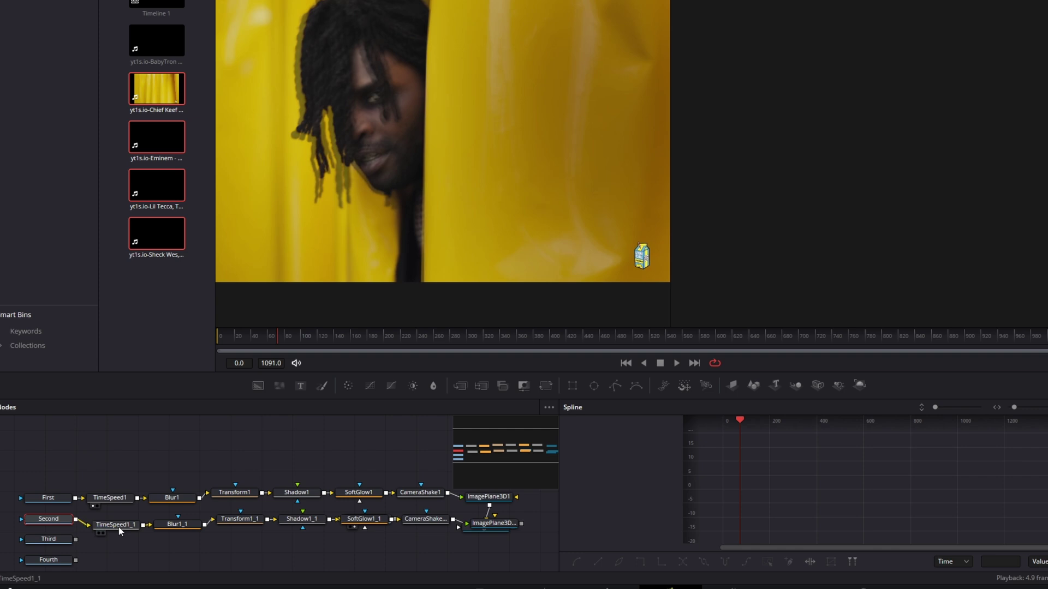
left_click_drag(491, 524, 513, 529)
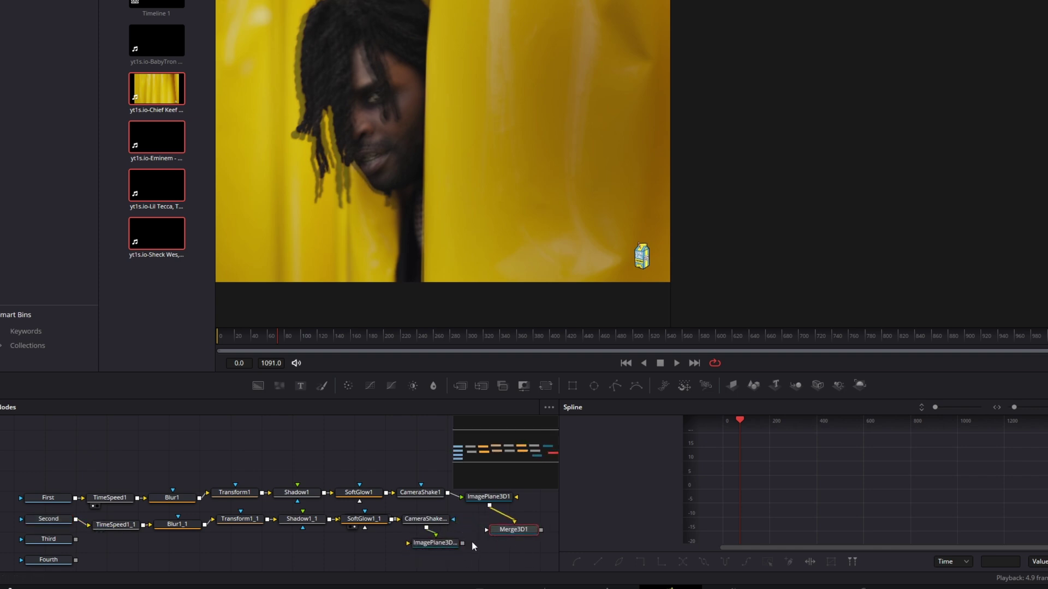
- Paste the effect chain for the Third and Fourth clips and connect both image planes to Merge3D1
key("ctrl+v")
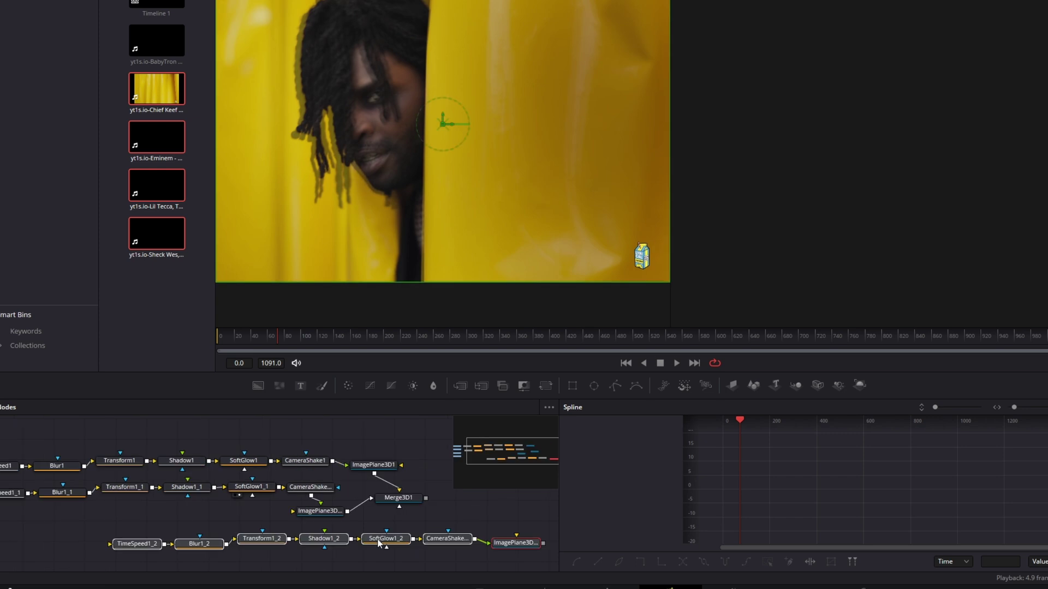
left_click_drag(274, 529, 409, 531)
left_click_drag(95, 509, 74, 555)
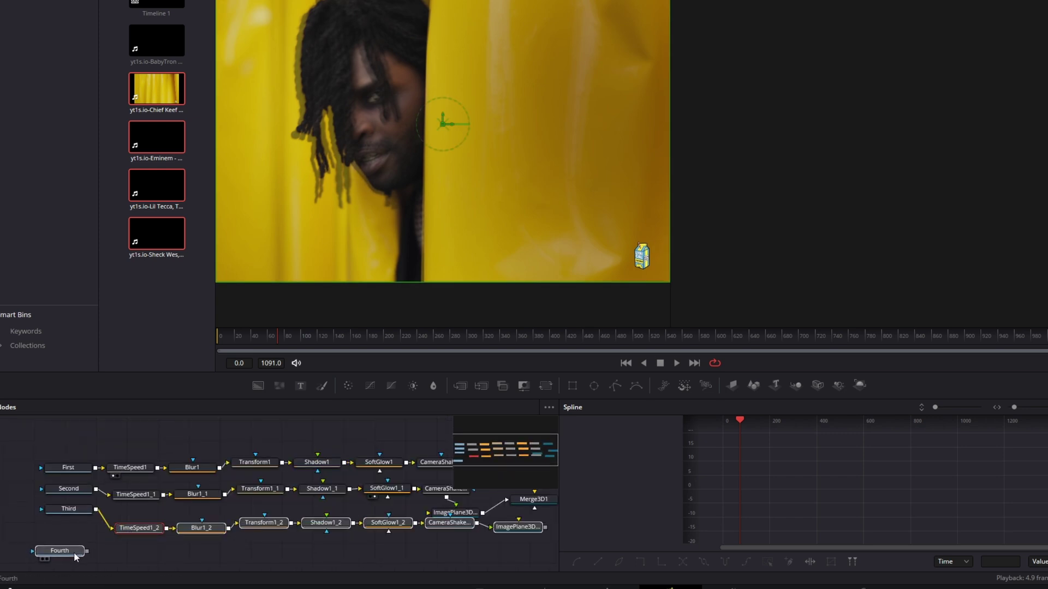
key("ctrl+v")
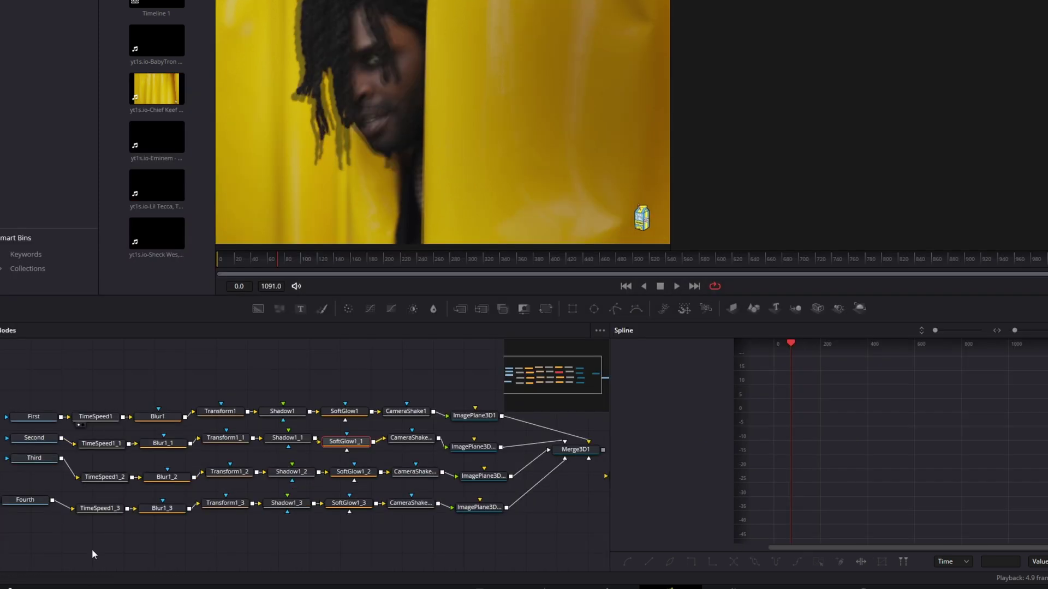
- Add a Camera 3D node connected to Merge3D1 and place a second Merge 3D node after Merge3D1
left_click_drag(93, 567, 85, 556)
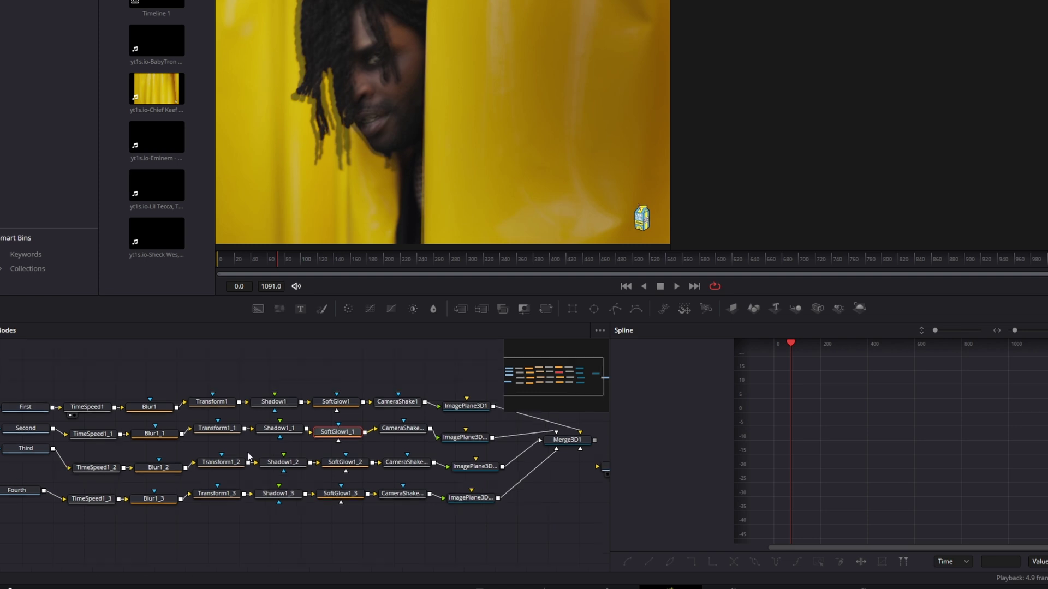
scroll(218, 425, "down", 2)
scroll(572, 417, "up", 3)
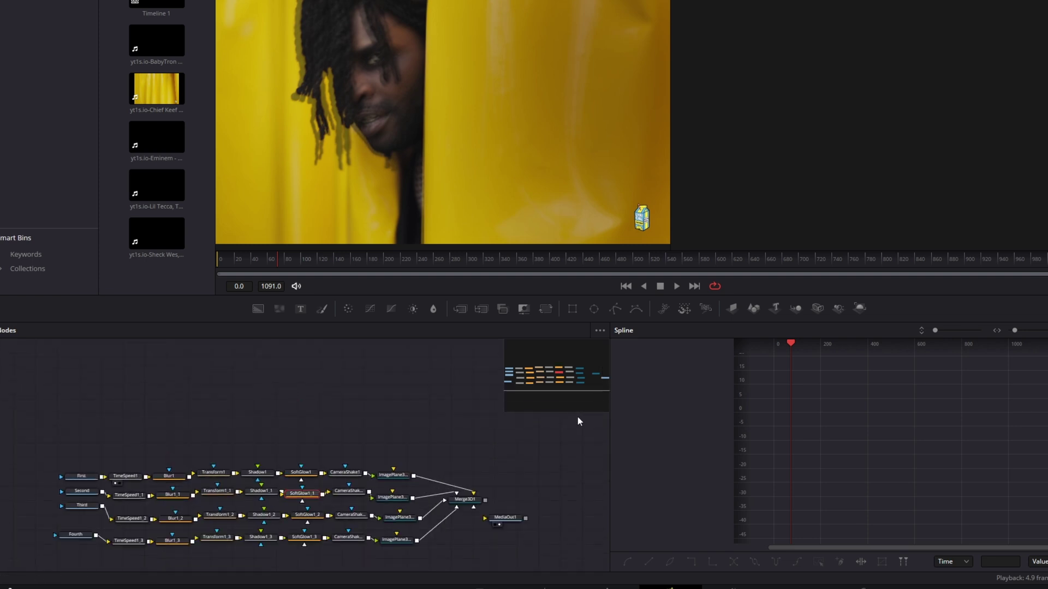
left_click_drag(816, 310, 493, 454)
scroll(494, 454, "up", 3)
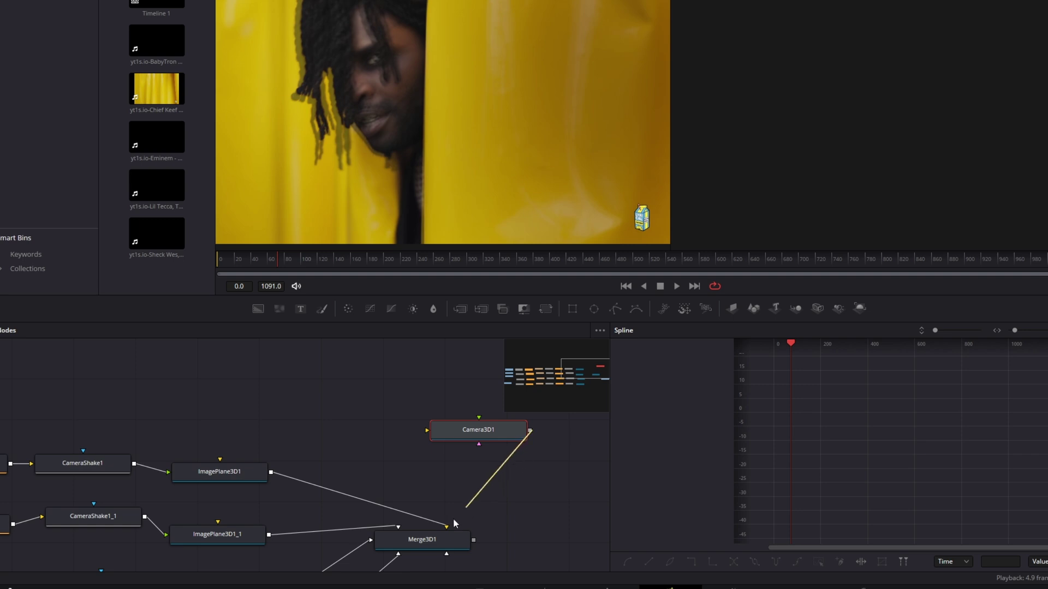
left_click_drag(453, 520, 411, 490)
left_click(434, 536)
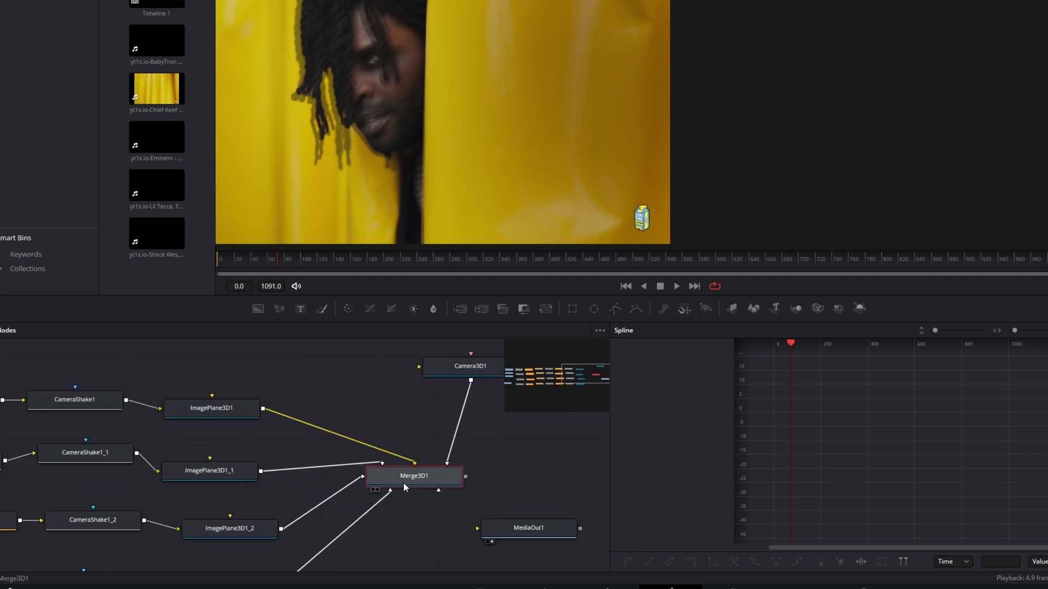
left_click(795, 308)
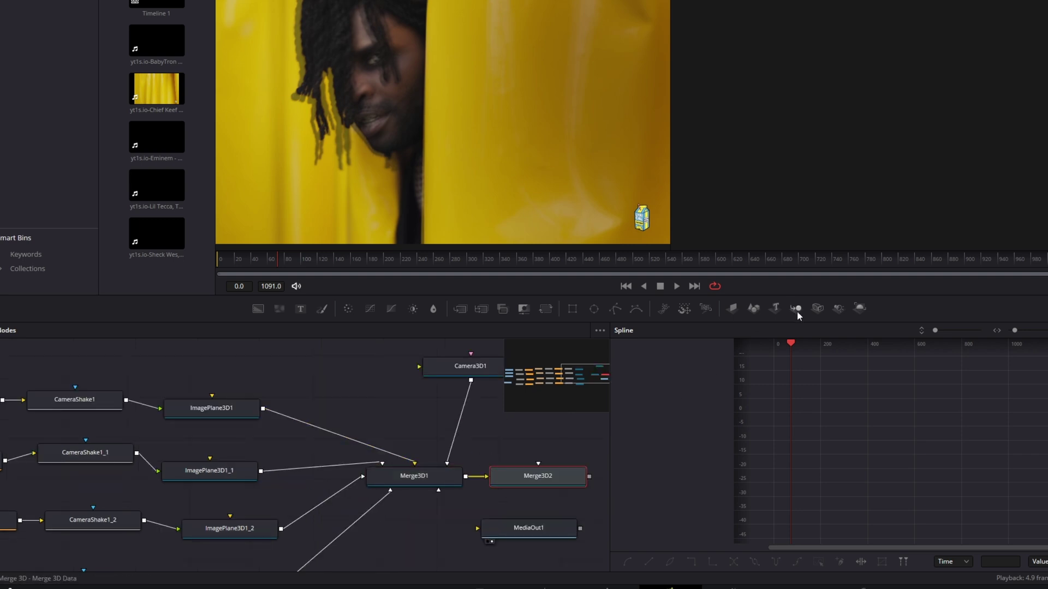
- Add a Point Light feeding Merge3D2 and a Renderer 3D node after Merge3D2, connected to MediaOut1
key("shift+space")
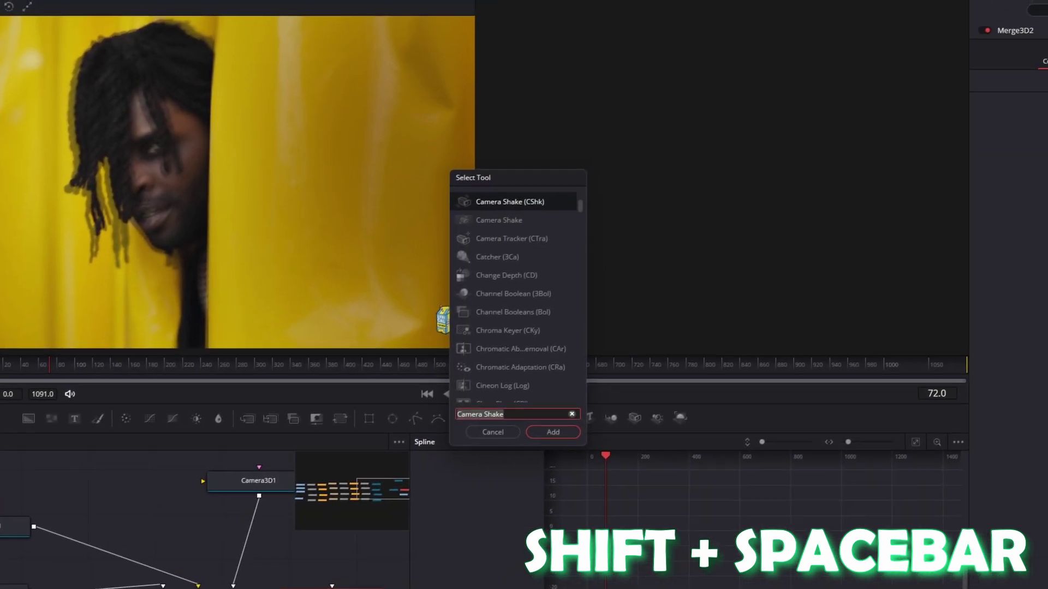
type("Point Light")
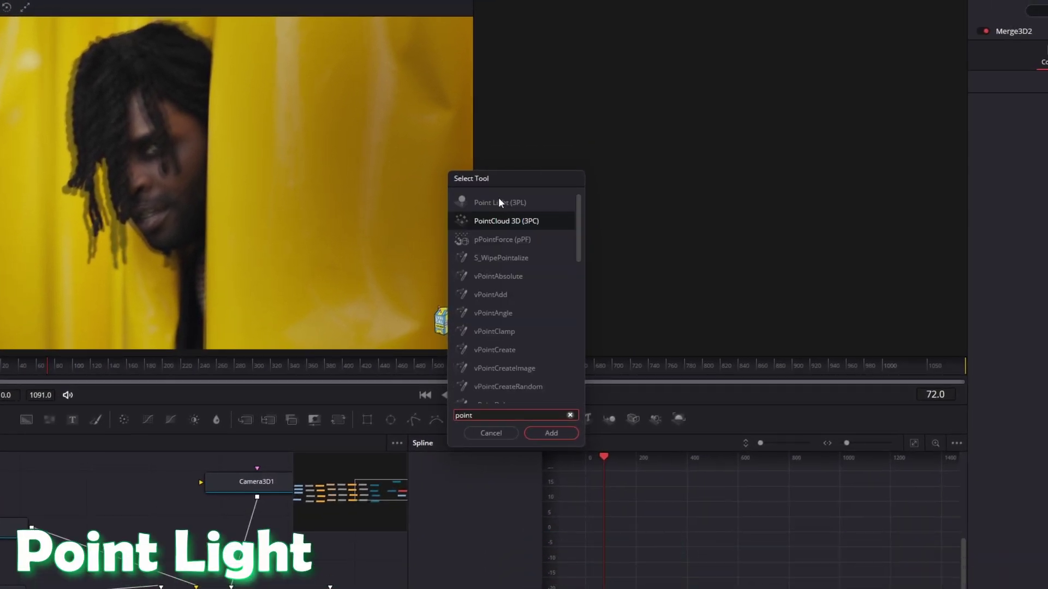
left_click(539, 431)
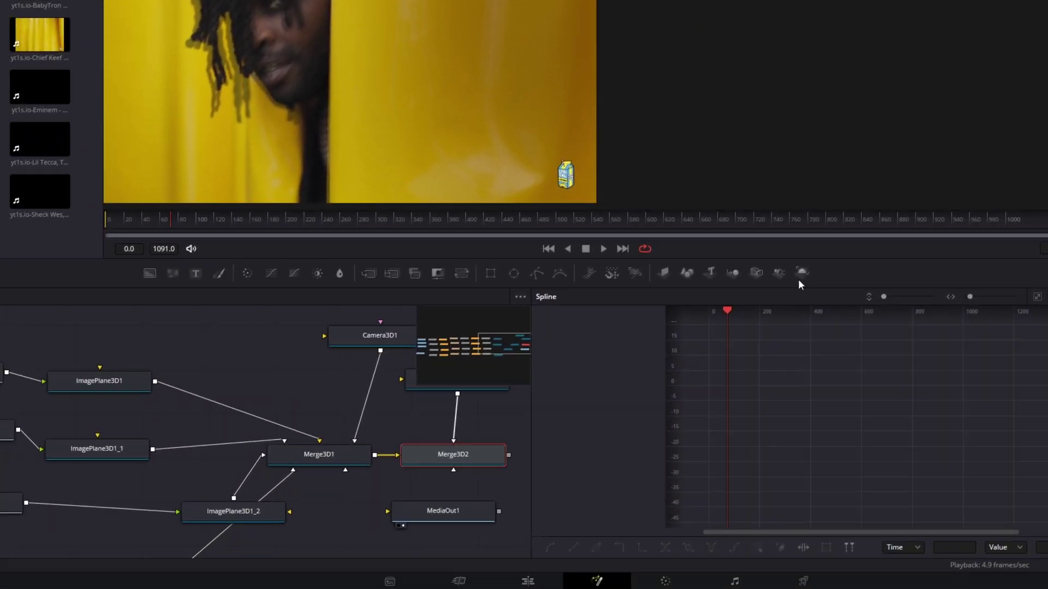
left_click(802, 272)
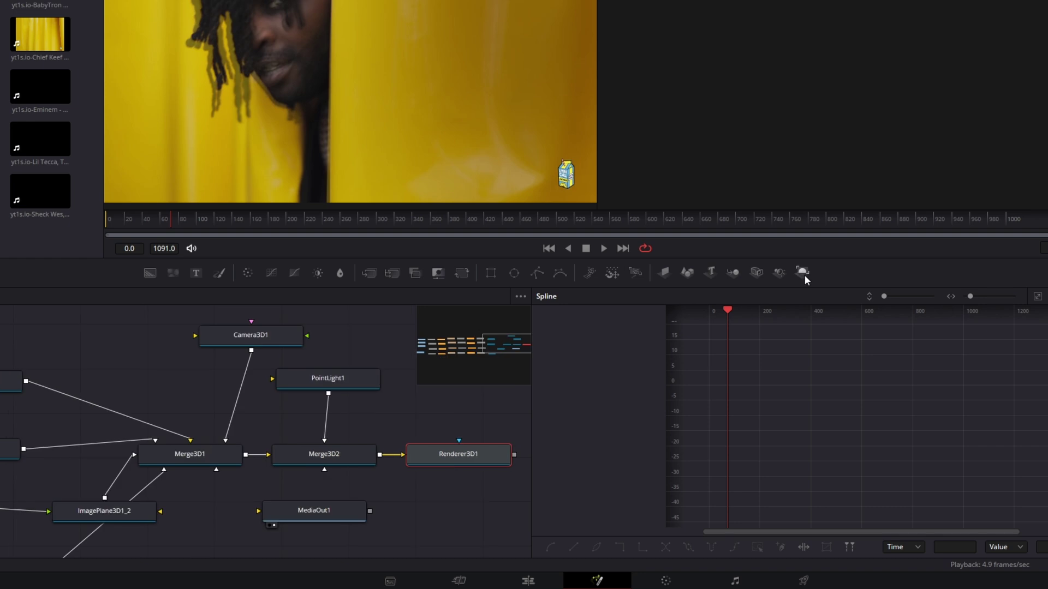
left_click_drag(513, 457, 370, 511)
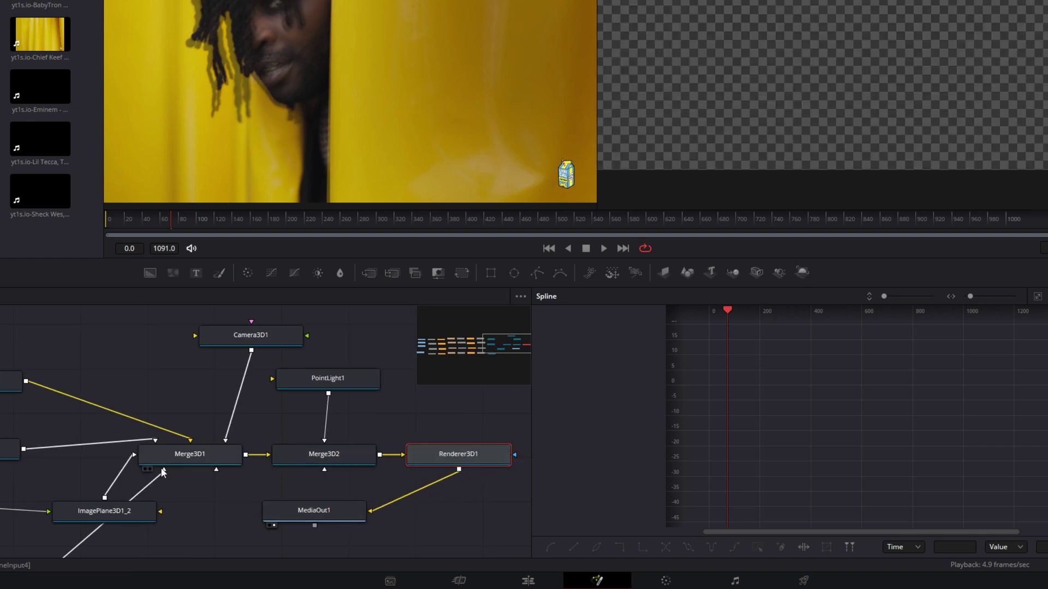
- Display Merge3D1 in a widened viewer and examine the image plane in the 3D scene from different angles and distances
left_click(221, 513)
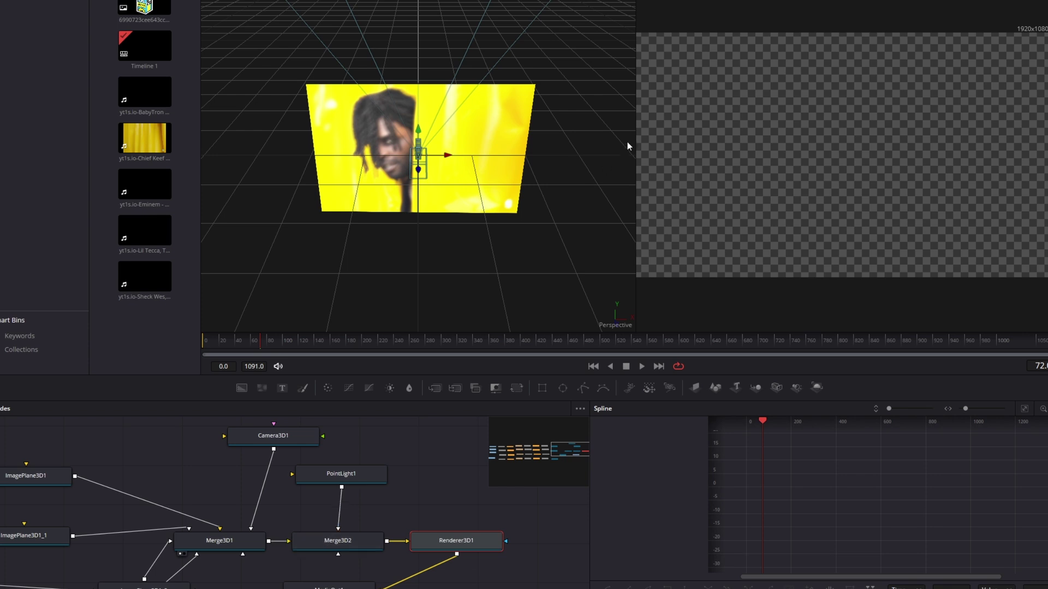
left_click_drag(637, 126, 731, 128)
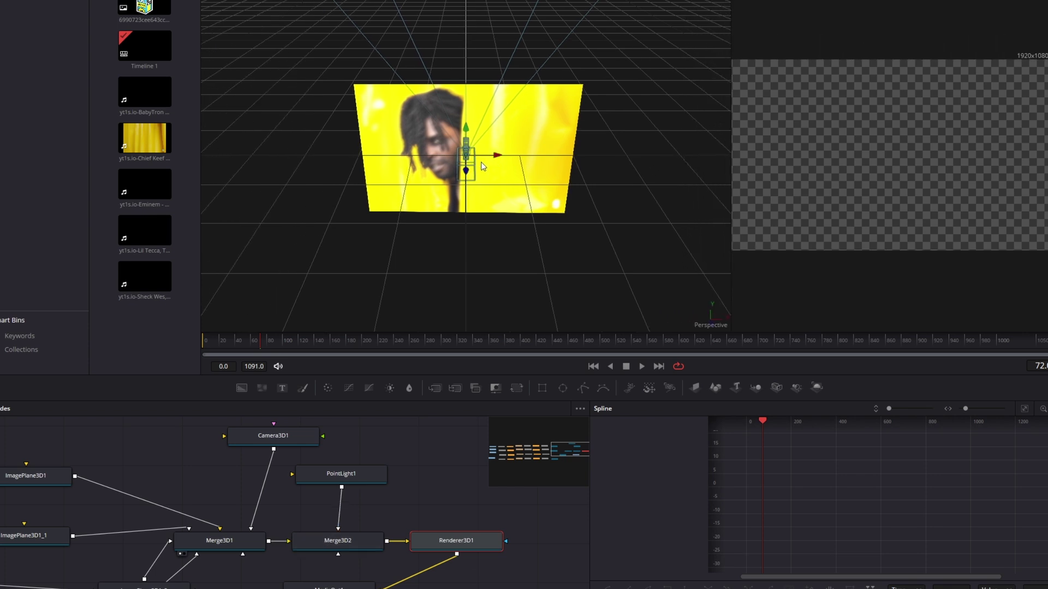
left_click_drag(434, 162, 516, 214)
scroll(515, 212, "up", 3)
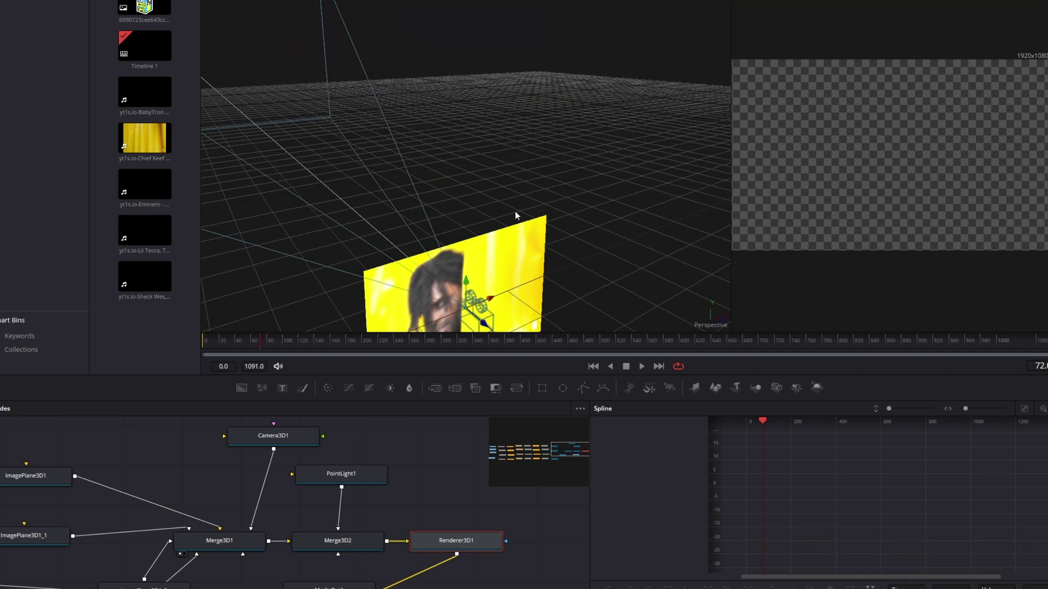
scroll(515, 211, "down", 7)
scroll(515, 211, "up", 4)
scroll(514, 207, "down", 3)
scroll(517, 209, "down", 2)
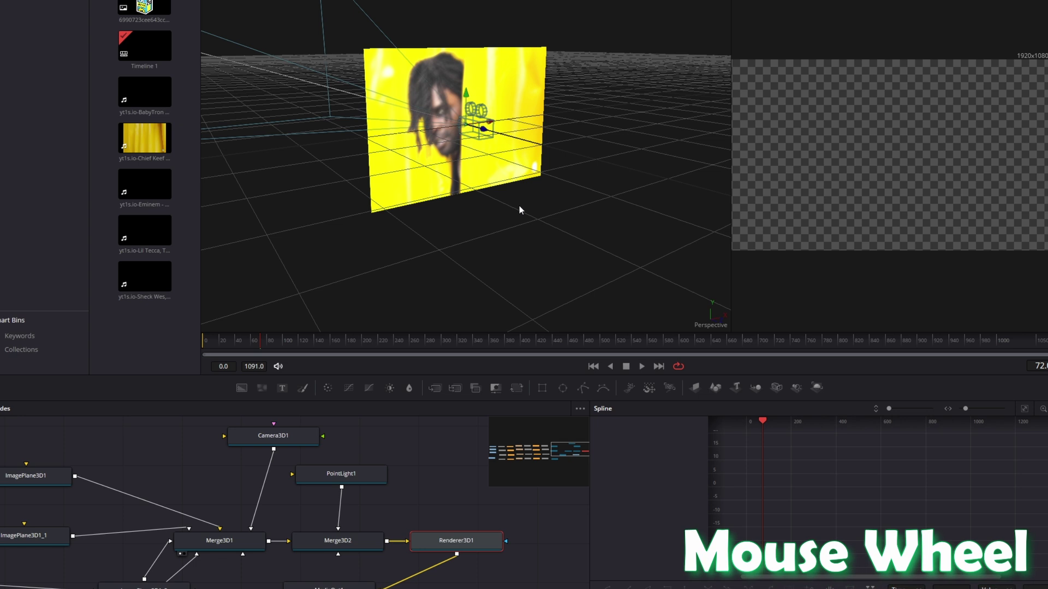
scroll(443, 195, "up", 4)
scroll(443, 199, "down", 1)
scroll(443, 198, "down", 3)
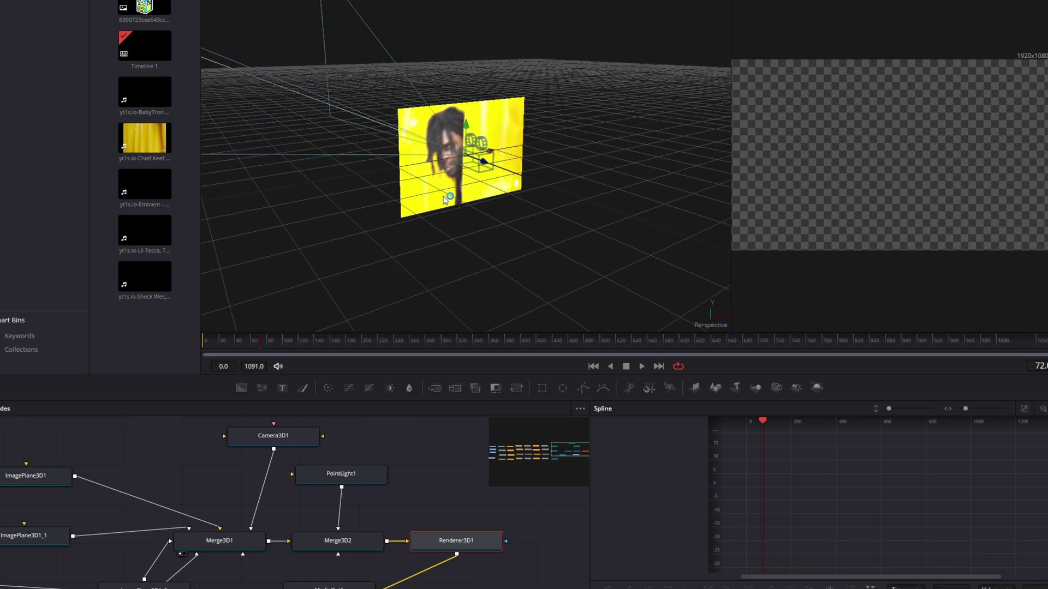
scroll(443, 200, "up", 5)
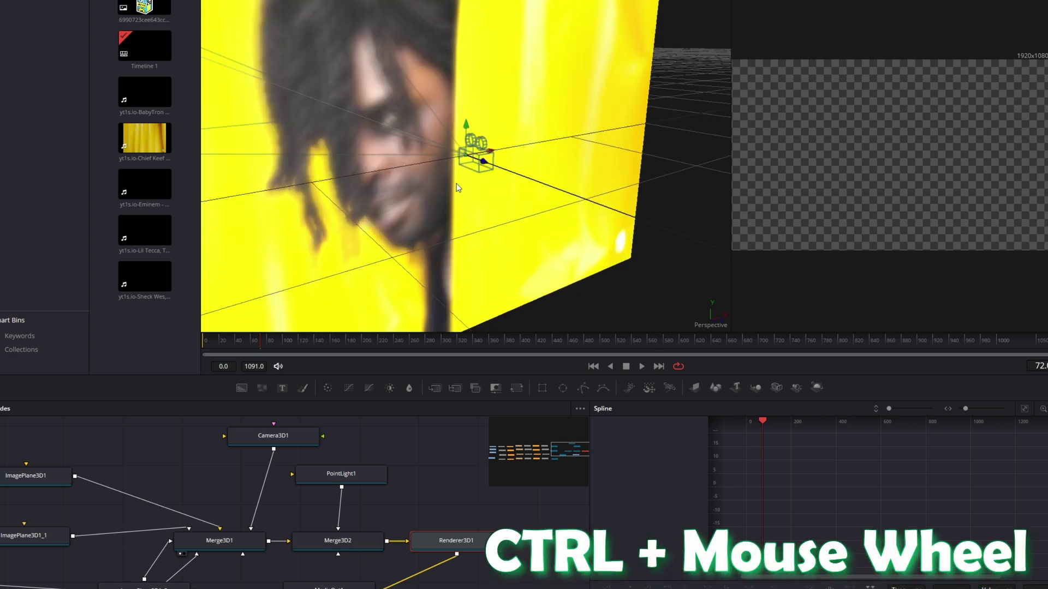
scroll(457, 188, "down", 3)
left_click_drag(512, 188, 492, 169)
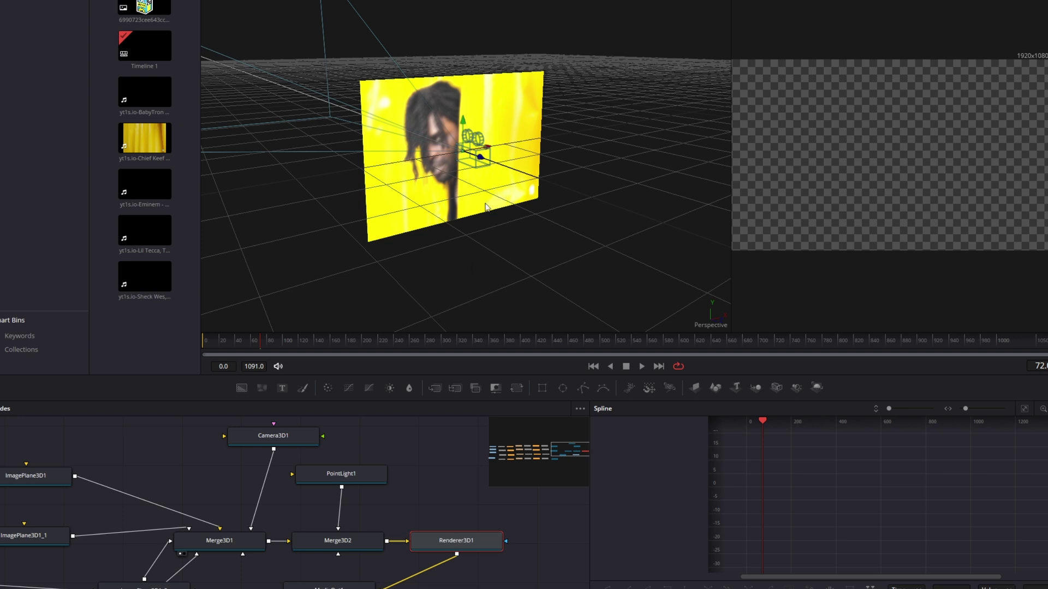
- Move ImagePlane3D1 to X 0.551 and Z -3.77, and rotate it around its Y axis
scroll(450, 450, "down", 3)
left_click_drag(235, 457, 419, 451)
scroll(419, 452, "up", 2)
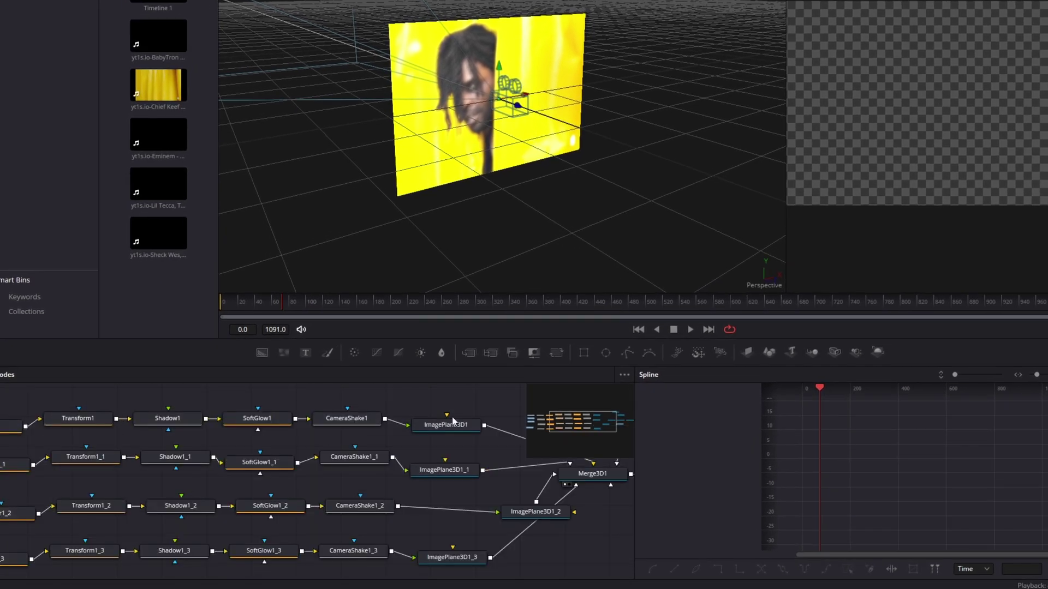
left_click(453, 423)
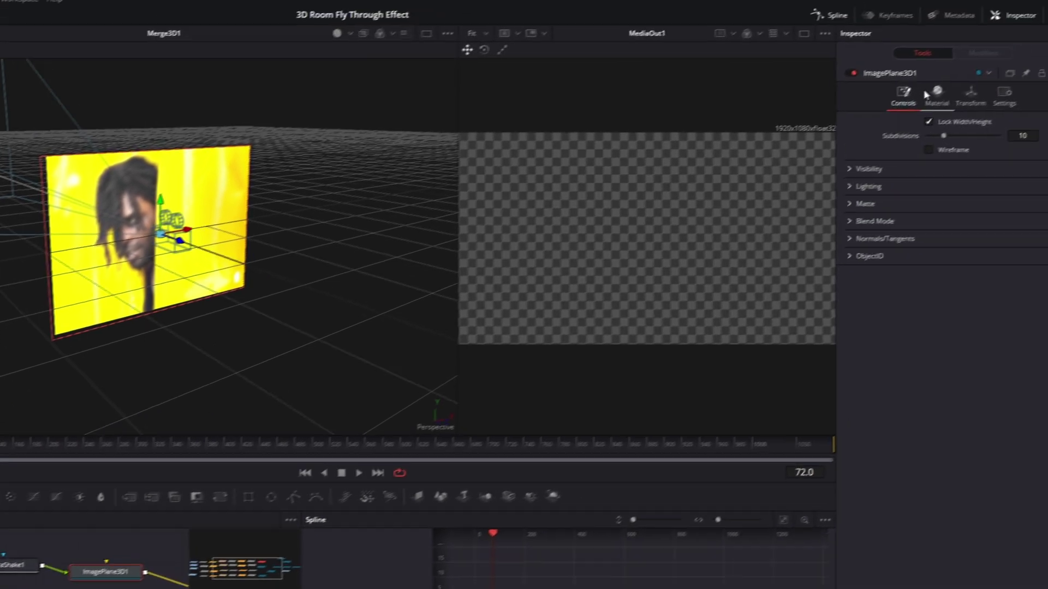
left_click(963, 94)
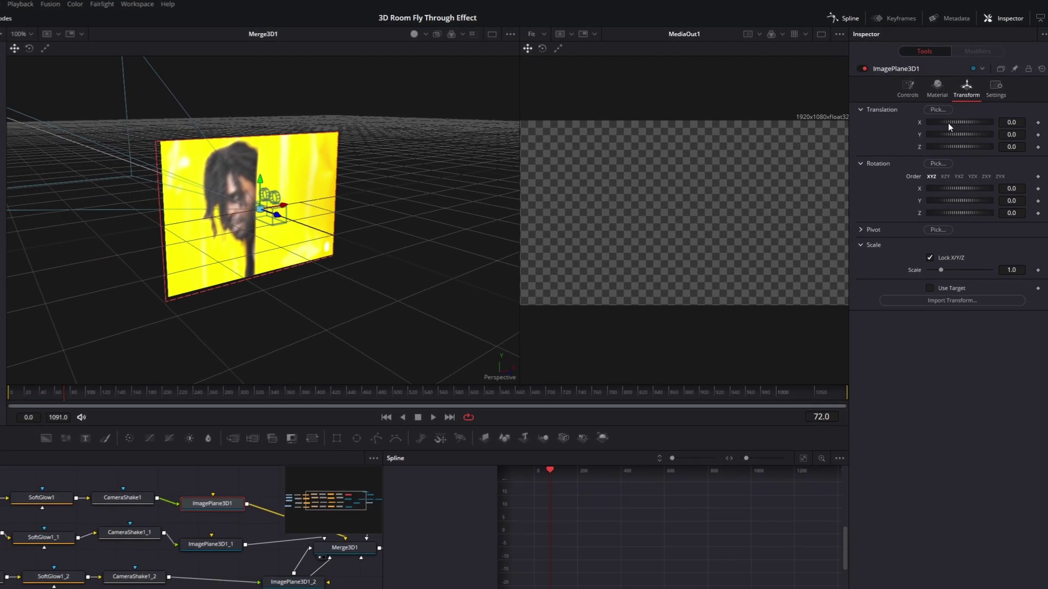
left_click_drag(959, 146, 947, 115)
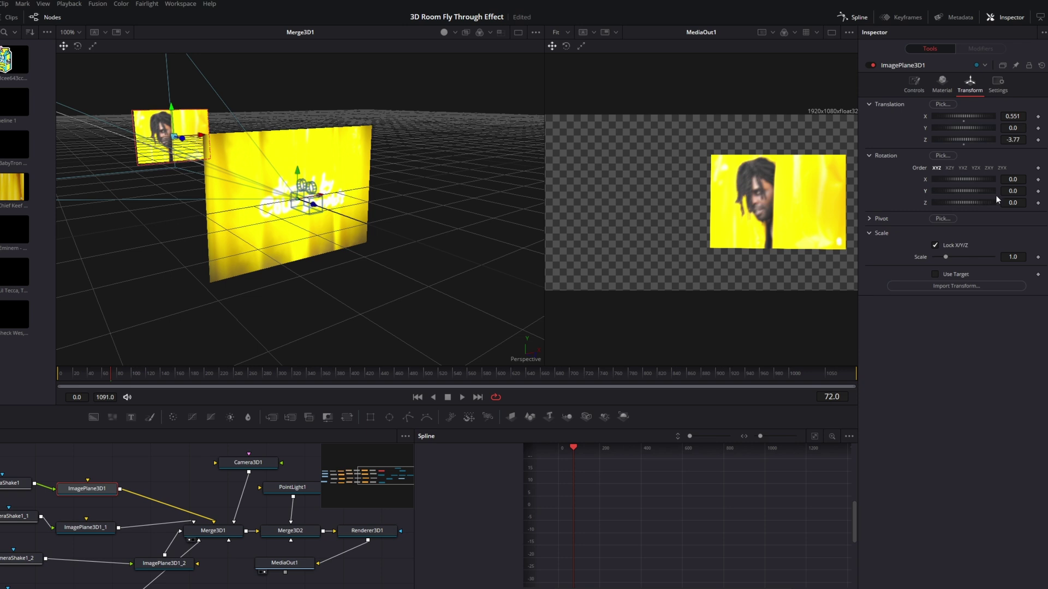
left_click_drag(995, 195, 969, 194)
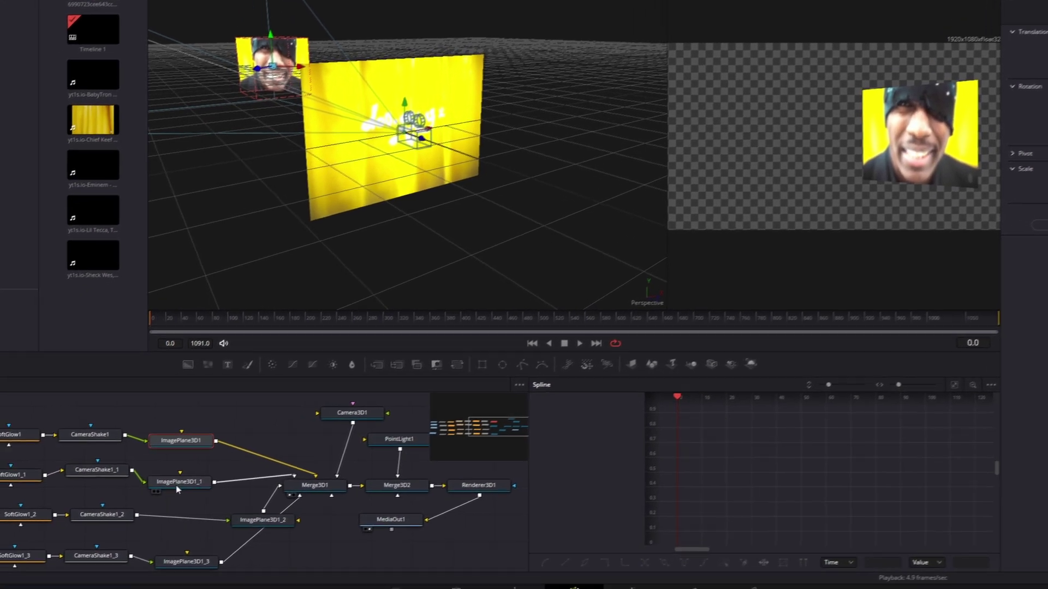
- Move ImagePlane3D1_1 to X -0.696 and Z -5.22, and rotate it around its Y axis
left_click(71, 528)
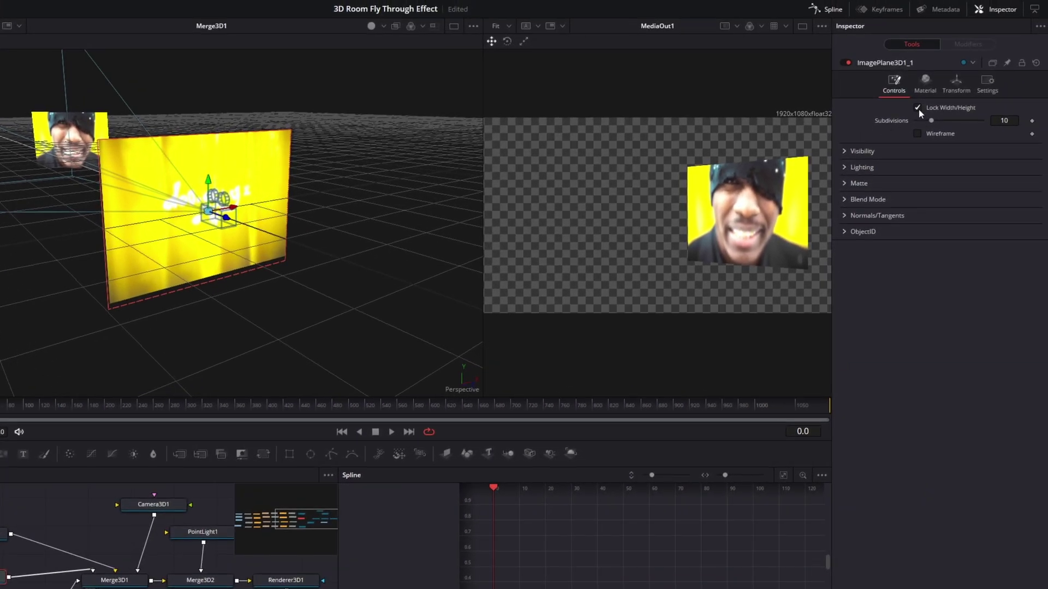
left_click(954, 86)
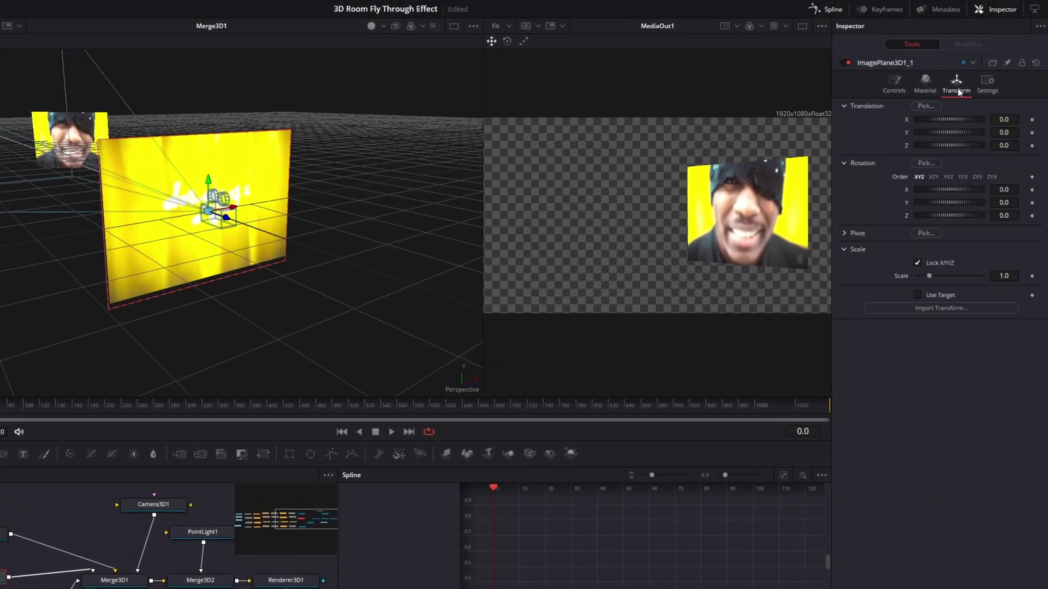
left_click_drag(958, 144, 939, 144)
left_click_drag(946, 119, 946, 120)
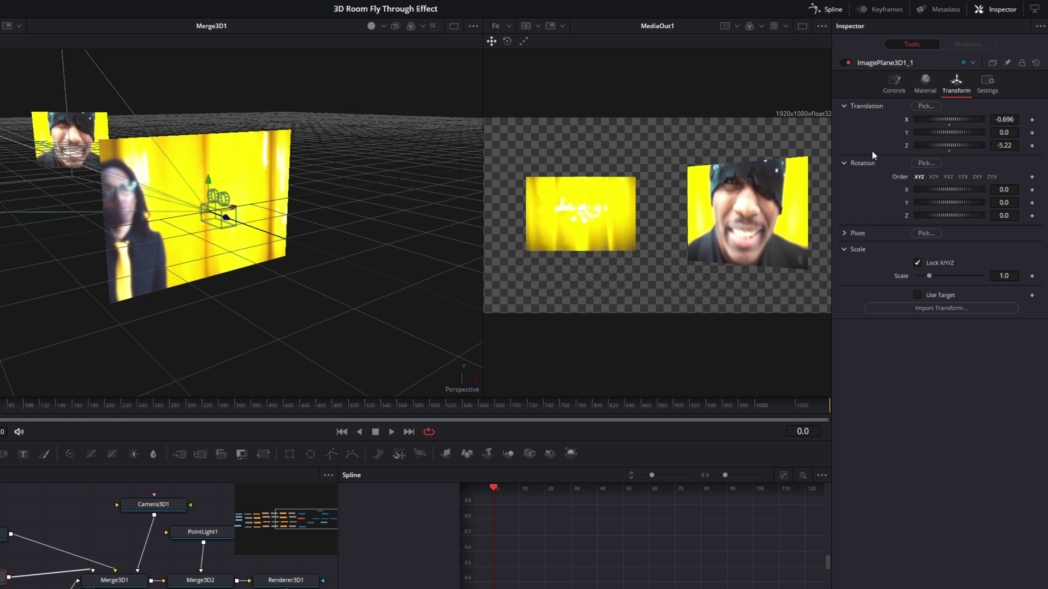
left_click_drag(927, 203, 939, 204)
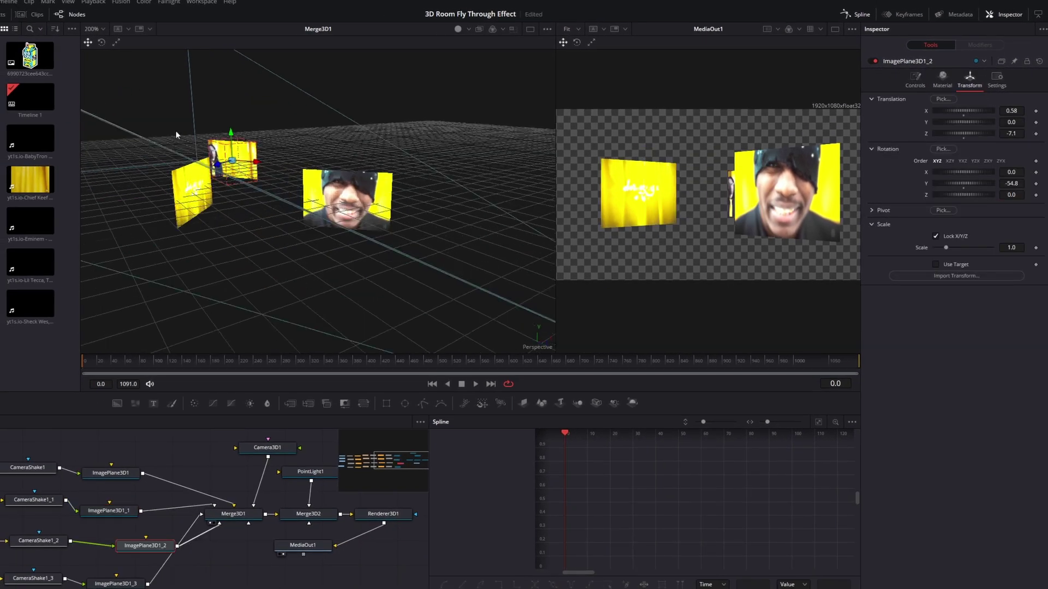
- Inspect the arrangement of the image planes in the 3D scene from other angles
left_click_drag(175, 132, 553, 175)
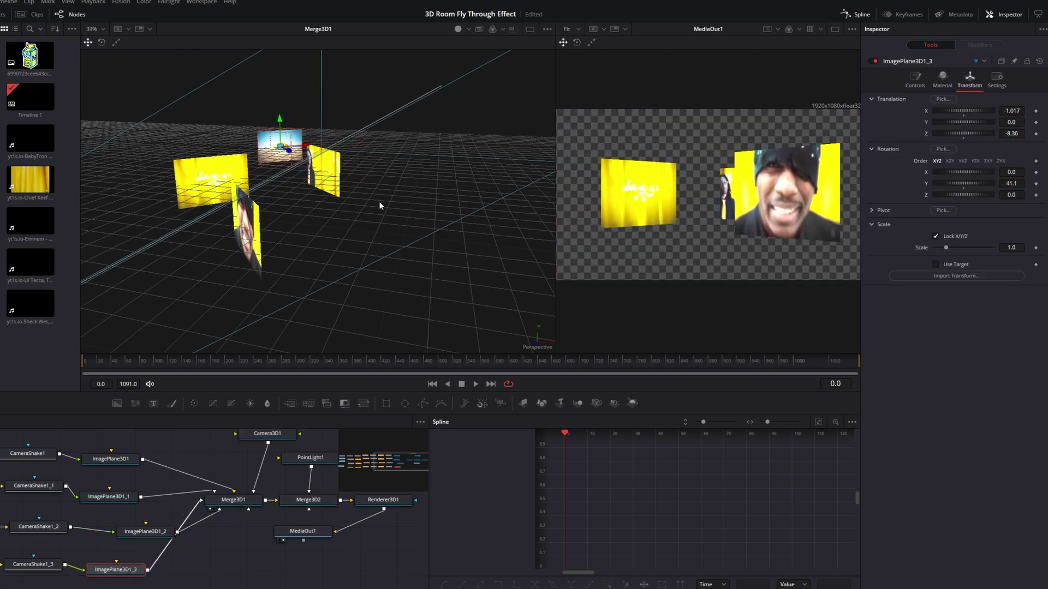
left_click_drag(380, 205, 518, 214)
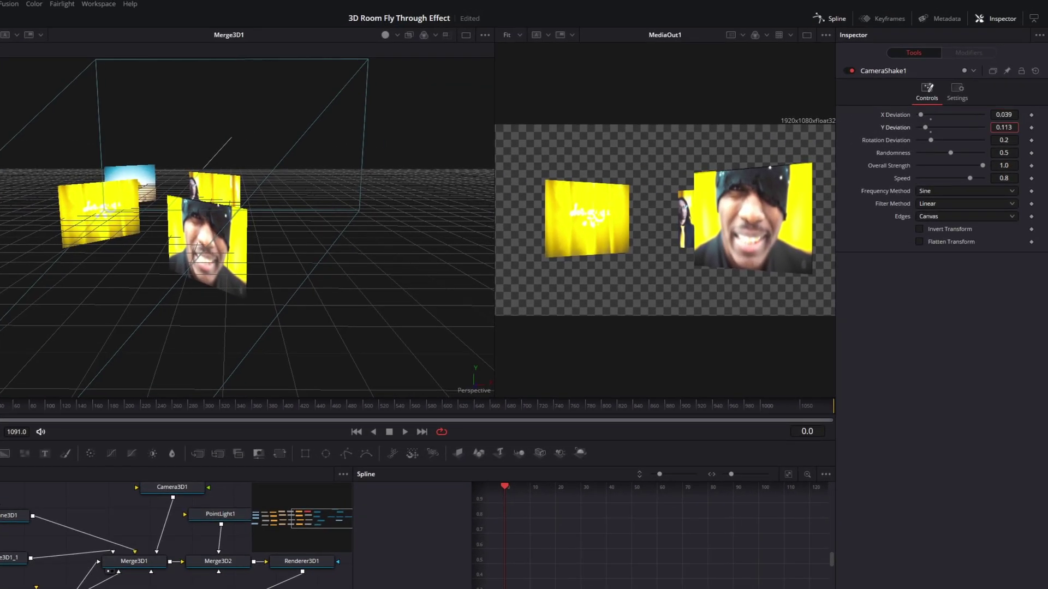
- Lower the Y deviation and speed of CameraShake1 and adjust CameraShake1_1 the same way
left_click_drag(1003, 127, 982, 127)
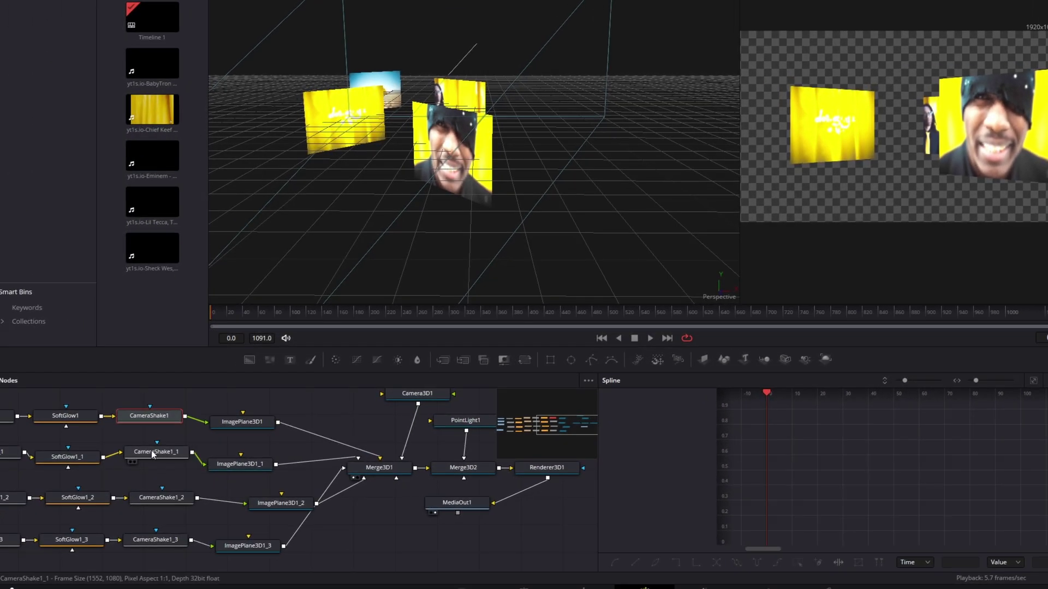
left_click(152, 452)
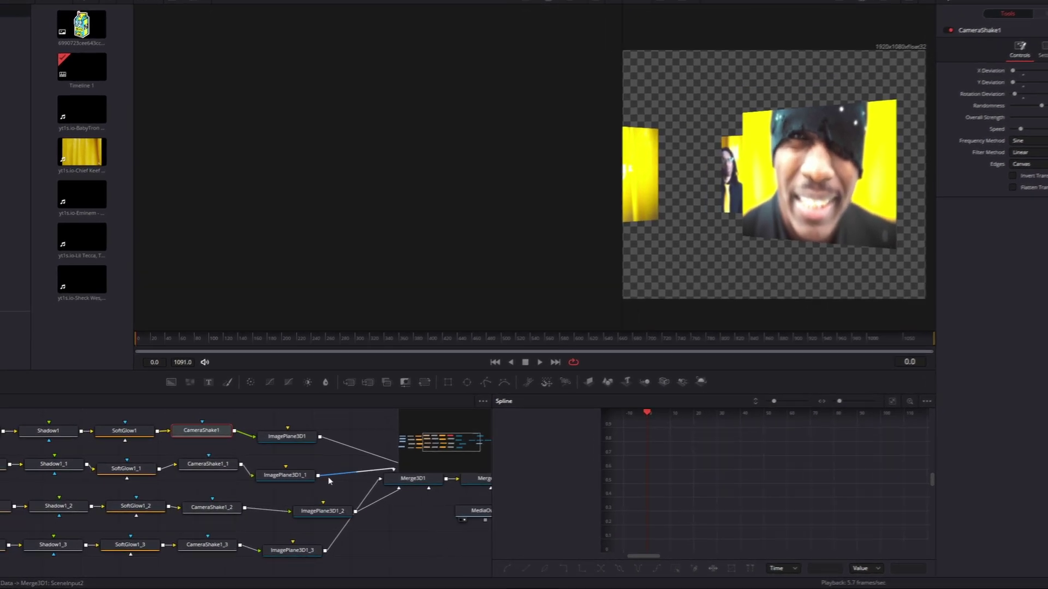
scroll(377, 460, "down", 3)
scroll(80, 451, "up", 3)
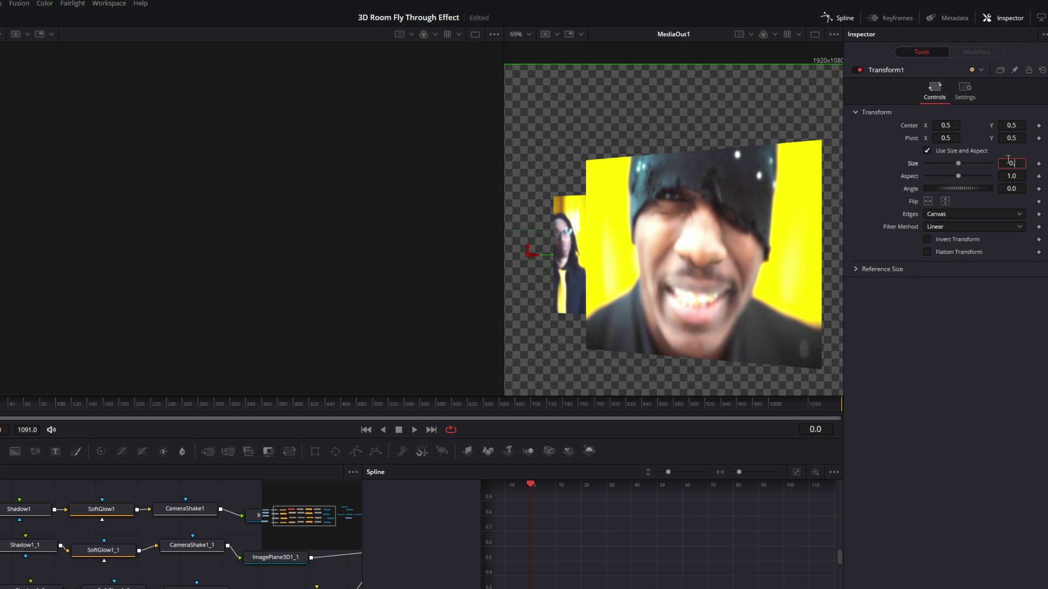
- Reduce the size of the image on Transform1 and on the other three Transform nodes
key("Return")
left_click(8, 536)
left_click(16, 573)
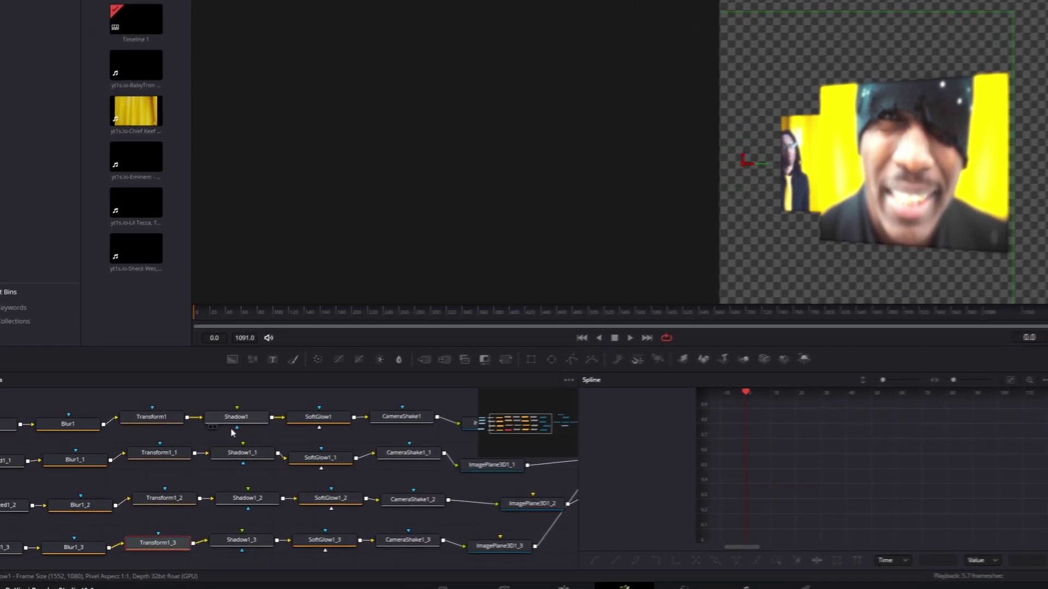
- Set the softness to 0.05 on Shadow1 and on the other three Shadow nodes
left_click(163, 440)
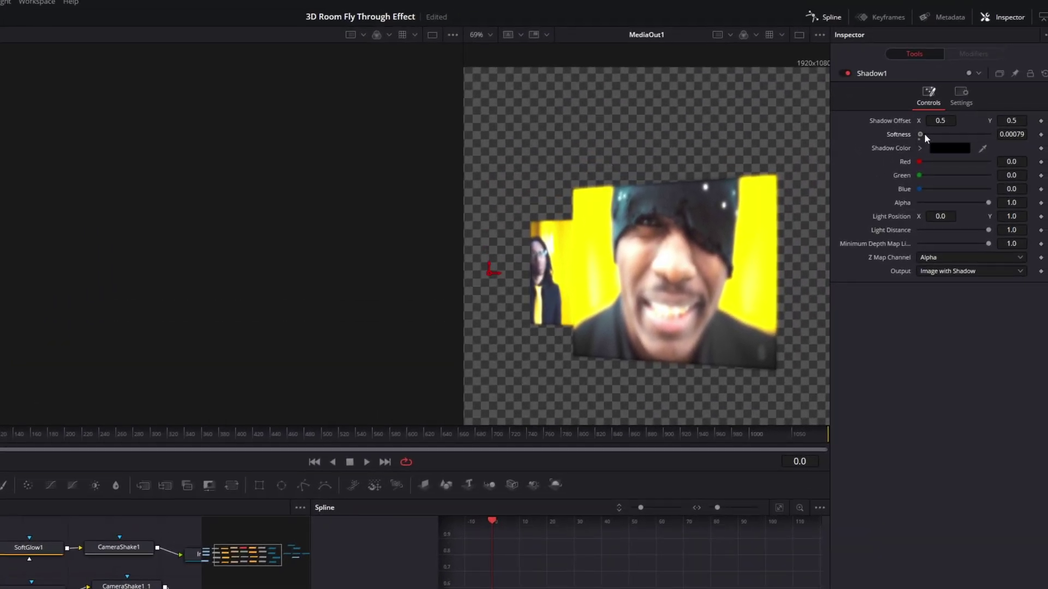
left_click_drag(920, 135, 988, 134)
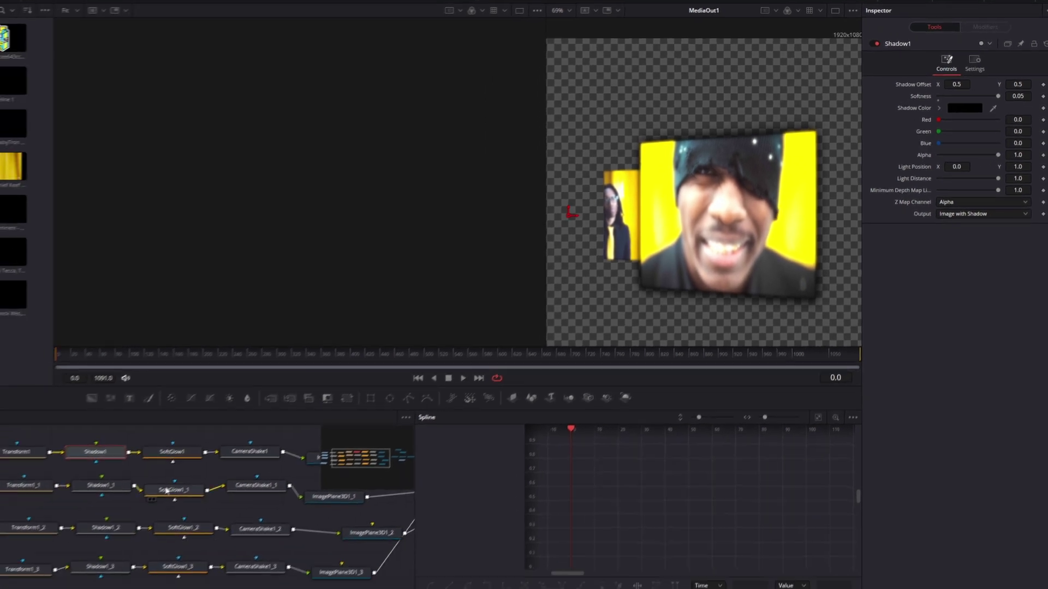
left_click(155, 467)
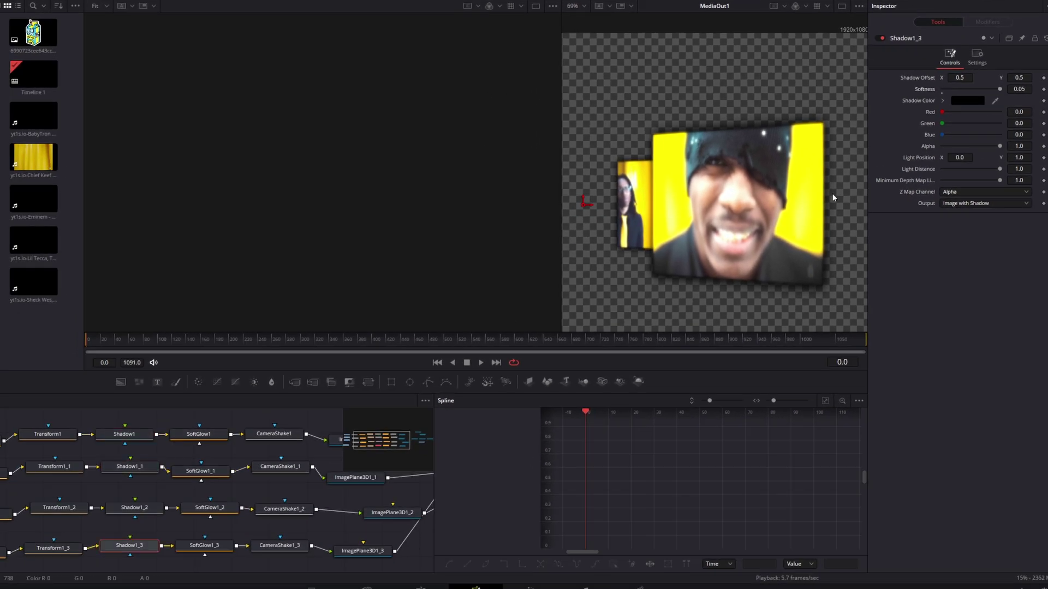
- Enlarge the output viewer and change the shadow color to white, starting with Shadow1
scroll(839, 191, "down", 2)
scroll(614, 194, "up", 2)
scroll(587, 192, "down", 1)
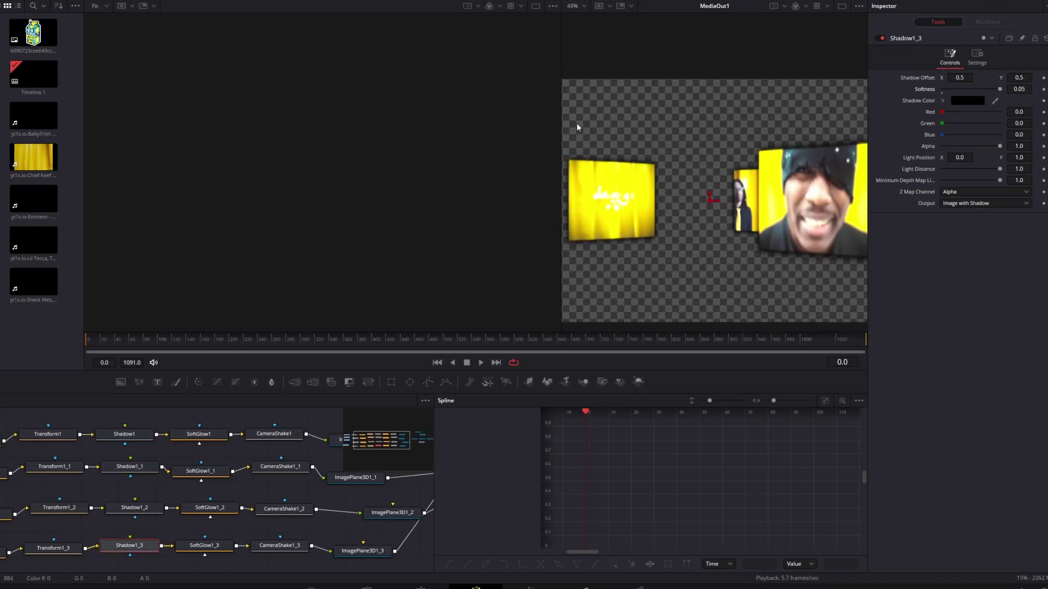
left_click_drag(564, 118, 302, 124)
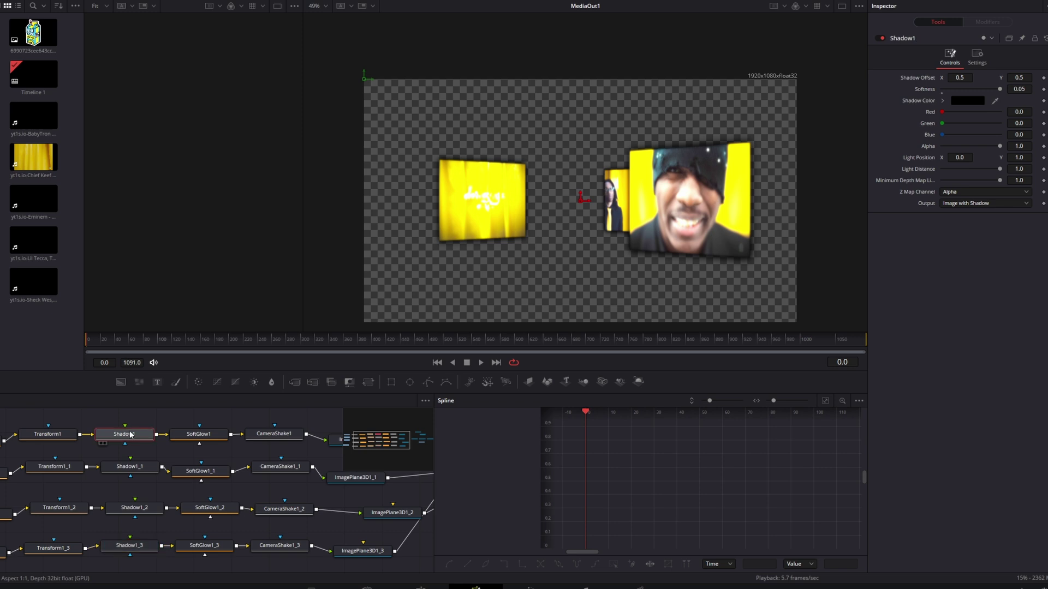
left_click(960, 102)
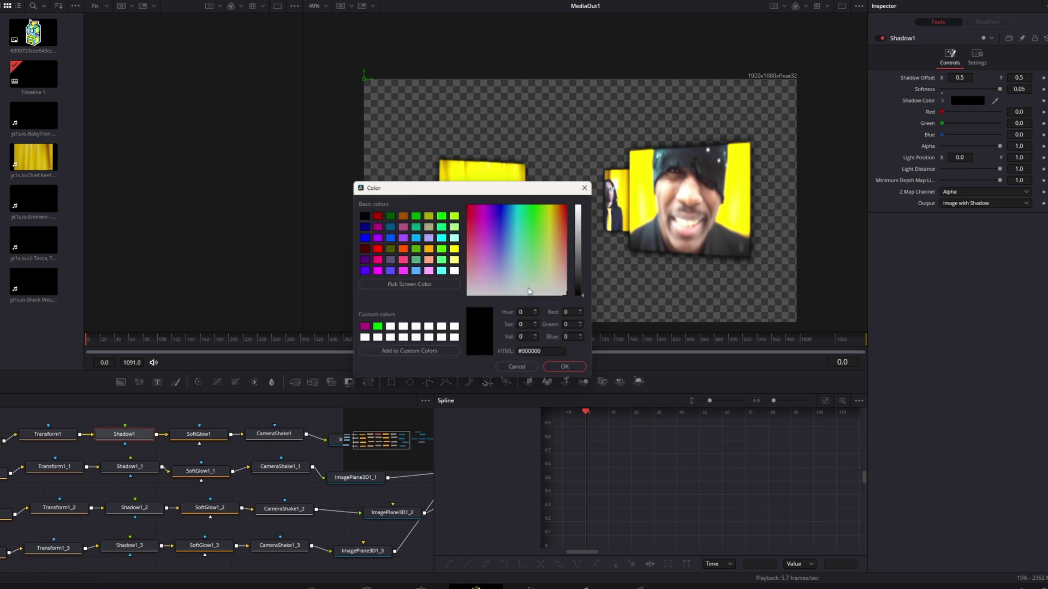
left_click(579, 208)
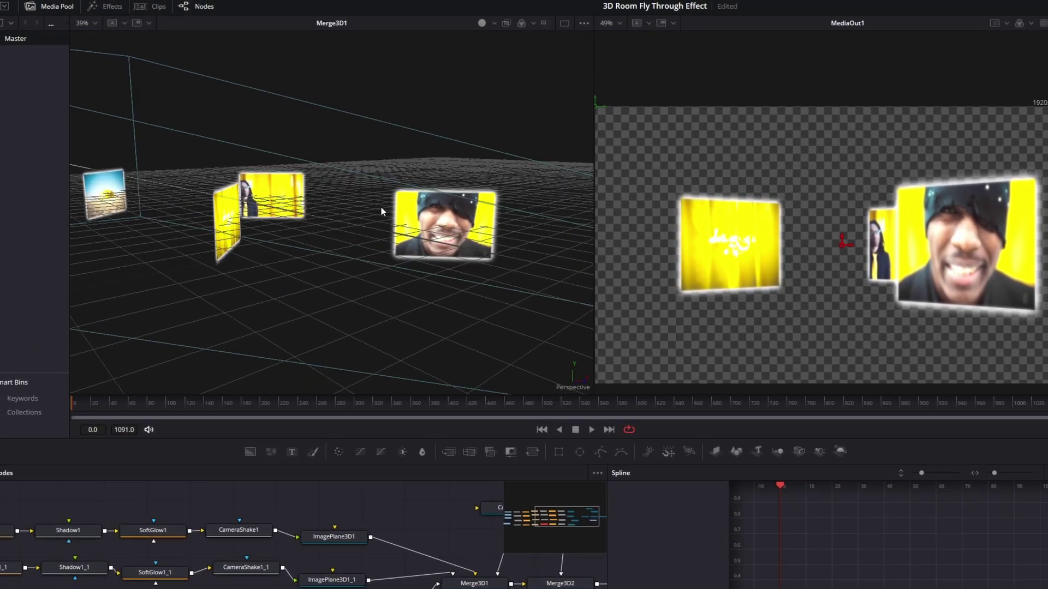
- Set the glow size of SoftGlow1 to 18.1 and raise it on the other SoftGlow nodes too
left_click_drag(381, 211, 84, 252)
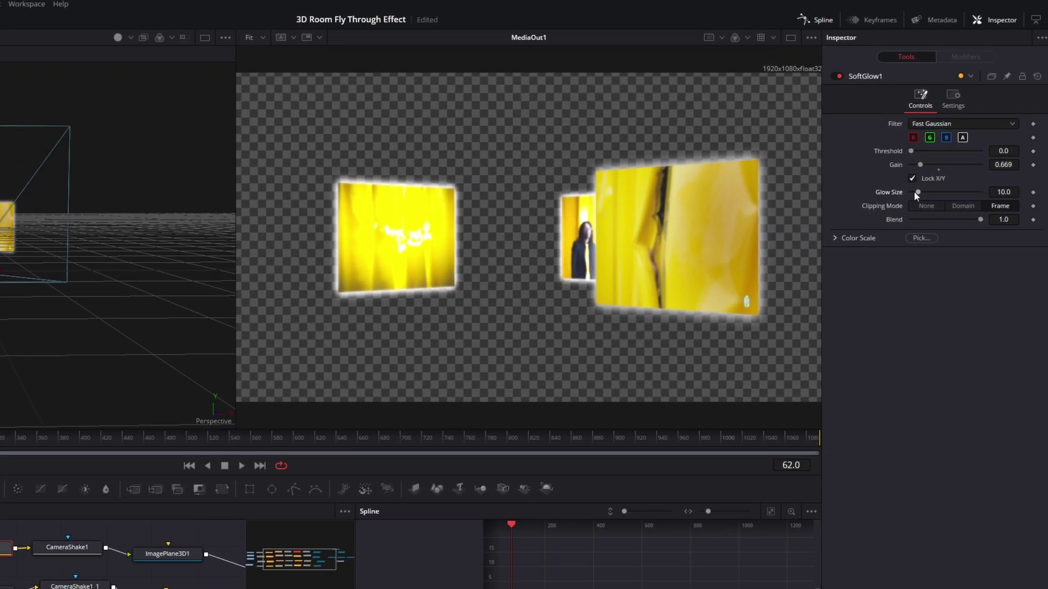
left_click_drag(914, 193, 923, 194)
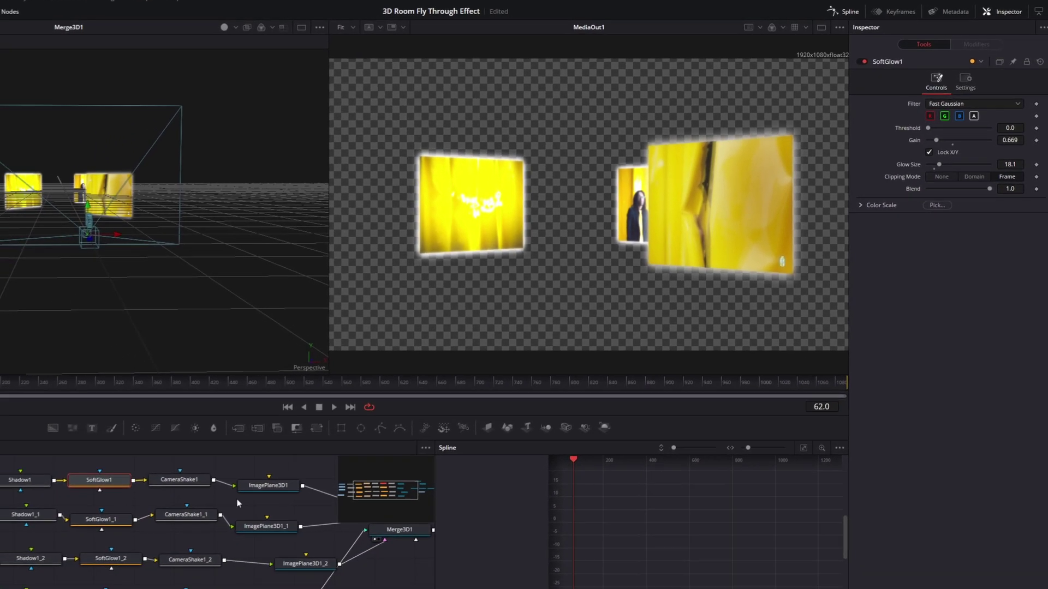
left_click(107, 524)
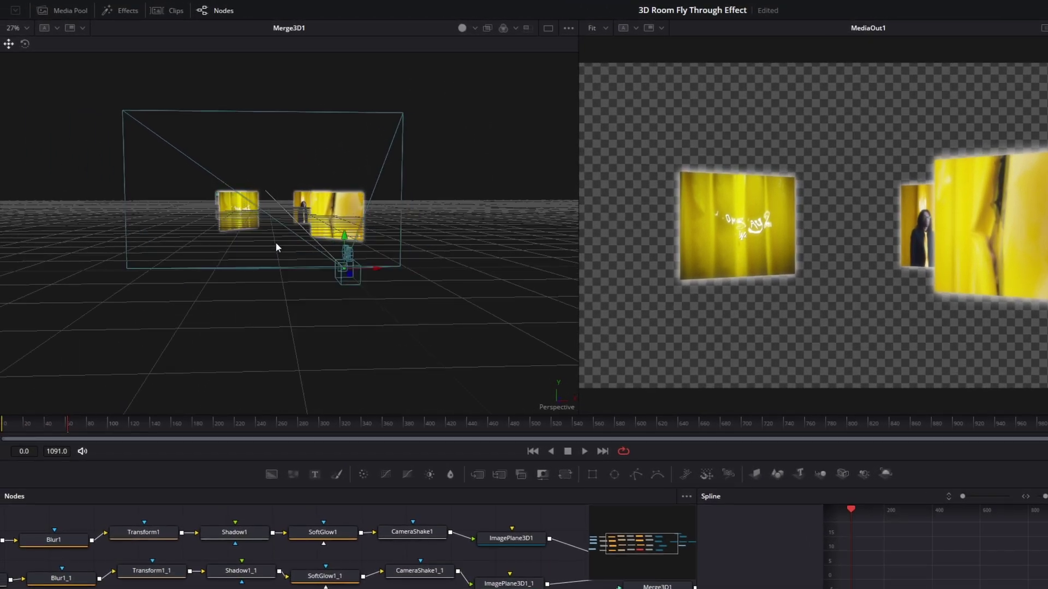
- Keyframe Camera3D1's Z translation at 0.0 on frame 0 and -11.51 on frame 1000, and pull the camera back to the farthest image plane
left_click_drag(276, 243, 346, 257)
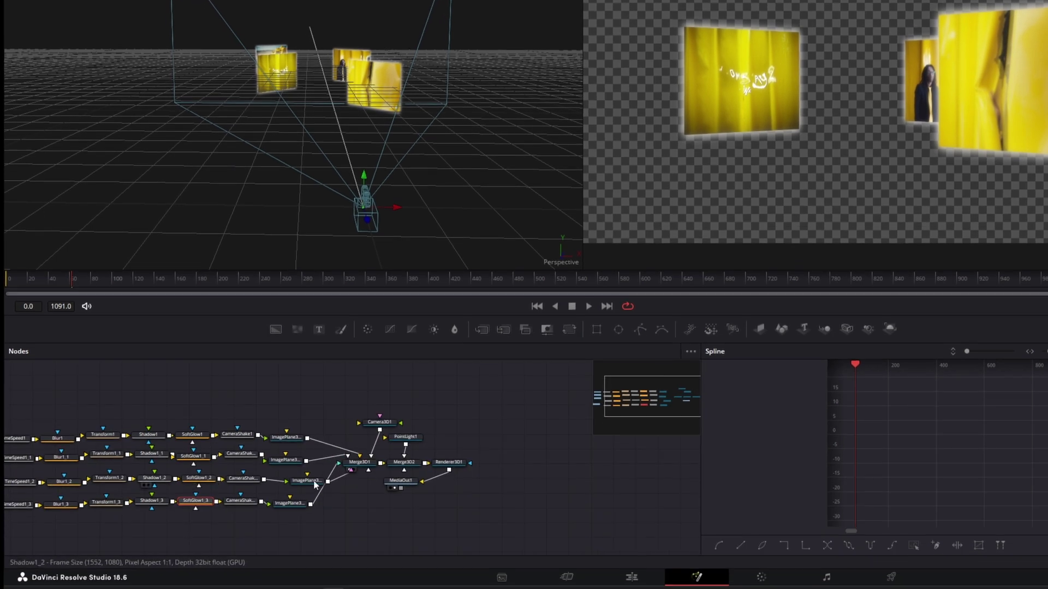
scroll(371, 437, "up", 3)
left_click(372, 390)
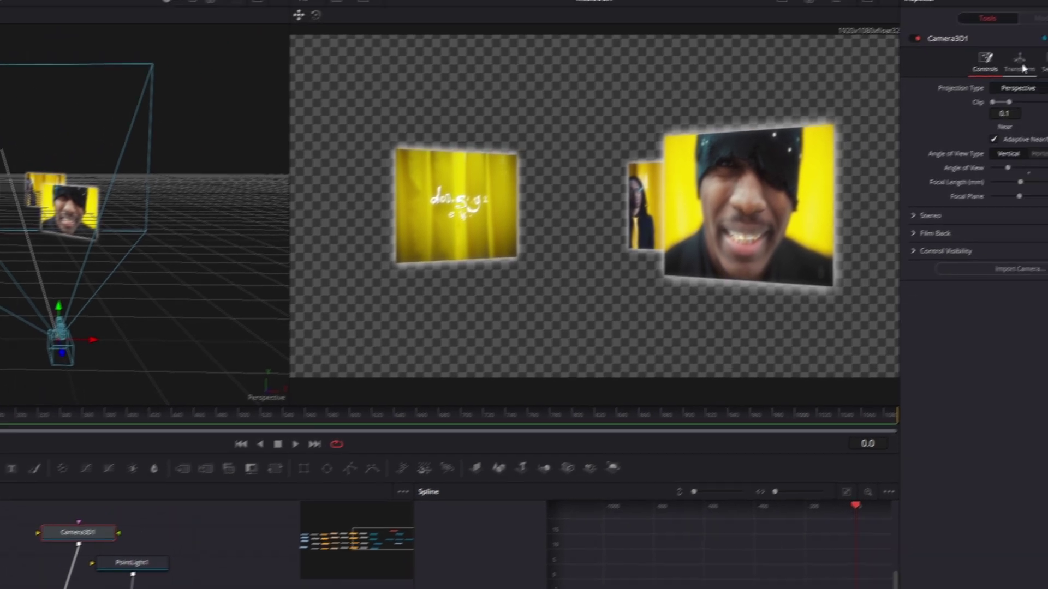
left_click(1022, 66)
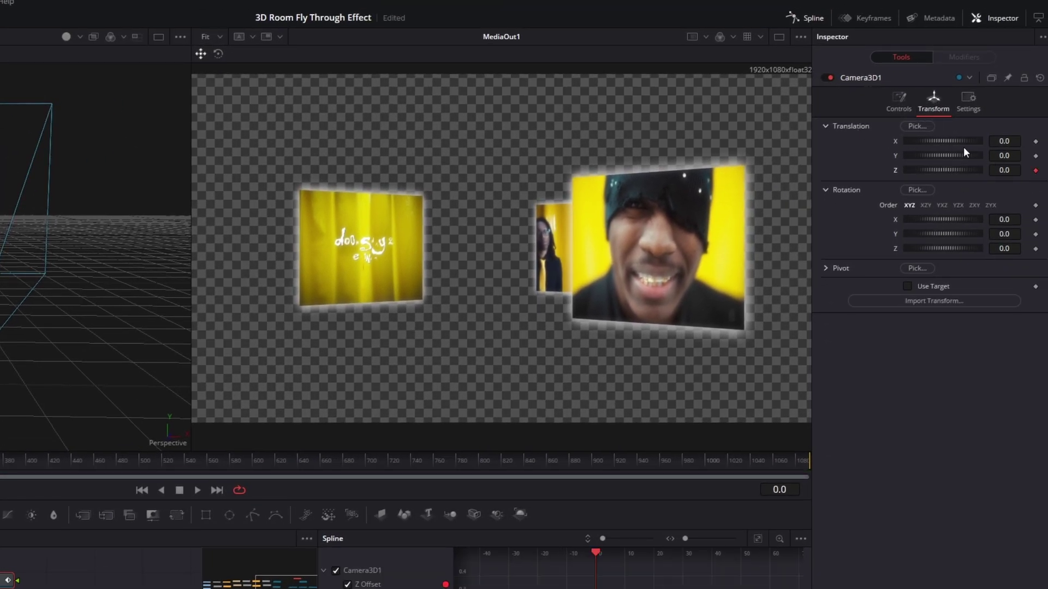
left_click(706, 462)
left_click_drag(1007, 175, 966, 176)
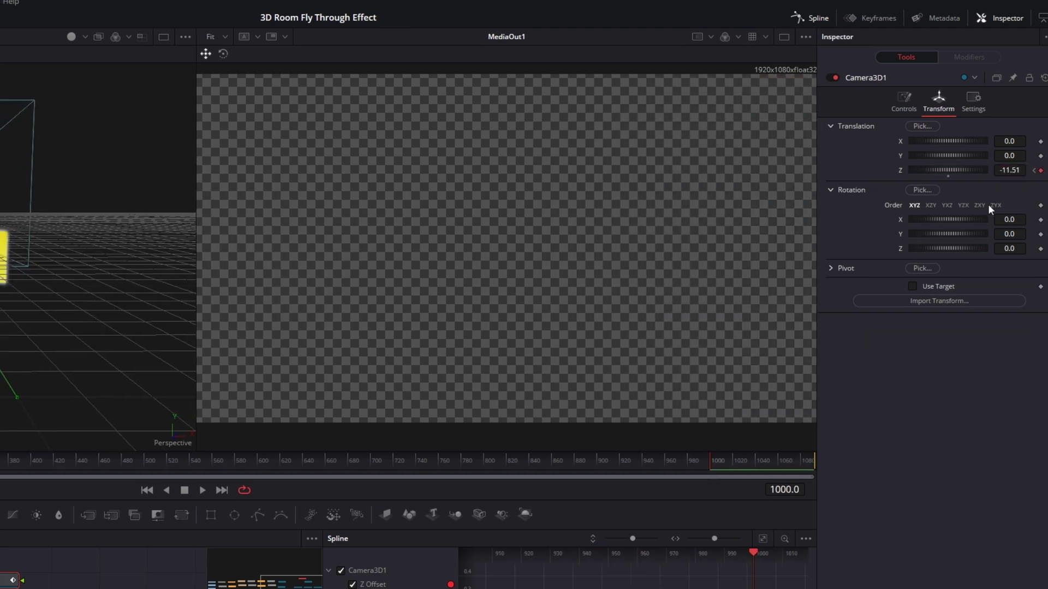
left_click_drag(52, 289, 355, 323)
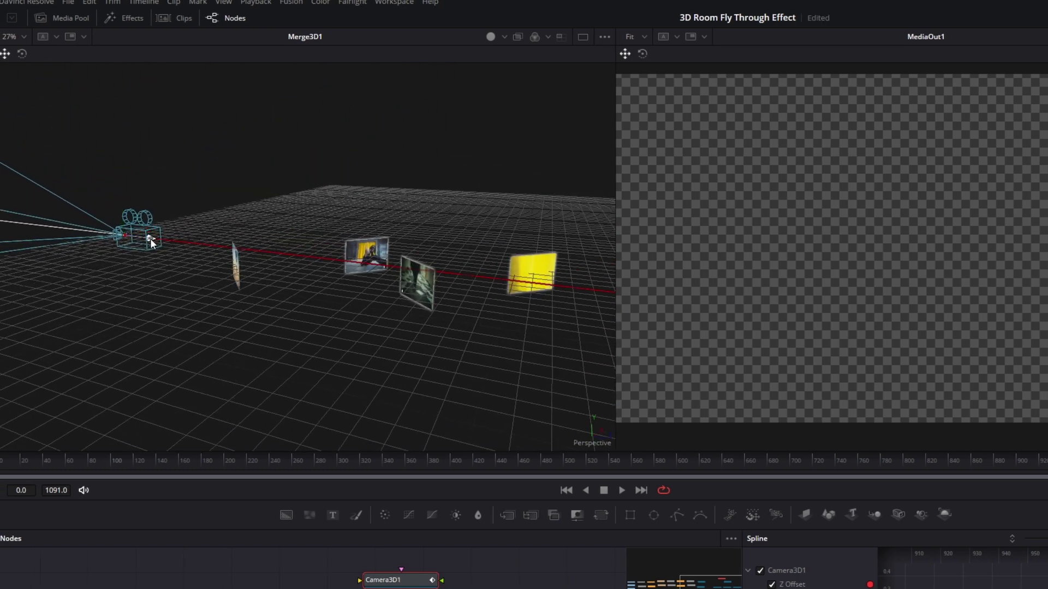
left_click_drag(149, 238, 281, 266)
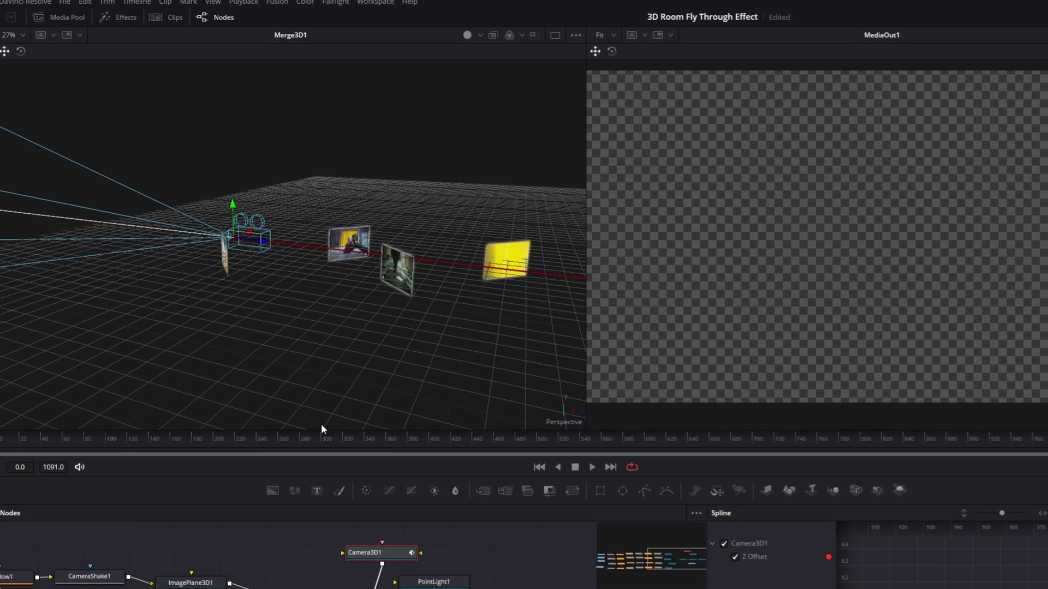
- Scrub through the timeline and examine the camera's flight past the image planes from different angles
left_click_drag(118, 458, 26, 470)
left_click_drag(21, 382, 454, 392)
left_click(455, 394)
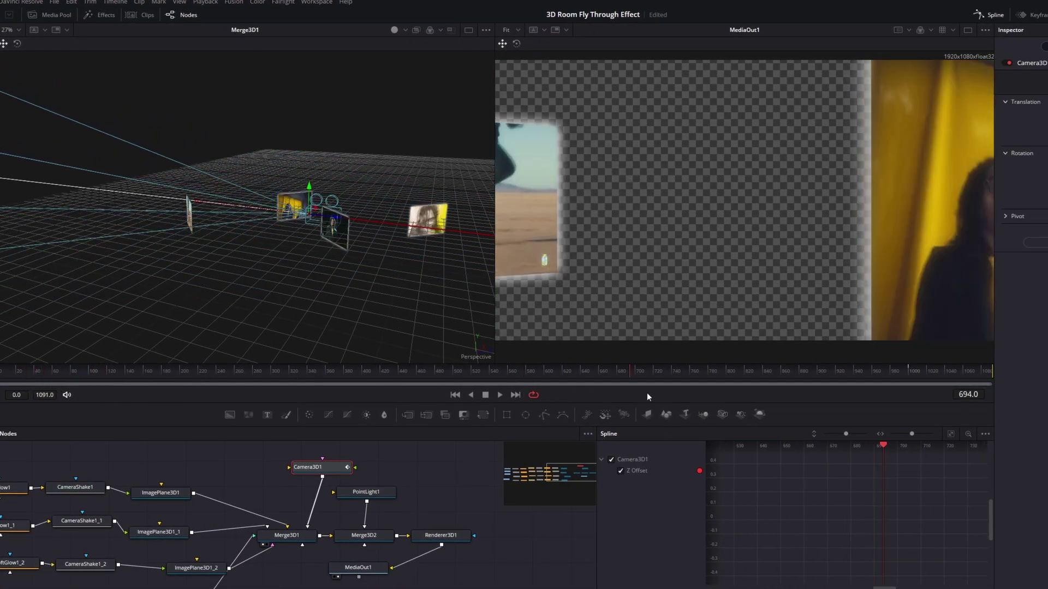
left_click_drag(276, 277, 189, 267)
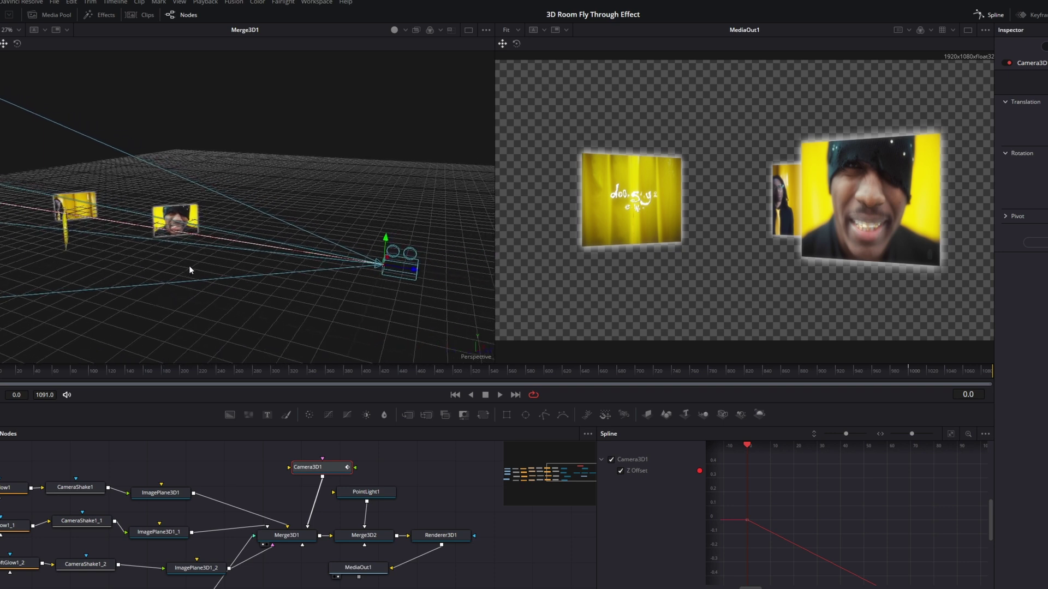
left_click_drag(81, 370, 274, 371)
left_click_drag(286, 307, 385, 298)
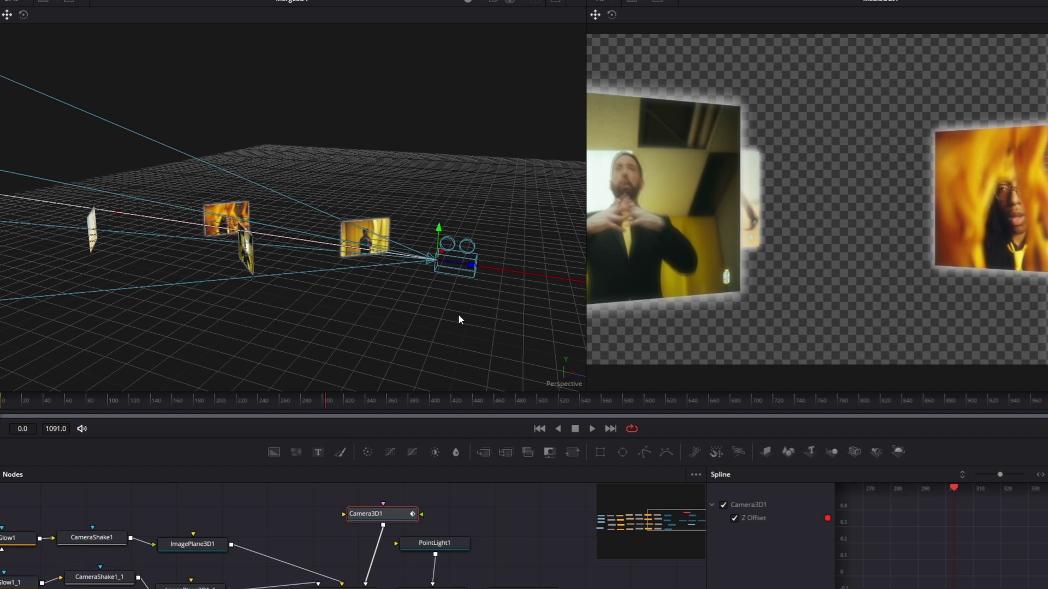
left_click_drag(458, 313, 444, 336)
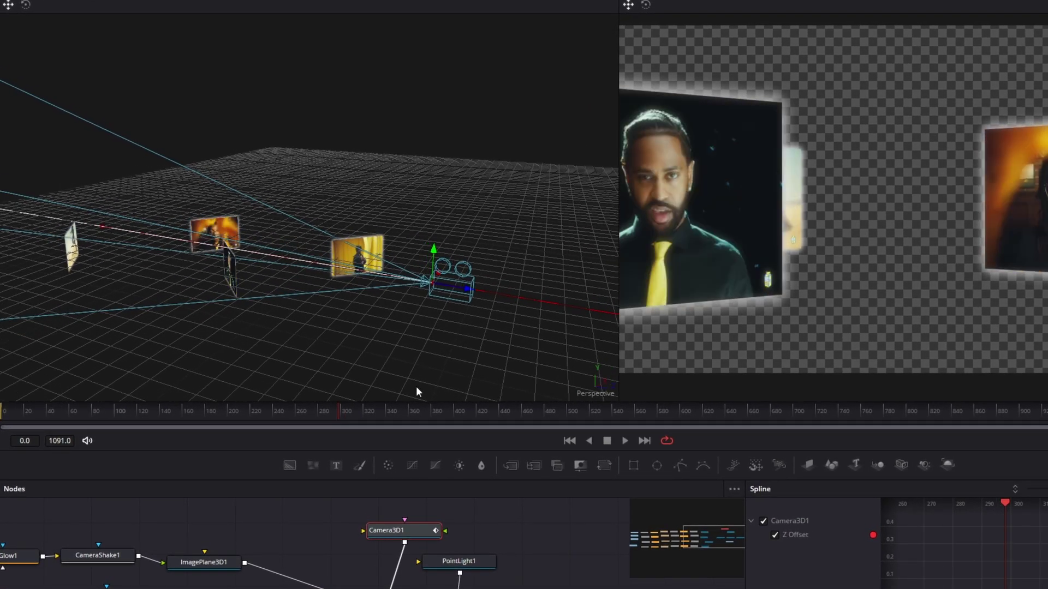
- Keyframe the camera's Y rotation at frame 94 and turn the camera towards the nearest image plane at frame 201
left_click_drag(163, 414, 108, 414)
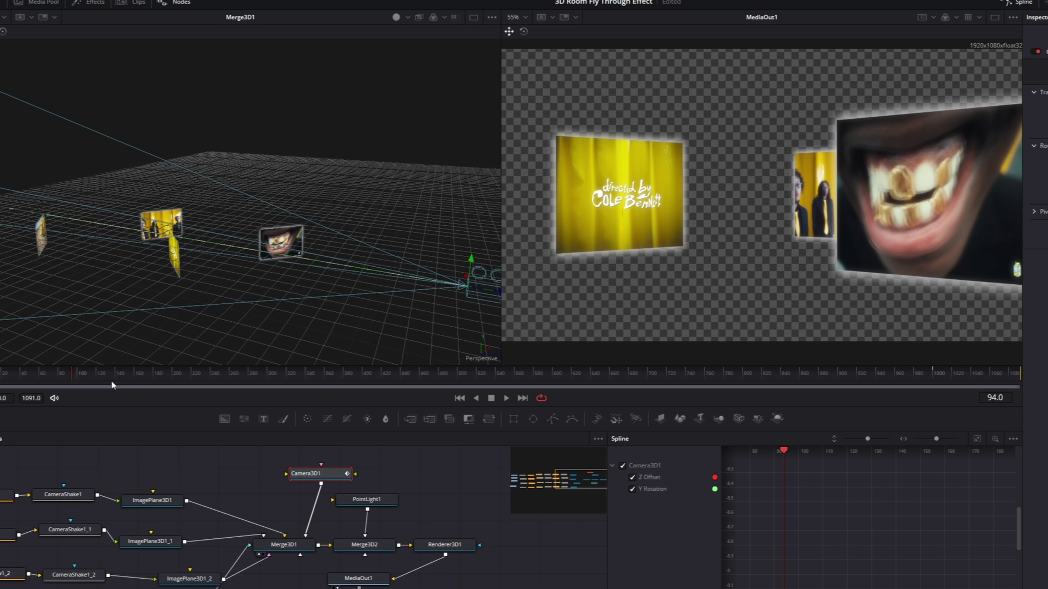
left_click(149, 339)
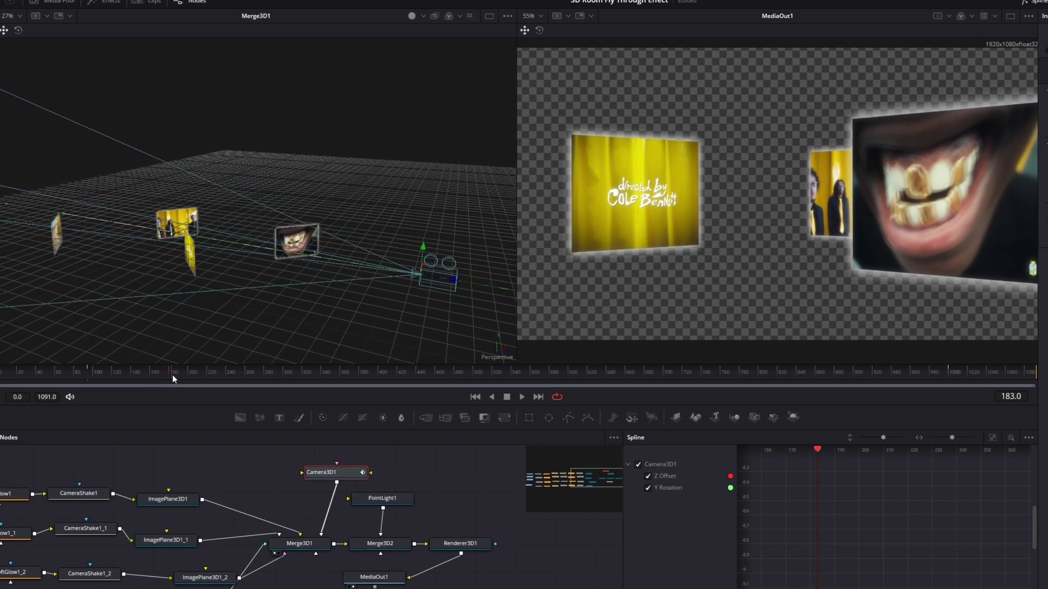
mouse_move(173, 374)
left_mouse_down()
mouse_move(208, 374)
mouse_move(191, 375)
left_mouse_up()
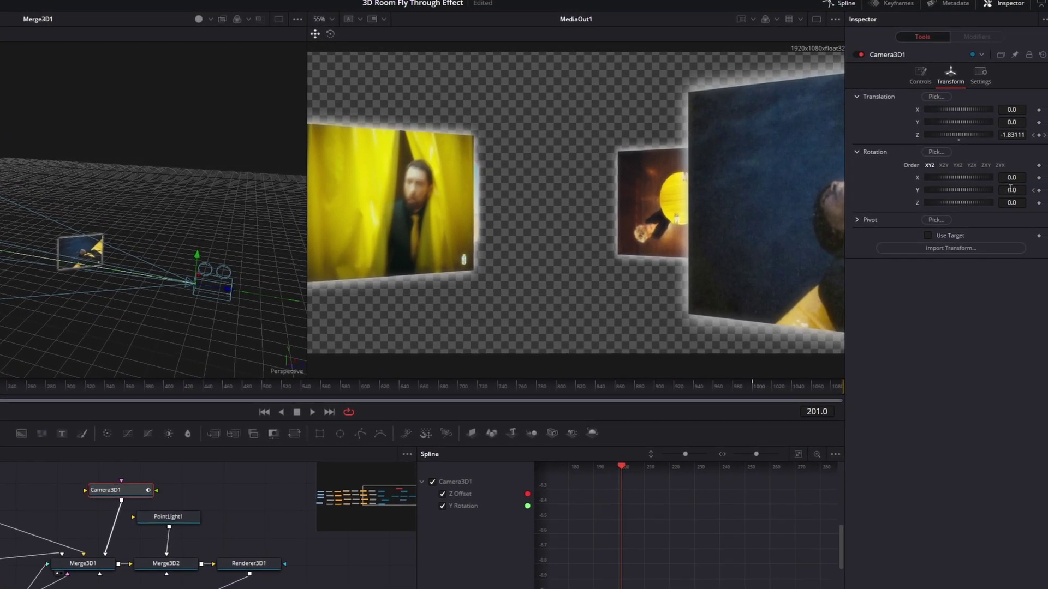
left_click_drag(1010, 189, 967, 190)
left_click(1, 387)
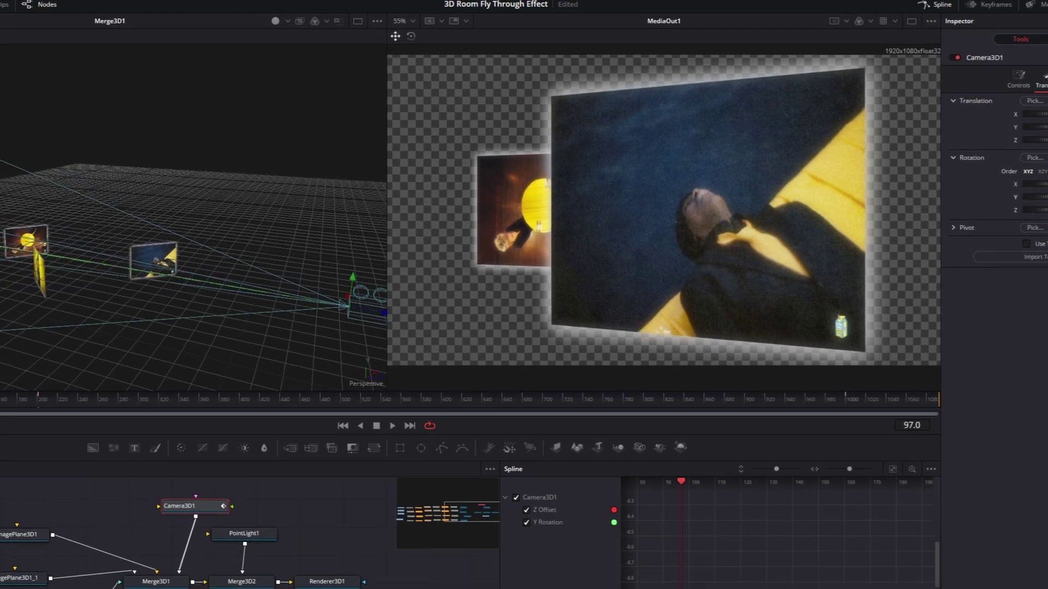
- Hold the camera's Y rotation with a keyframe at frame 300 and rotate it the opposite way at frame 383
left_click_drag(0, 400, 214, 413)
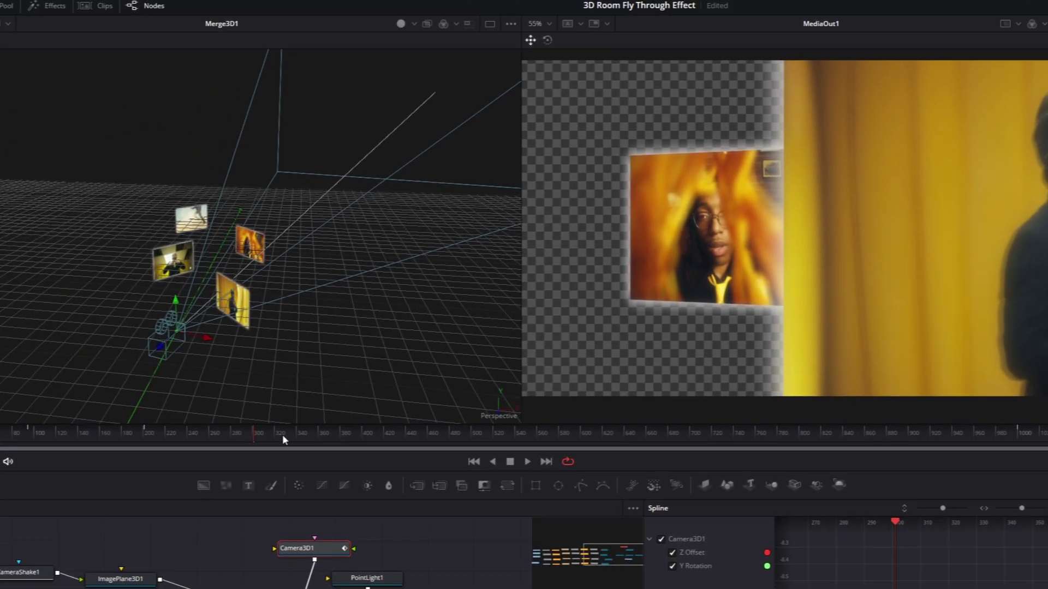
left_click_drag(2, 446, 10, 444)
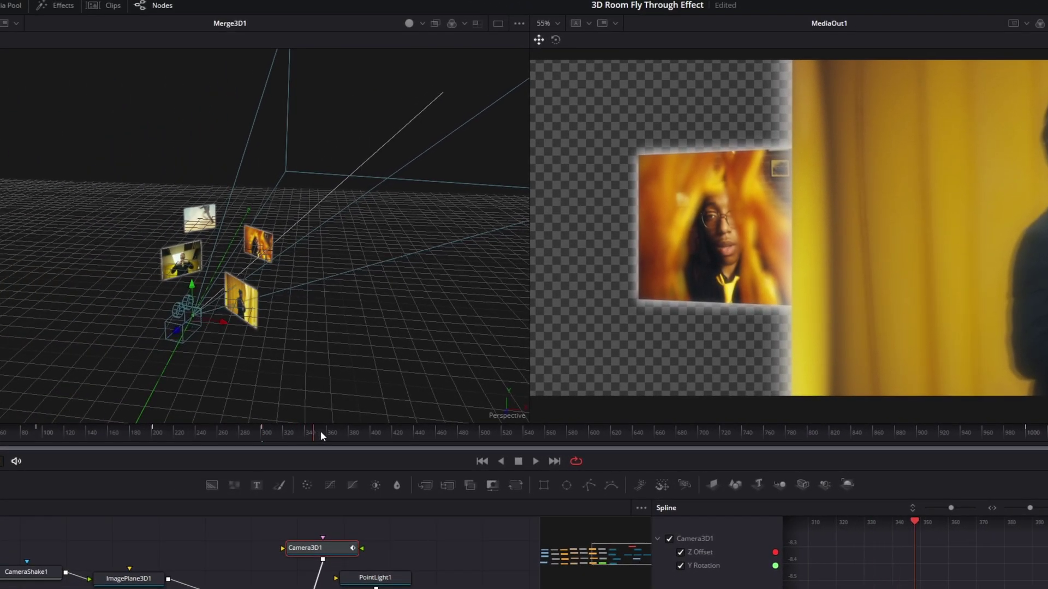
left_click_drag(320, 430, 349, 432)
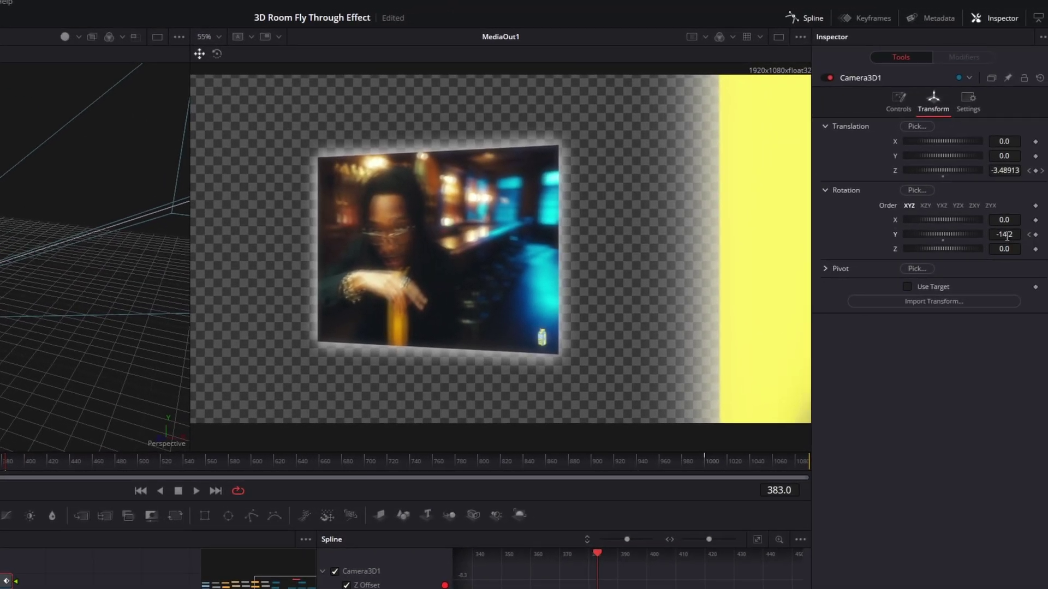
left_click_drag(1005, 235, 1047, 234)
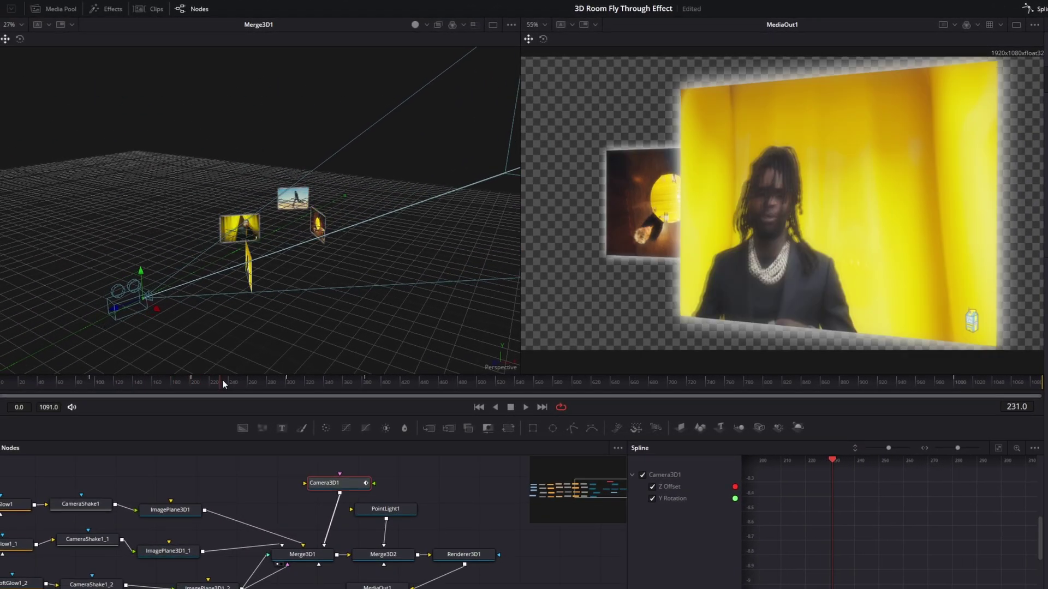
- Check the turn by scrubbing, and keyframe the camera's Y rotation to about -24.1 at frame 565
left_click_drag(223, 379, 387, 381)
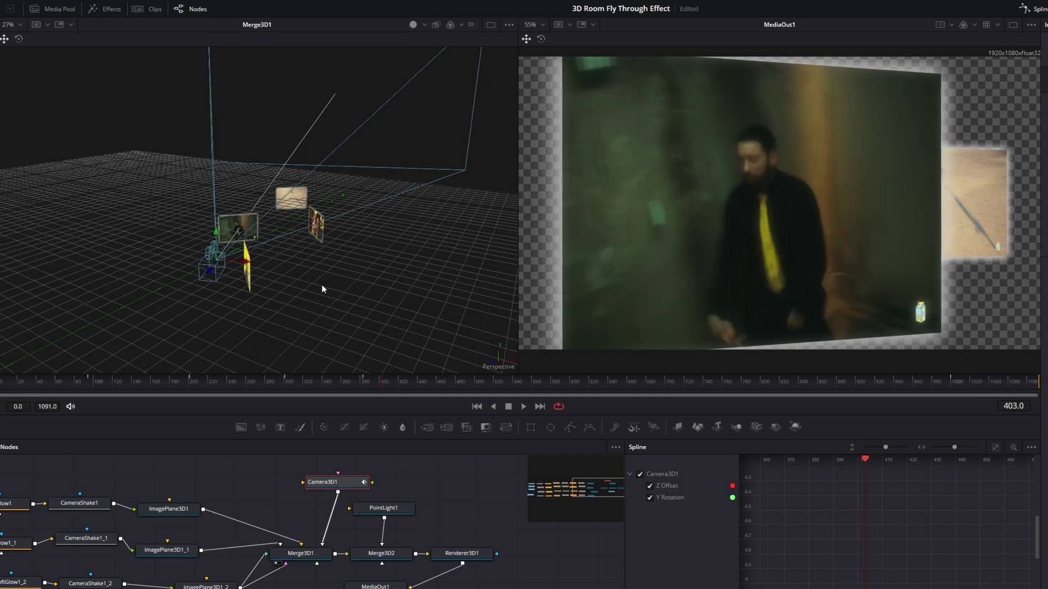
scroll(303, 231, "up", 3)
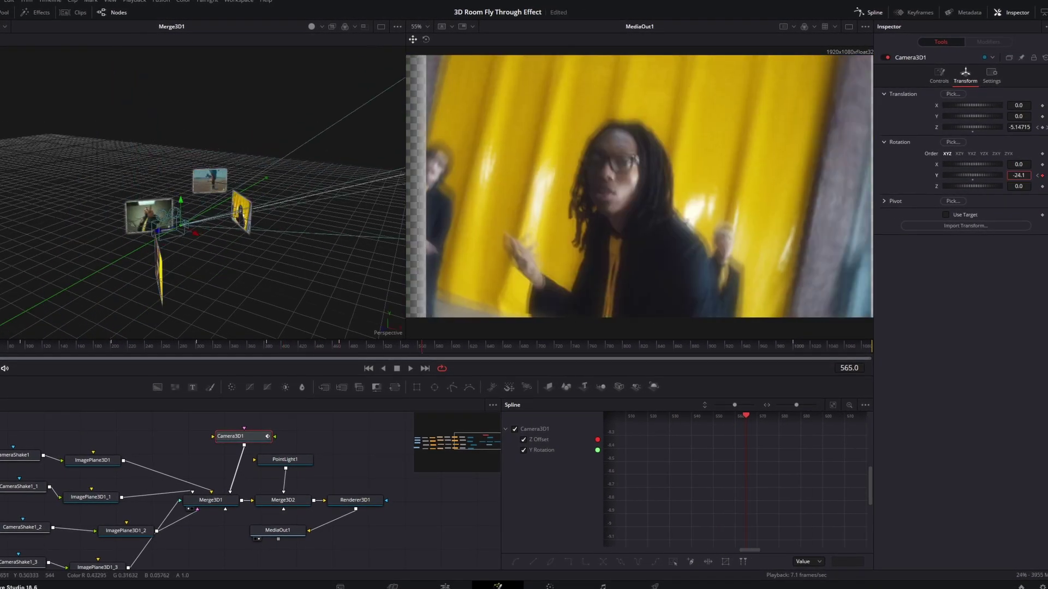
left_click_drag(1018, 176, 999, 175)
left_click(540, 348)
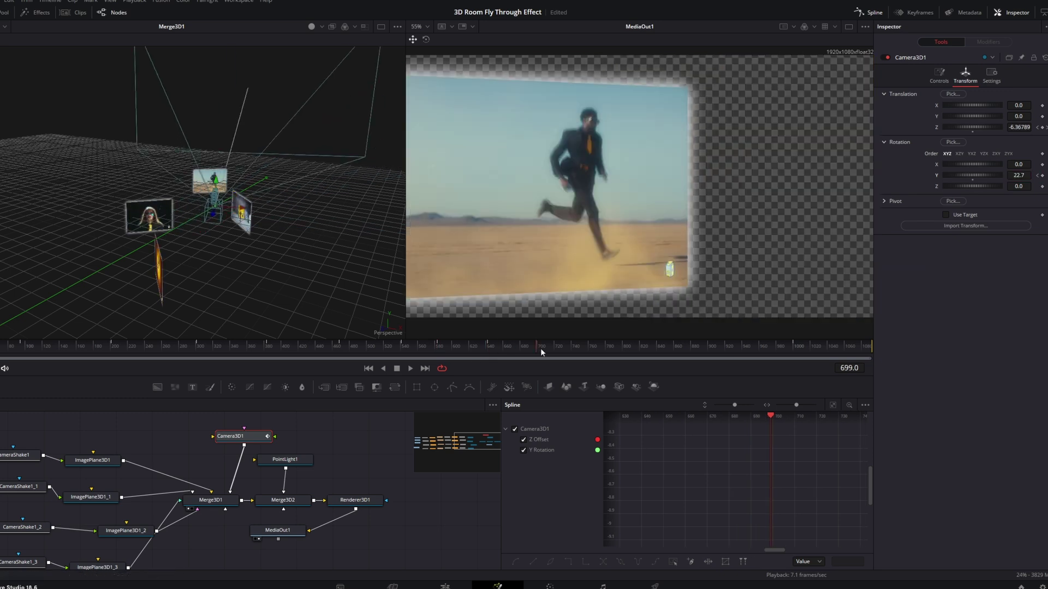
- Scrub through the timeline up to about frame 801 to review the camera's turns past the image planes
left_click_drag(540, 348, 230, 346)
left_click_drag(282, 346, 522, 349)
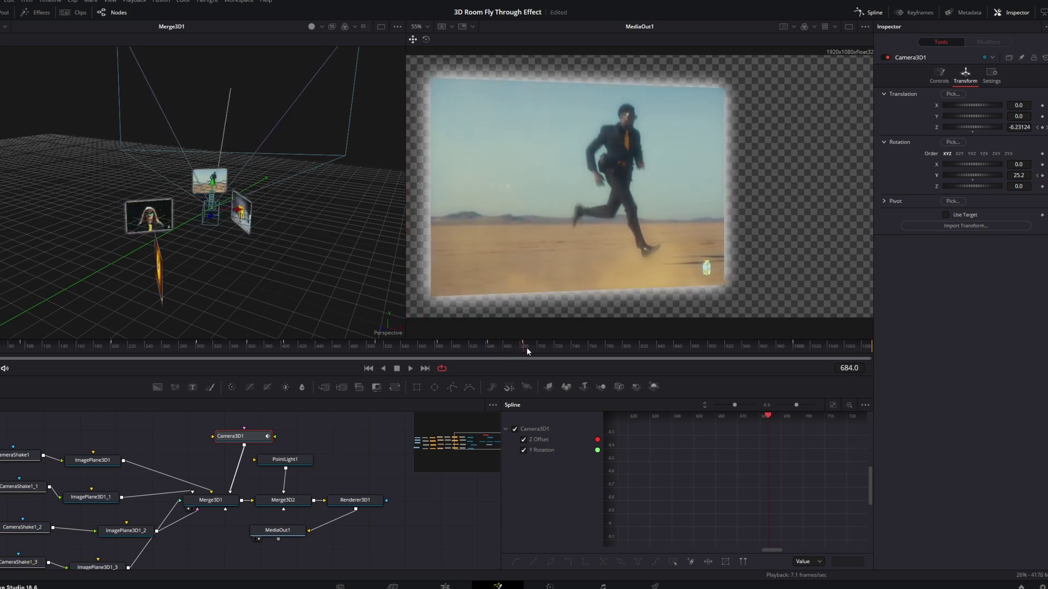
left_click_drag(526, 347, 686, 352)
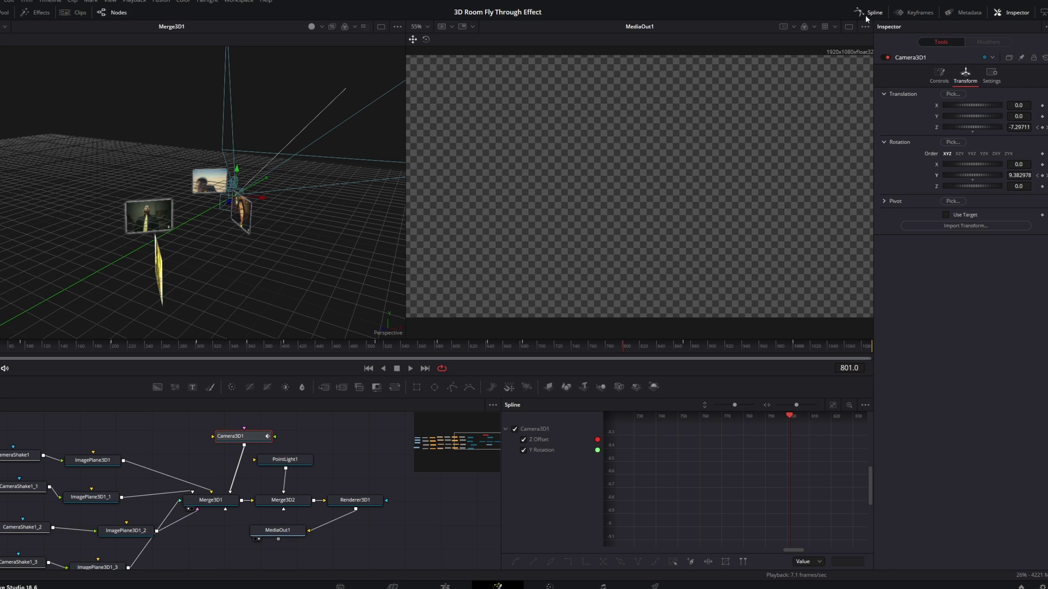
- Hide the camera's Z Offset curve in the spline editor and smooth all the Y Rotation keyframes
left_click_drag(501, 465, 296, 459)
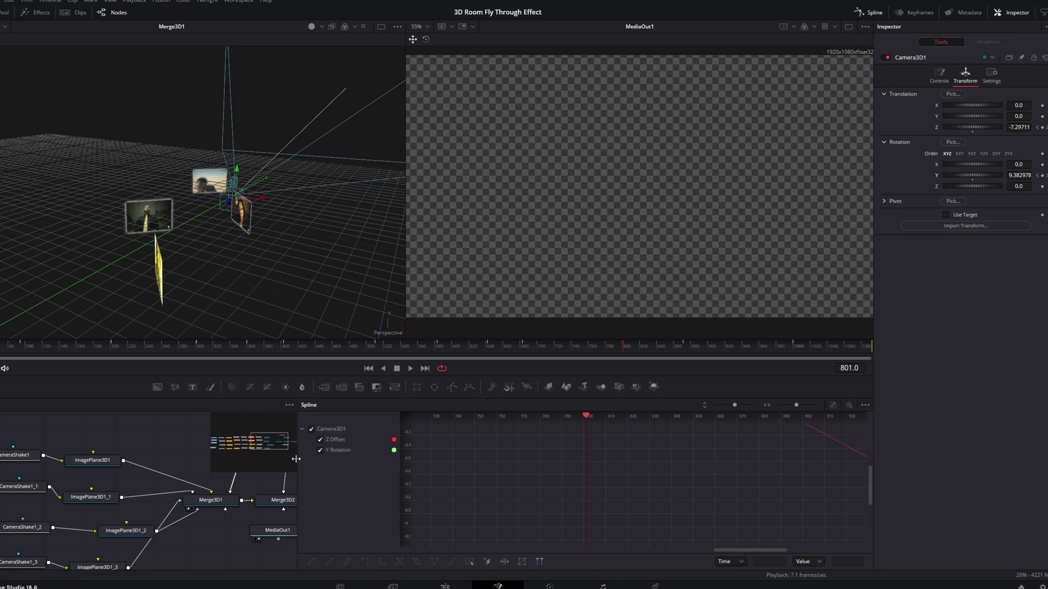
scroll(659, 457, "up", 2)
scroll(544, 449, "down", 3)
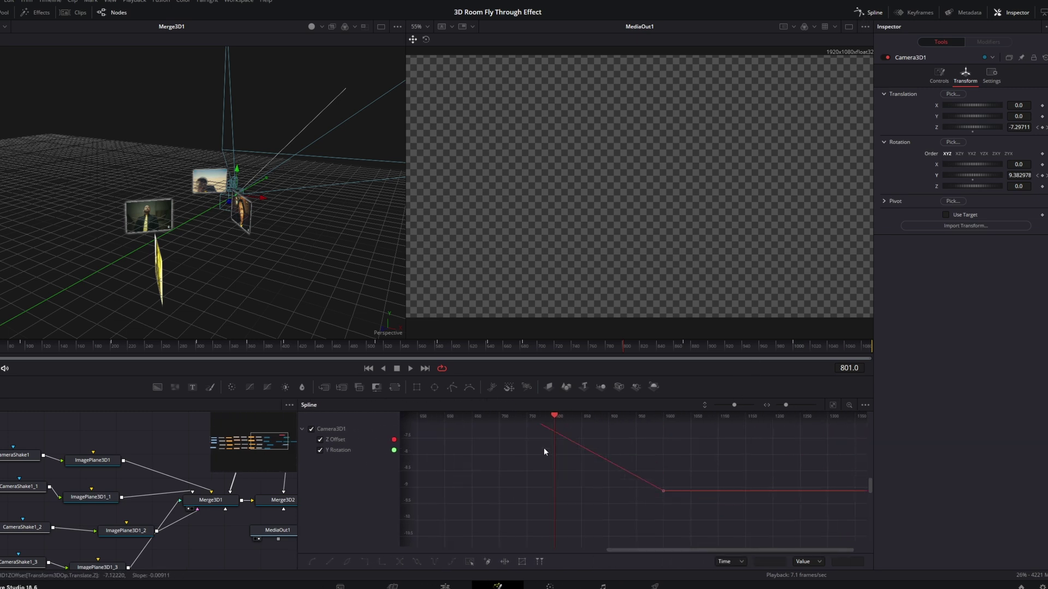
scroll(562, 469, "down", 4)
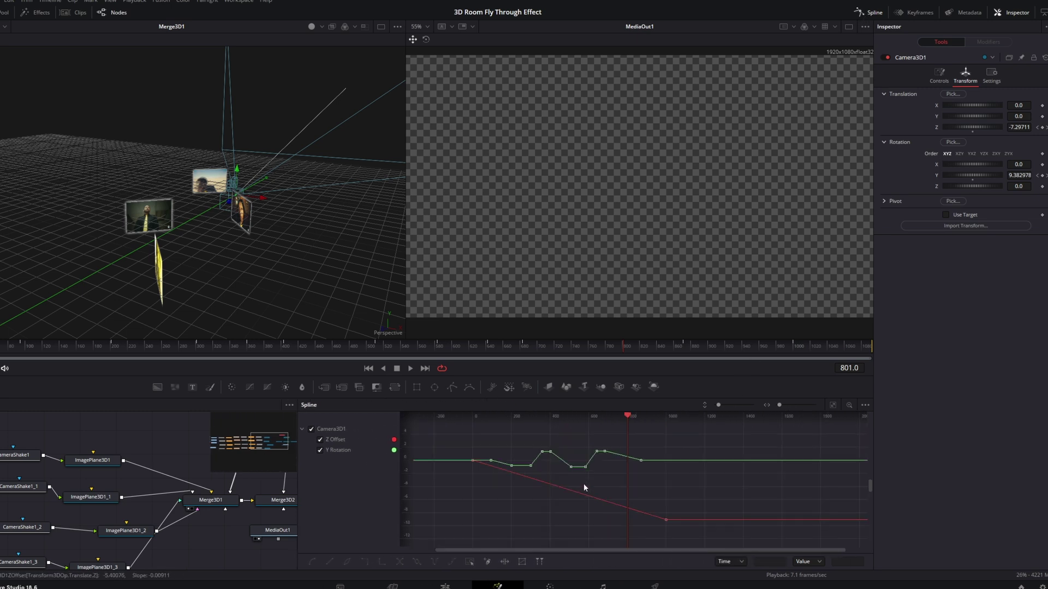
left_click(320, 440)
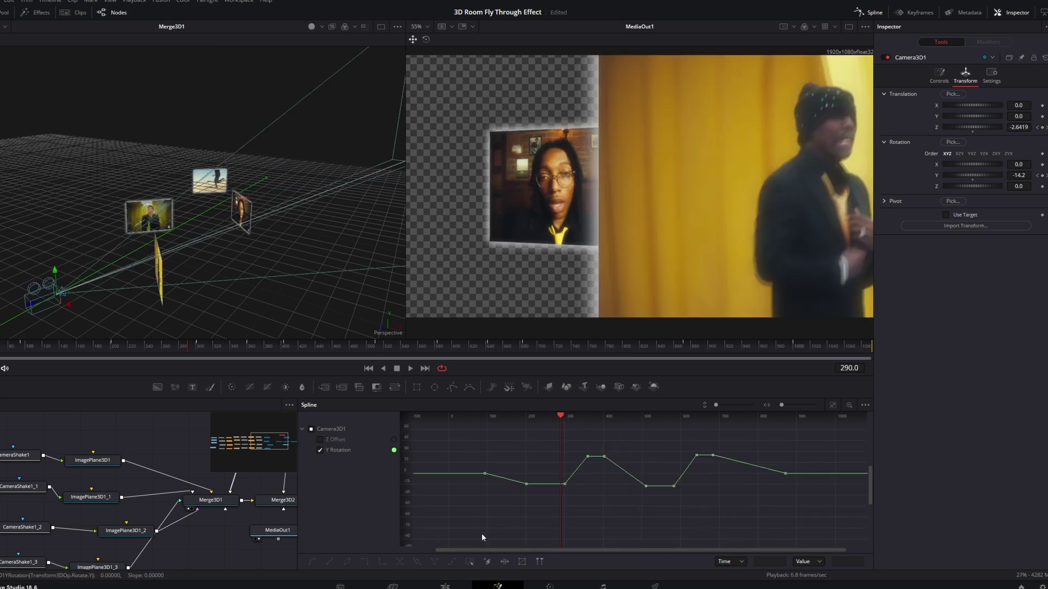
left_click_drag(477, 532, 793, 428)
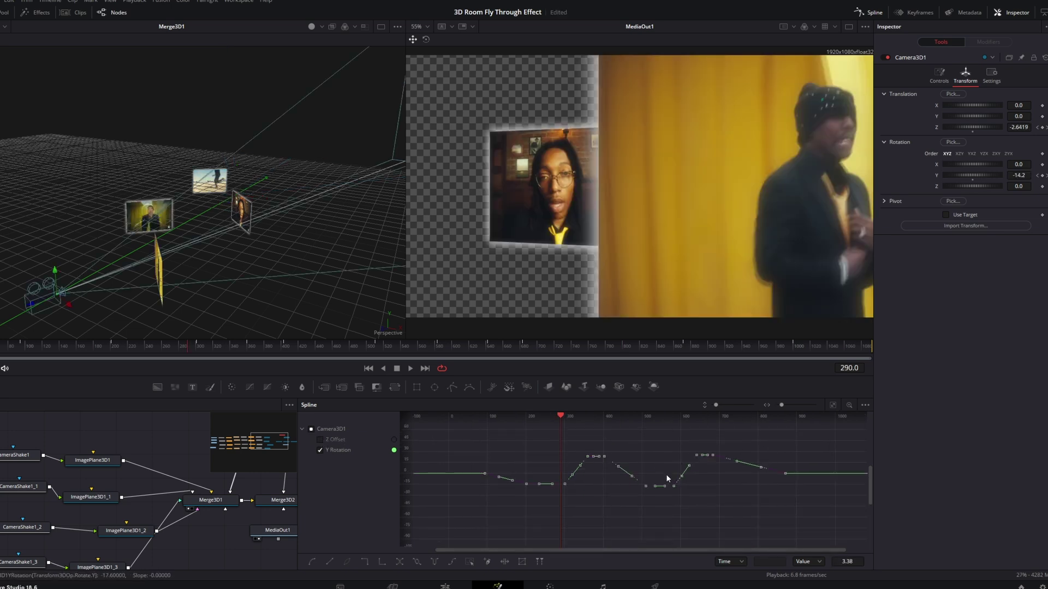
key("alt+s")
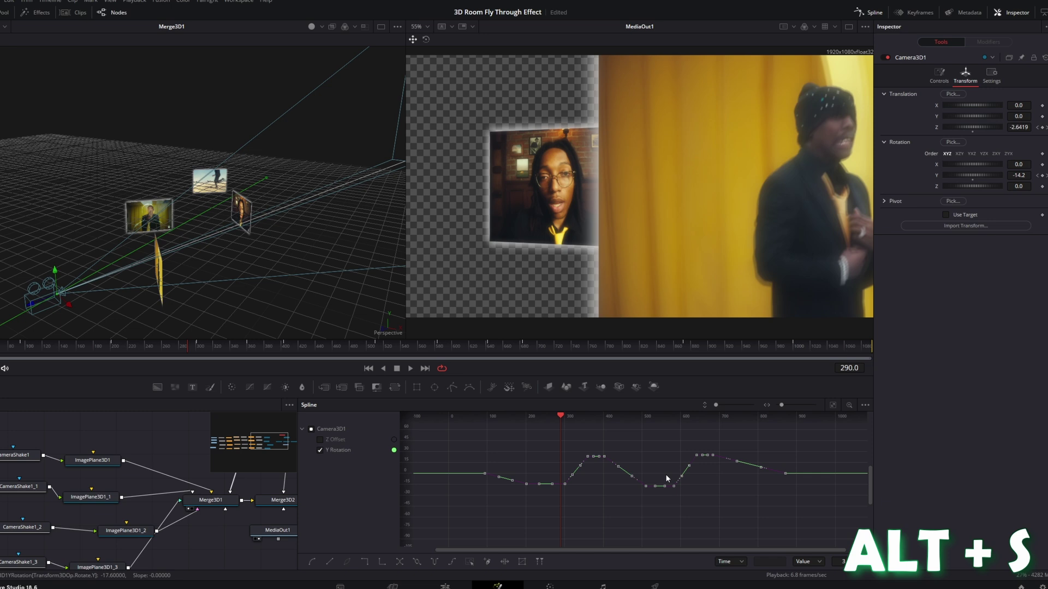
- Keyframe ImagePlane3D1's Y rotation at frame 98 and set it to -67.2 at frame 299
left_click_drag(298, 464, 554, 462)
left_click_drag(345, 444, 572, 438)
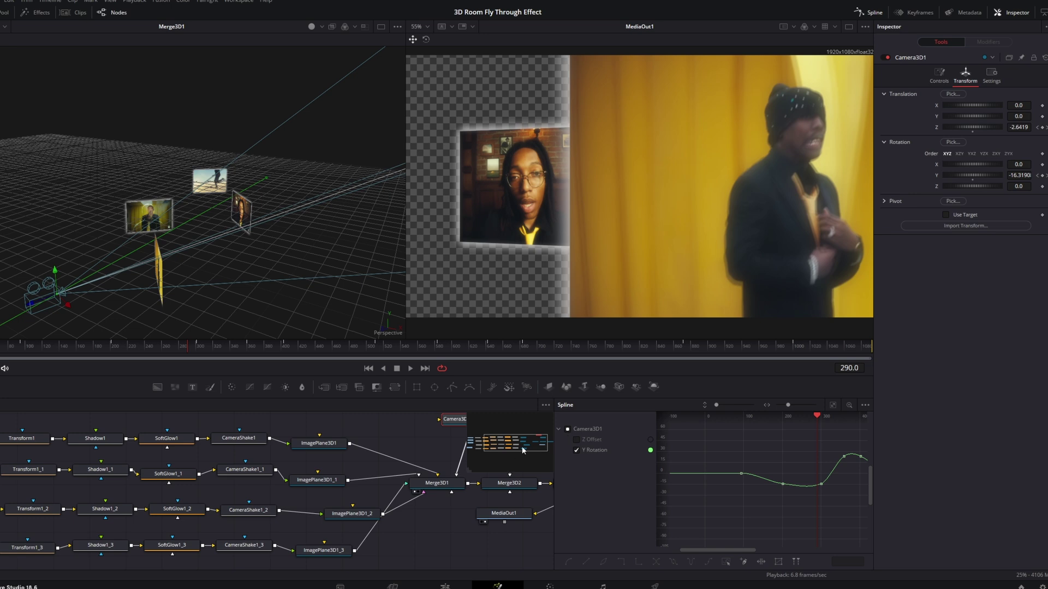
left_click(316, 446)
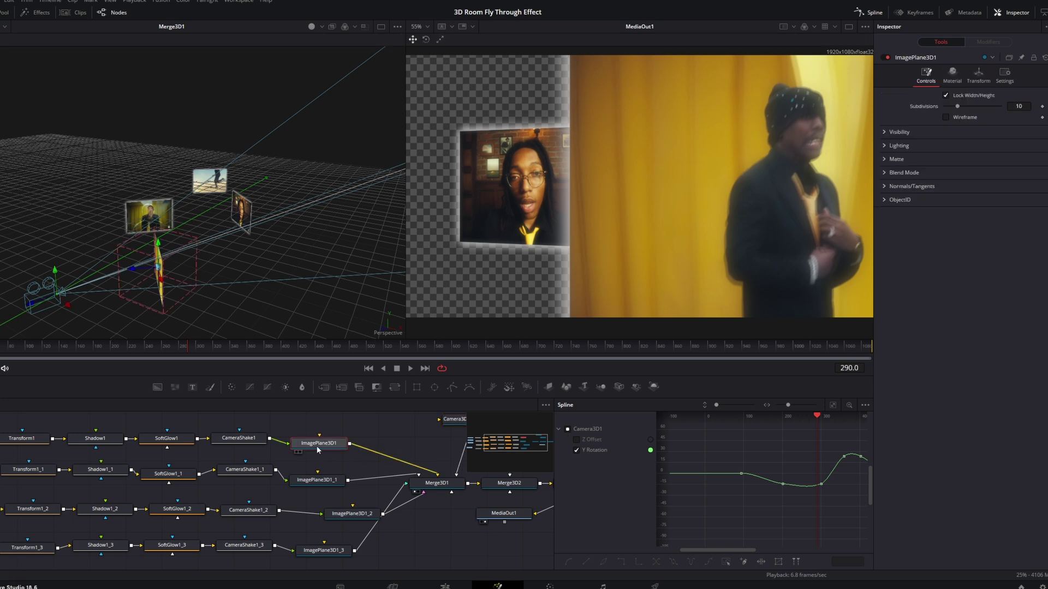
left_click(977, 75)
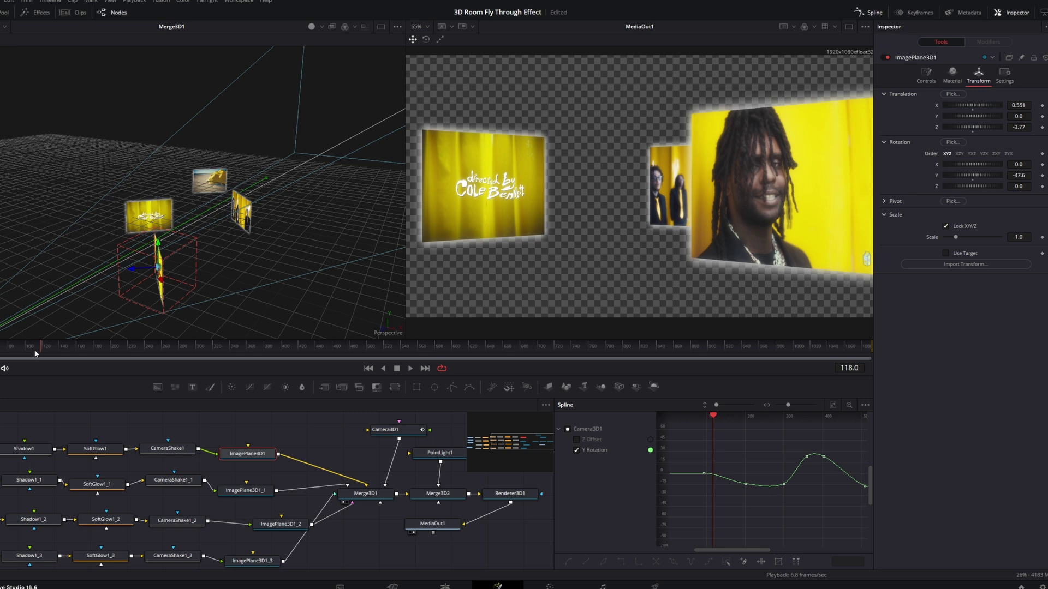
left_click_drag(34, 353, 24, 354)
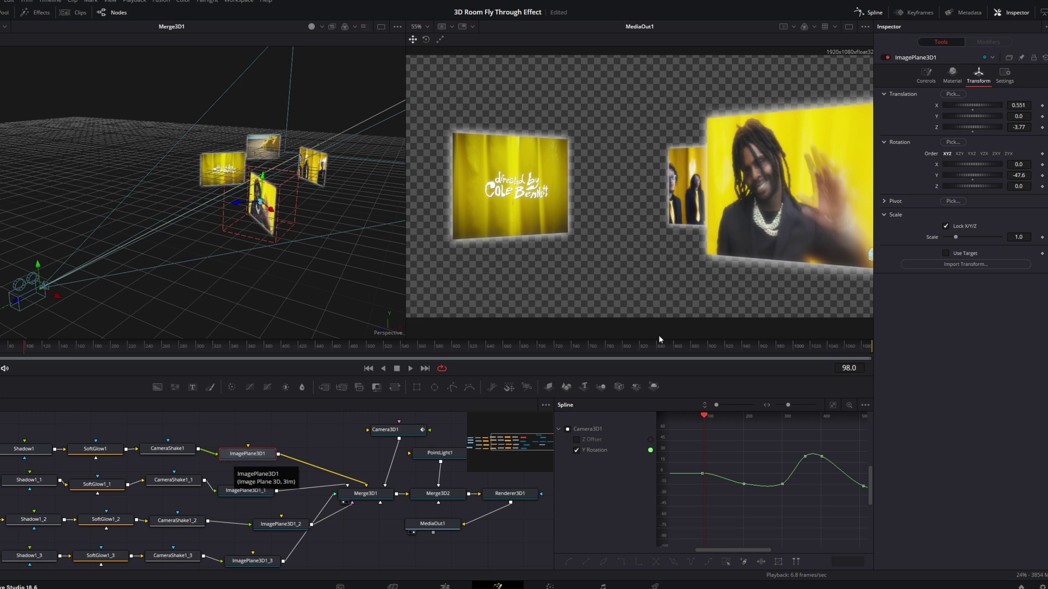
left_click(1042, 176)
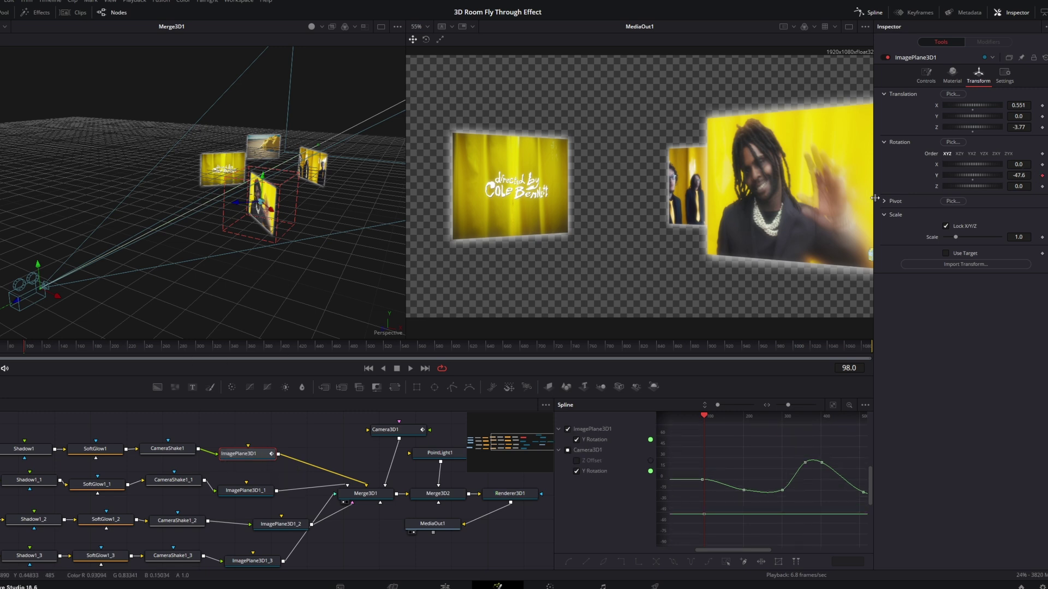
left_click_drag(44, 348, 192, 357)
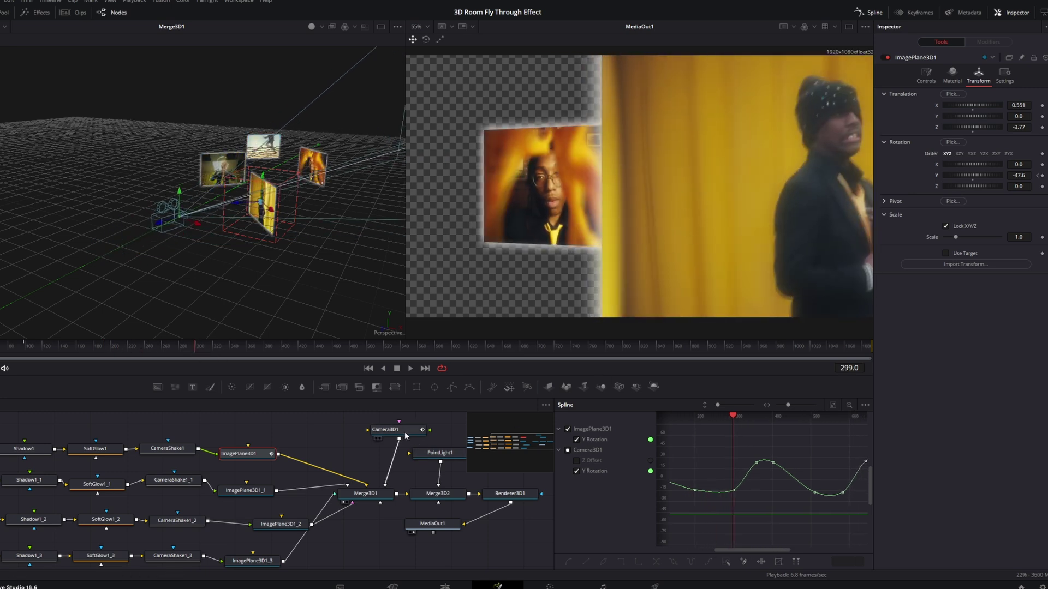
left_click_drag(1018, 175, 993, 175)
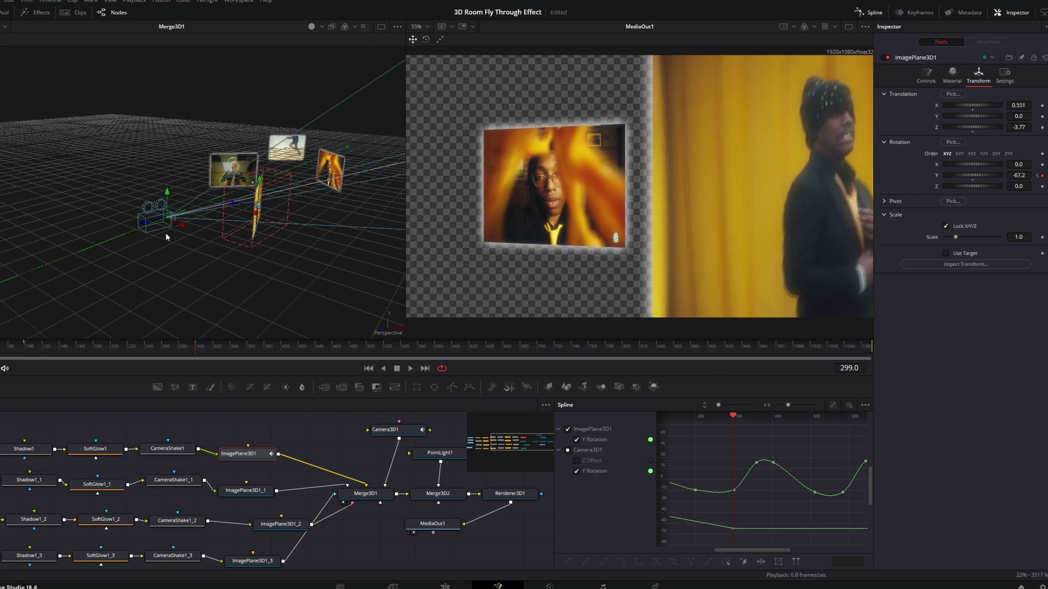
- Keyframe ImagePlane3D1_1's Y rotation at frame 345 and set it to 67.6 at frame 442
left_click_drag(166, 234, 330, 243)
left_click_drag(71, 348, 235, 346)
left_click(252, 495)
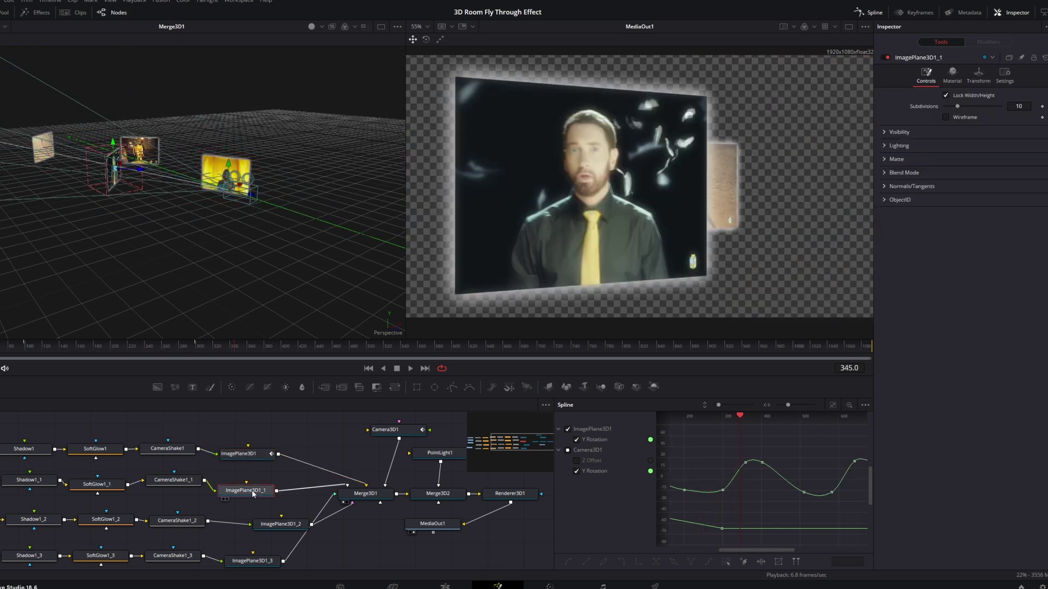
left_click_drag(225, 348, 234, 349)
left_click(978, 75)
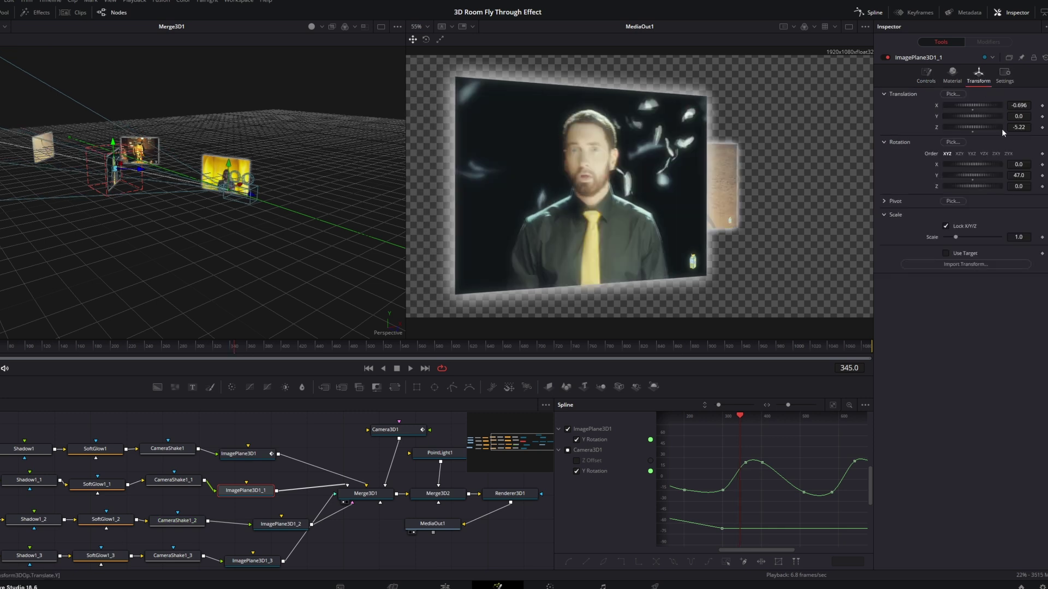
left_click(1042, 175)
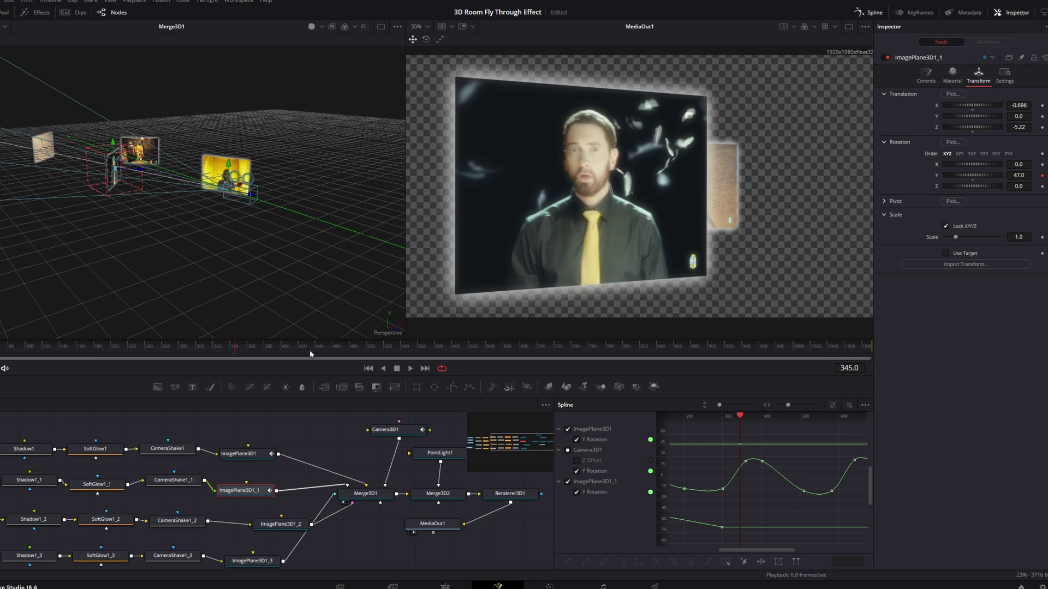
left_click_drag(311, 350, 316, 349)
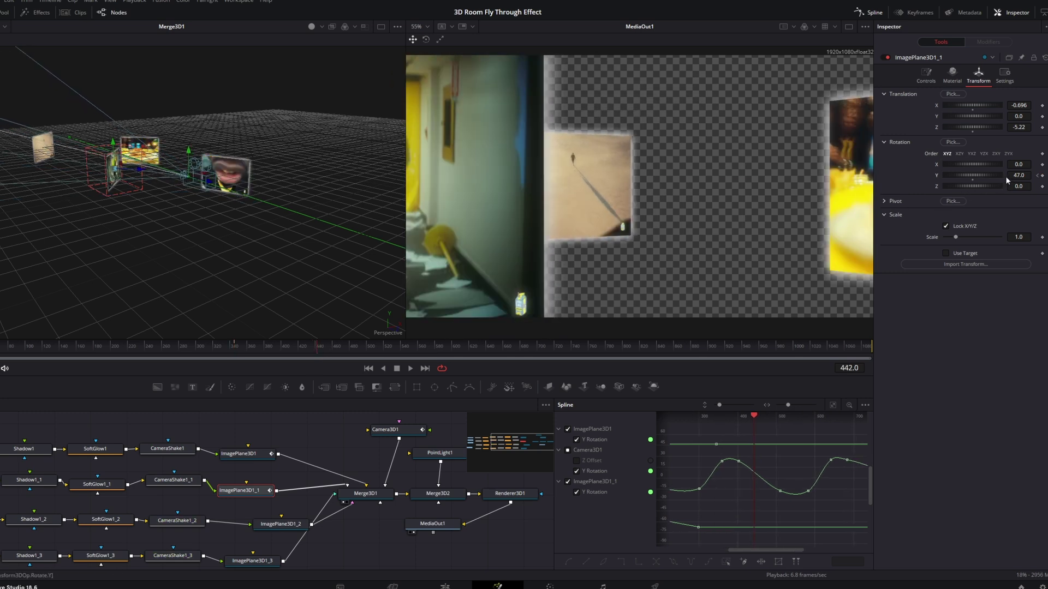
left_click_drag(1012, 175, 1011, 175)
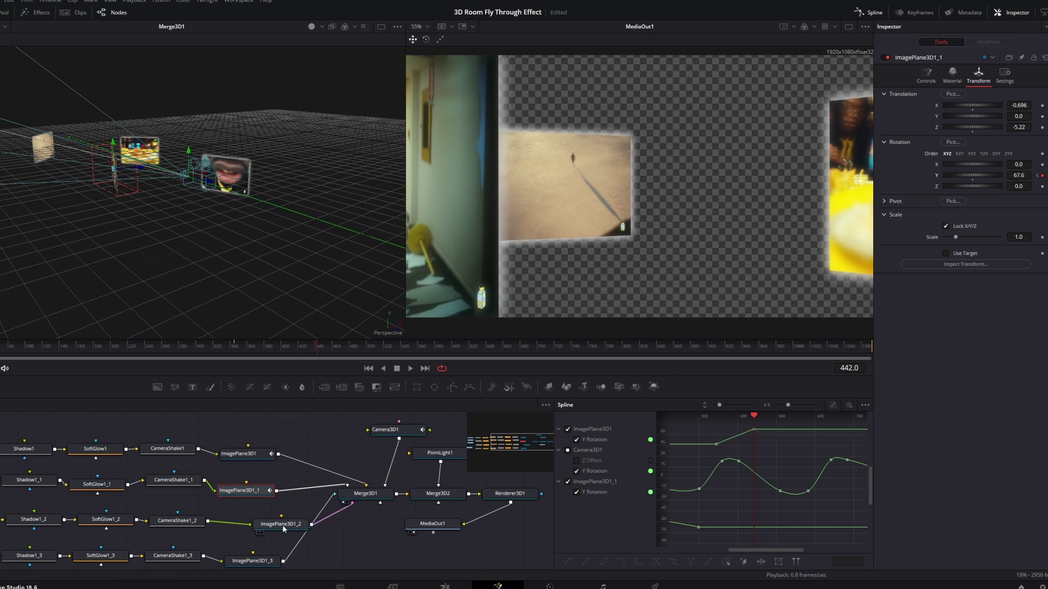
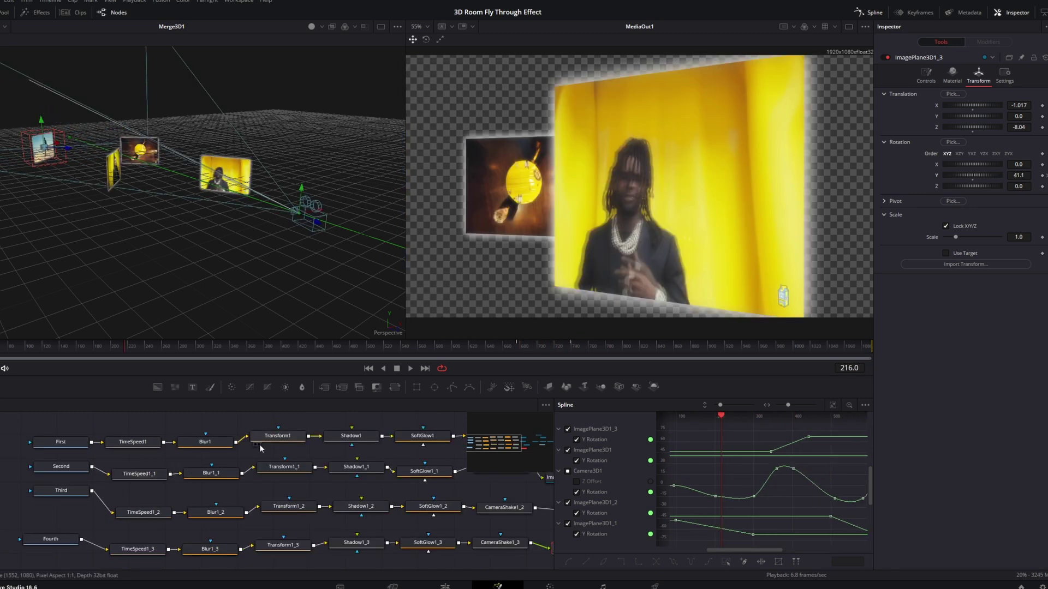
- Keyframe Blur1's blur size at 1.0 on frame 278 and raise it to 7.3 at frame 325
left_click(210, 445)
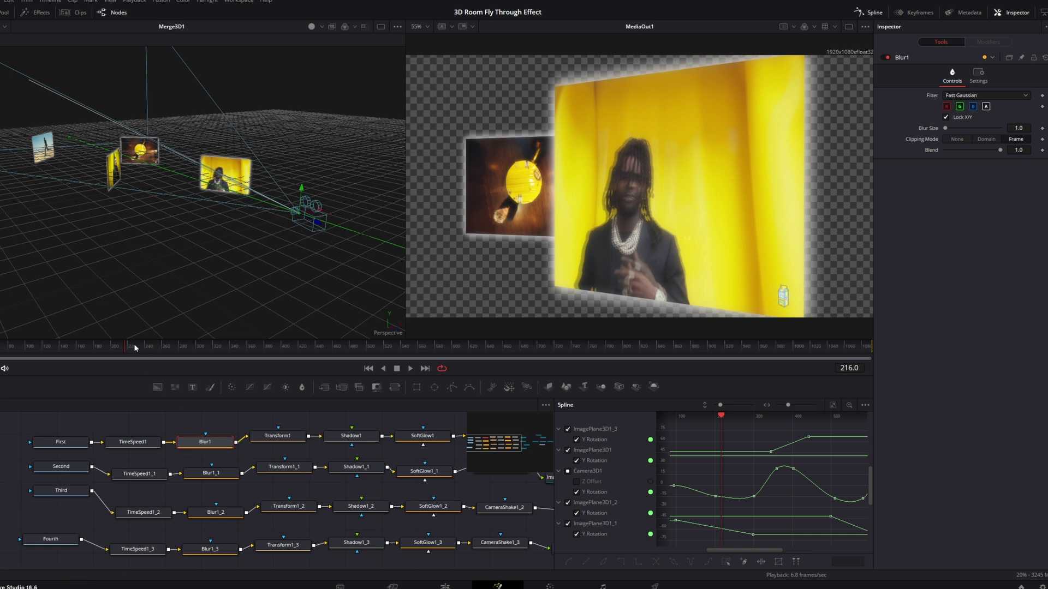
left_click_drag(133, 344, 180, 354)
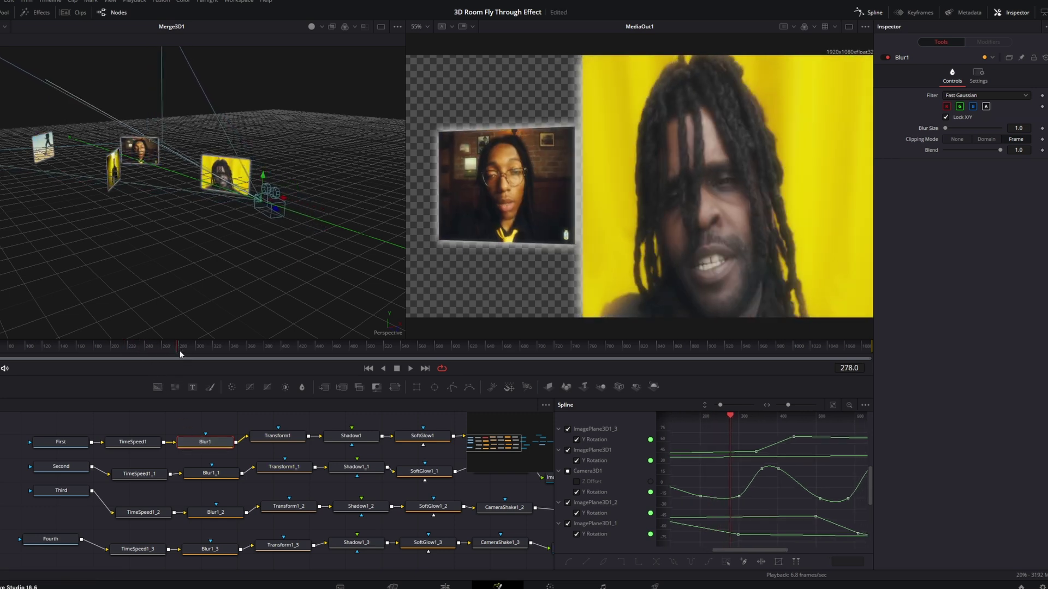
left_click(1042, 129)
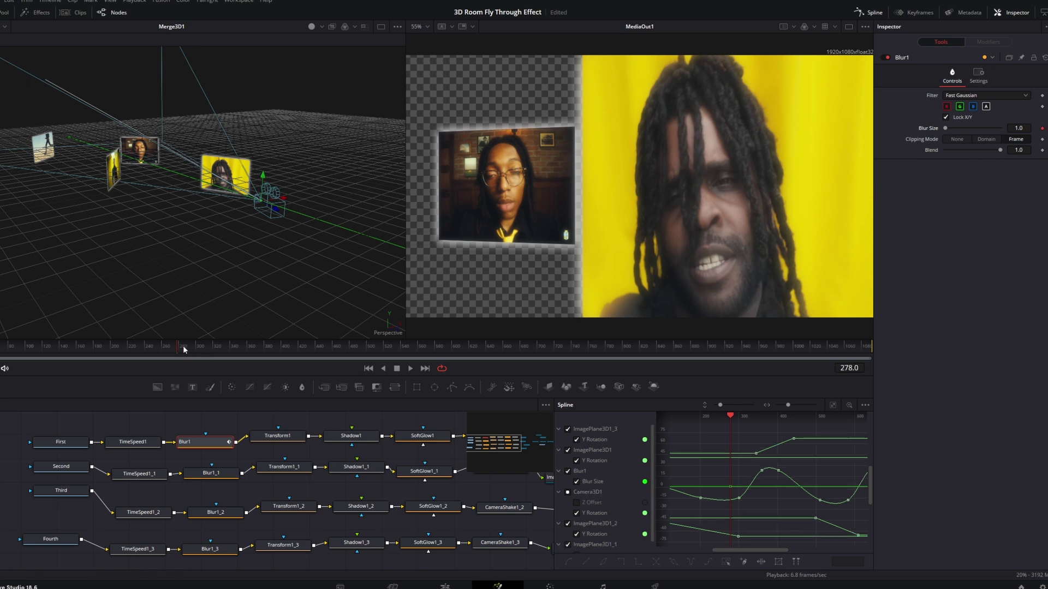
left_click_drag(191, 346, 218, 348)
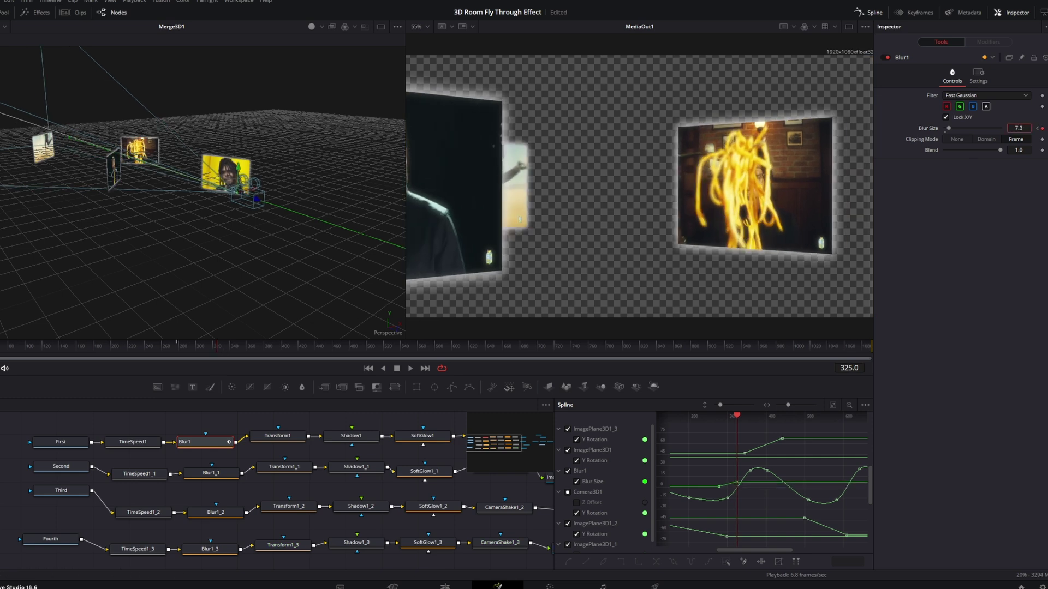
- Keyframe Blur1_1's blur size at 11.4 on frame 302 and fade it to 0.0 shortly after frame 327
mouse_move(186, 347)
left_mouse_down()
mouse_move(156, 347)
mouse_move(193, 349)
left_mouse_up()
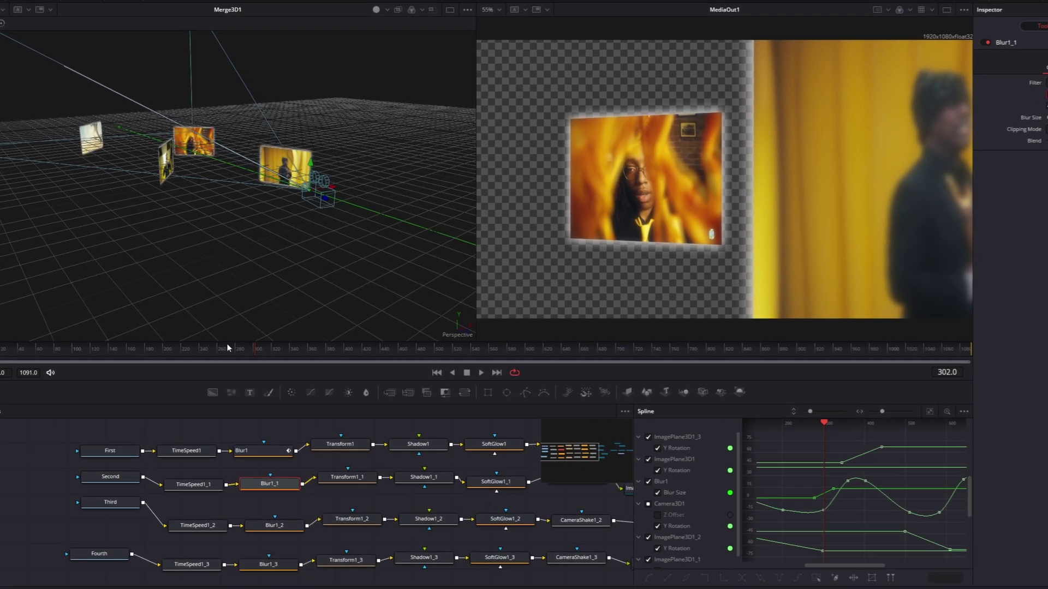
left_click_drag(172, 347, 1, 347)
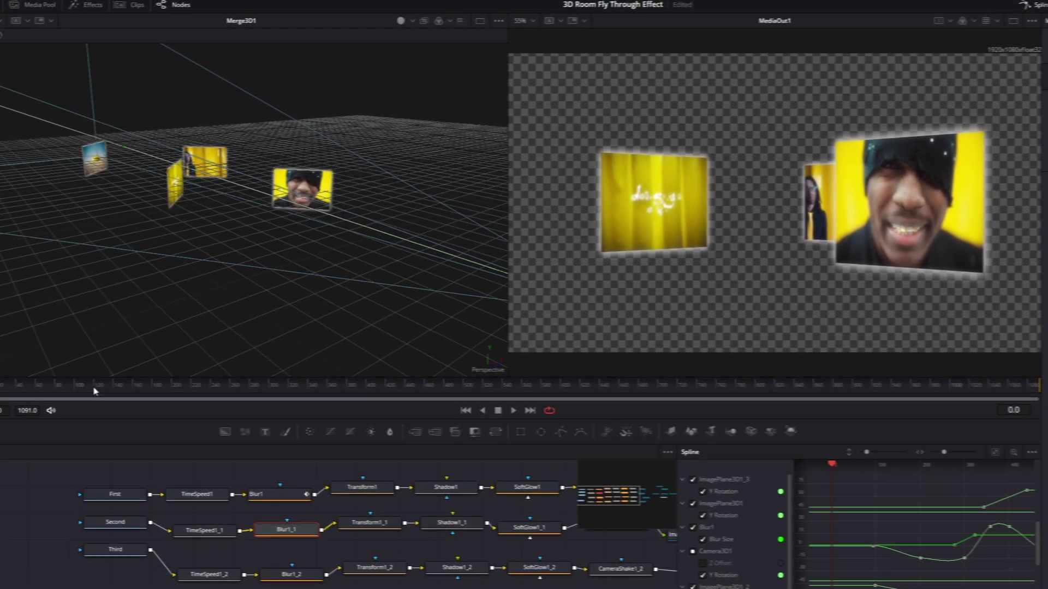
left_click_drag(93, 390, 293, 389)
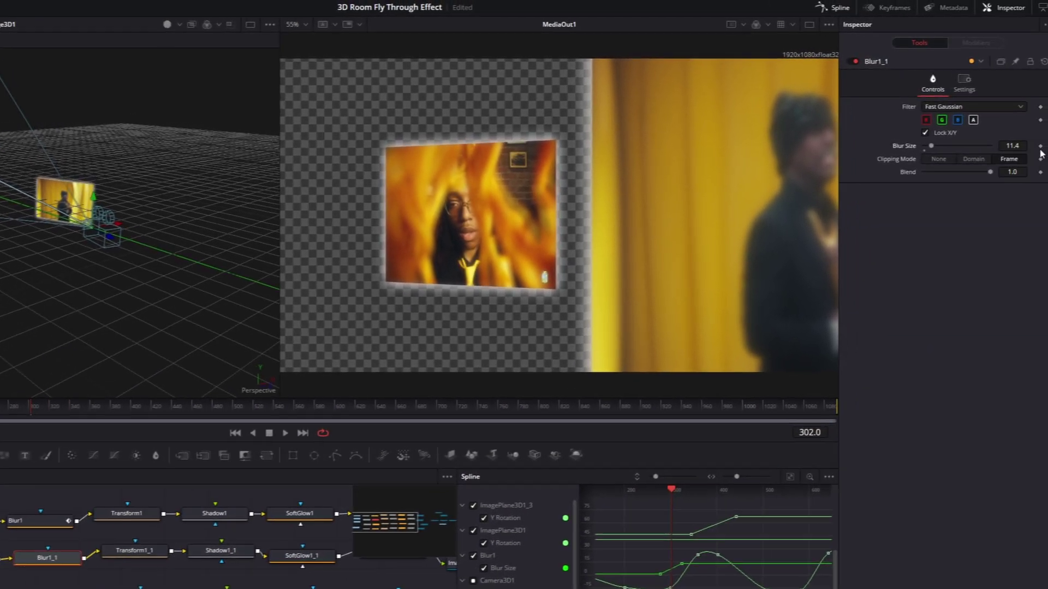
left_click(1040, 147)
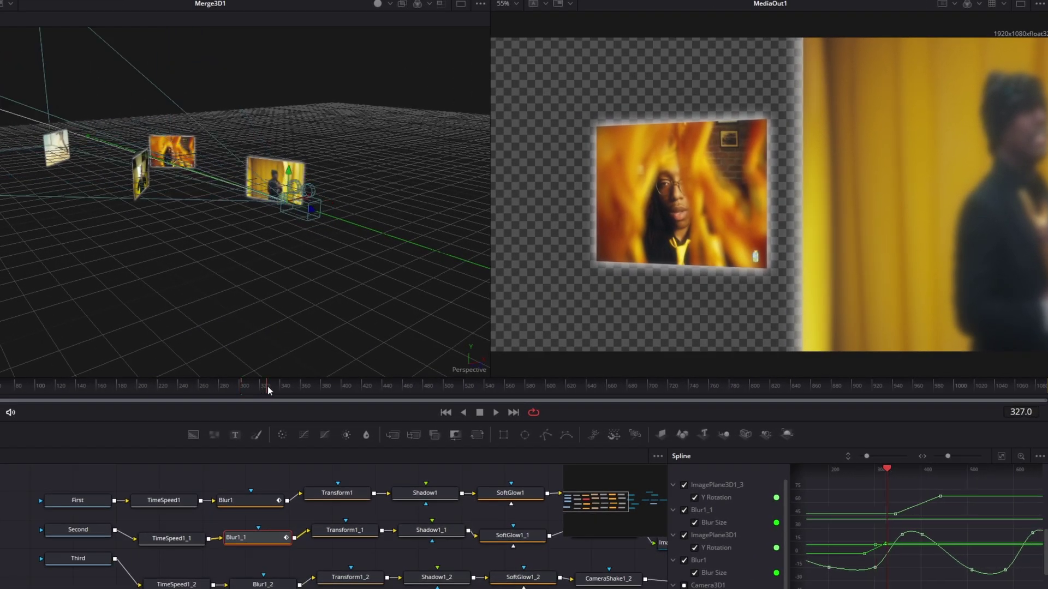
left_click_drag(267, 386, 283, 400)
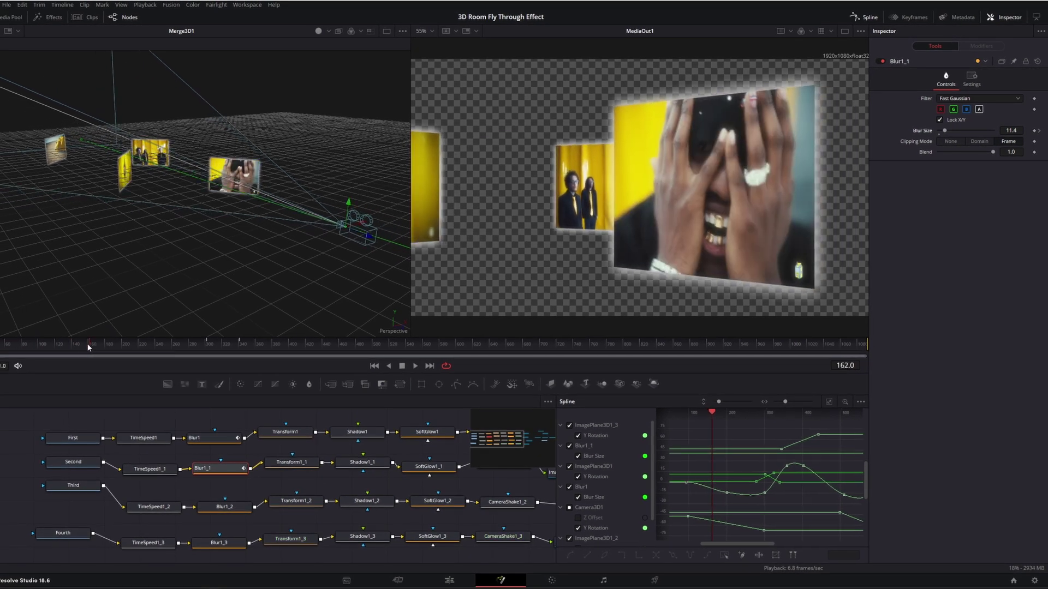
- Hold Blur1_1's blur size at 0.0 with a keyframe at frame 424 and raise it to 10.2 at frame 454
left_click_drag(90, 342, 310, 345)
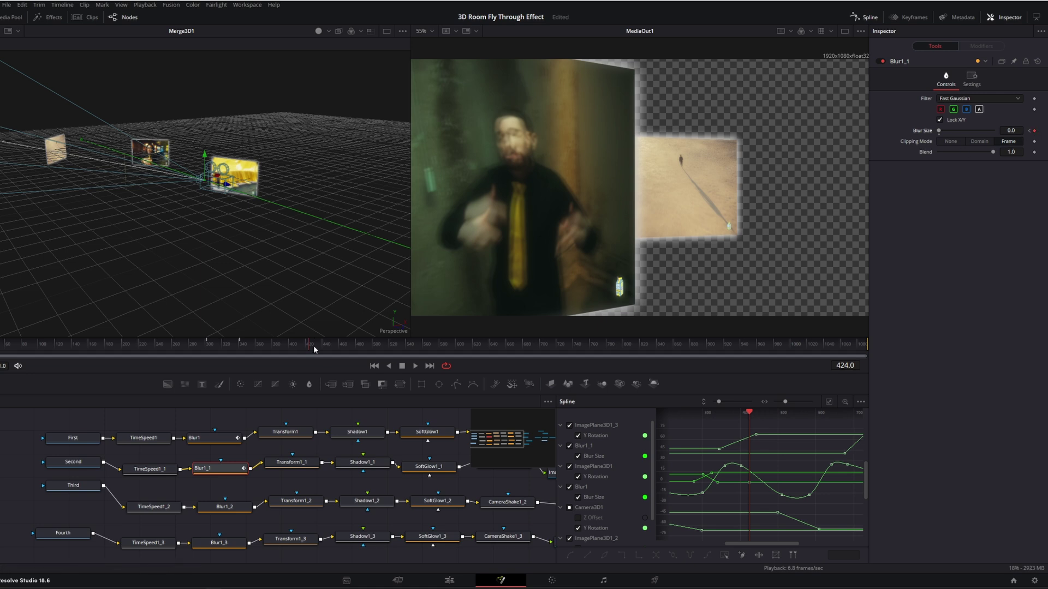
left_click_drag(313, 345, 334, 344)
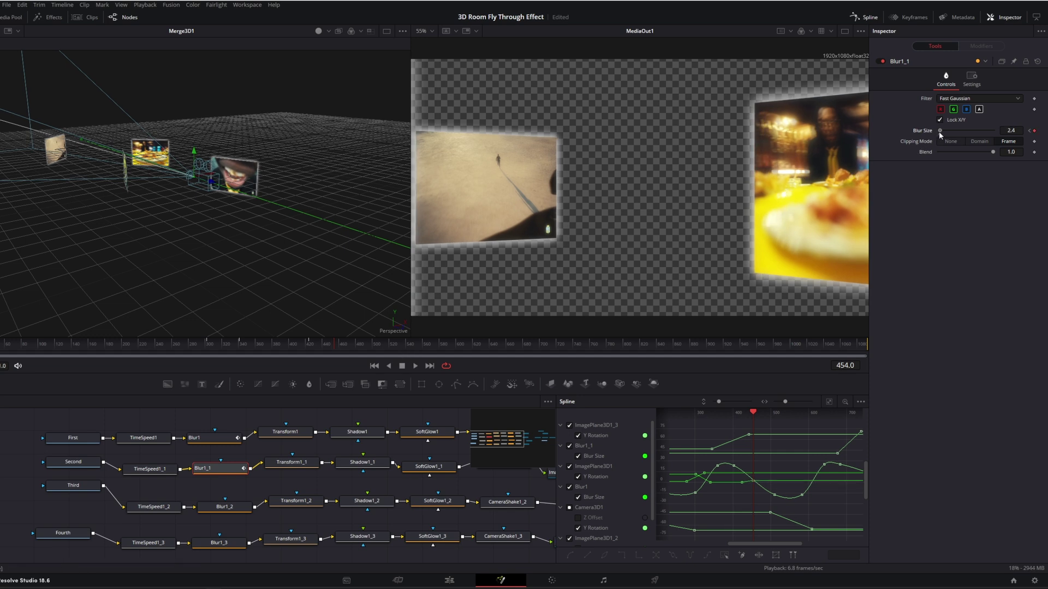
left_click(342, 346)
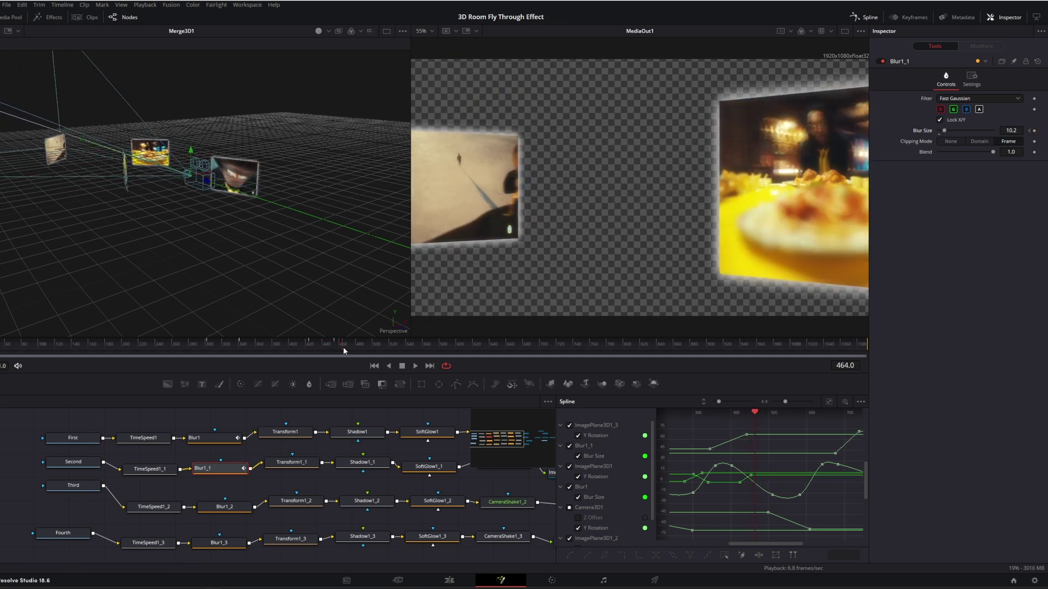
left_click_drag(342, 346, 352, 346)
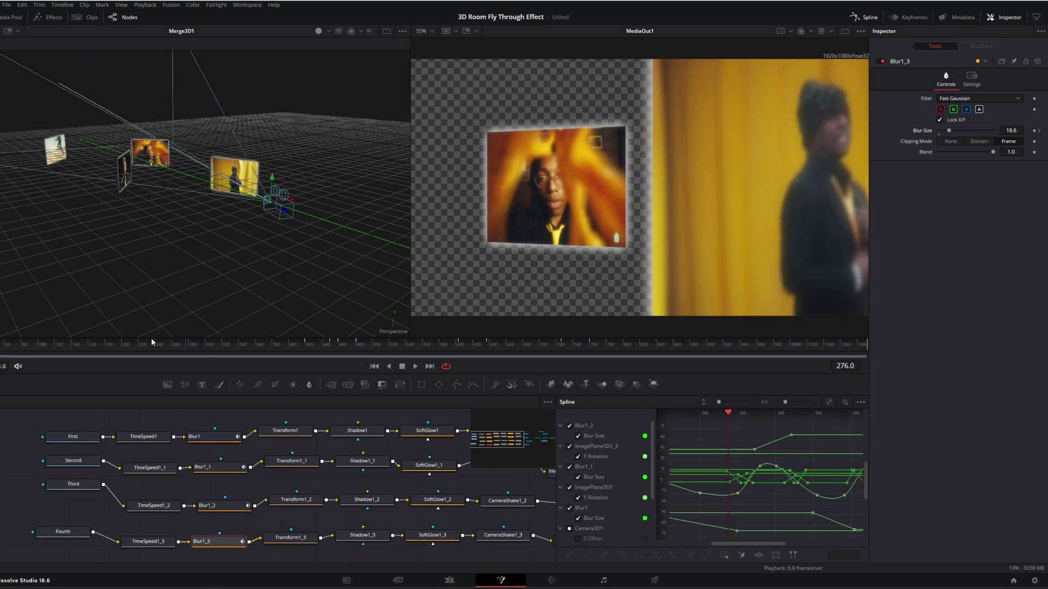
- Scrub from frame 276 towards frame 389 to check the blur transitions between the image planes
left_click_drag(152, 342, 281, 341)
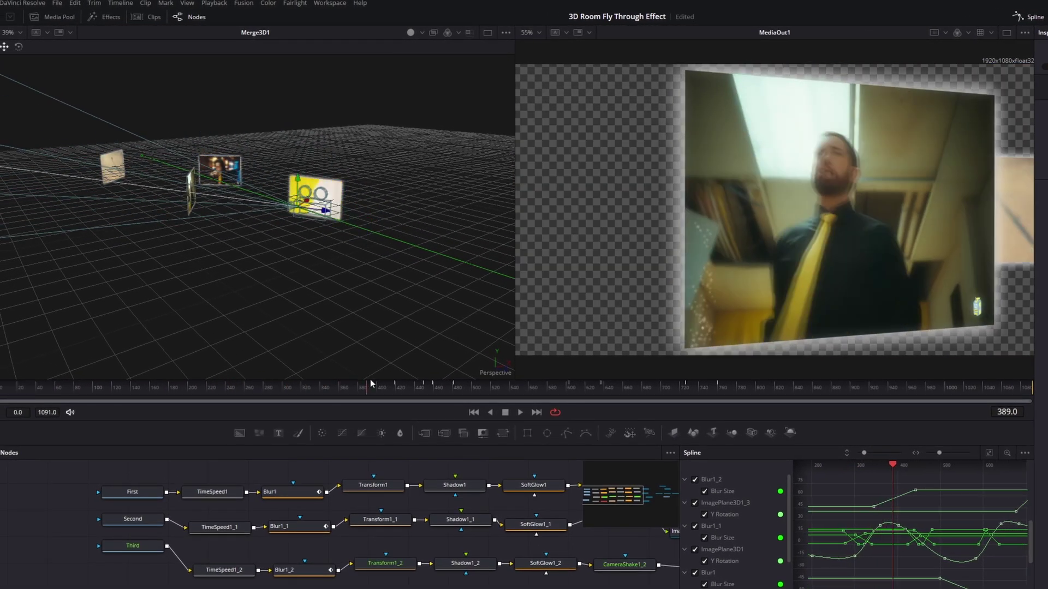
- Check the end of the animation, then select PointLight1 and display Merge3D2 in the 3D viewer
left_click_drag(371, 383, 733, 389)
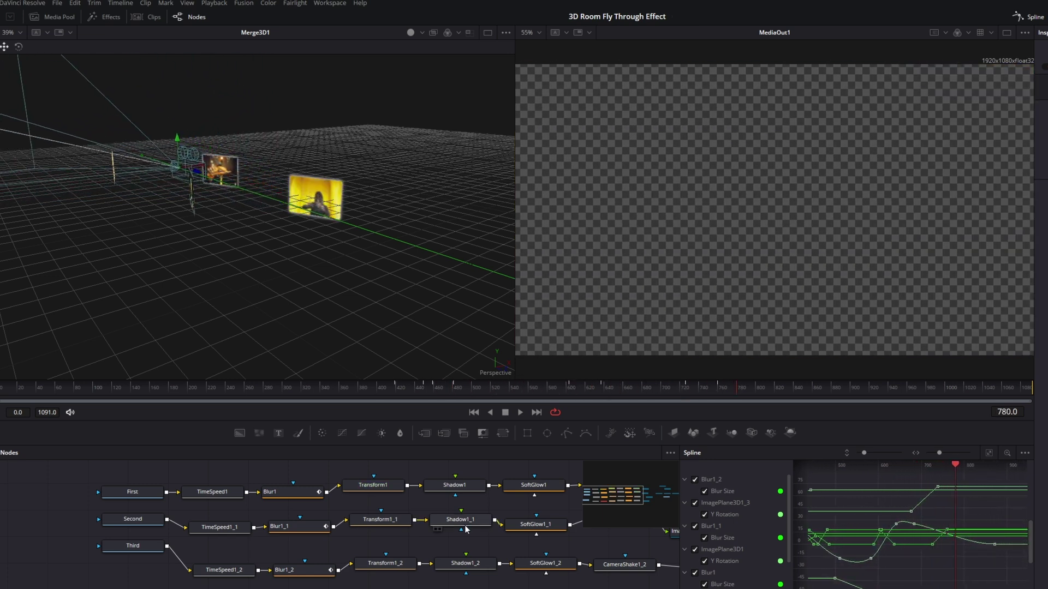
scroll(63, 537, "down", 3)
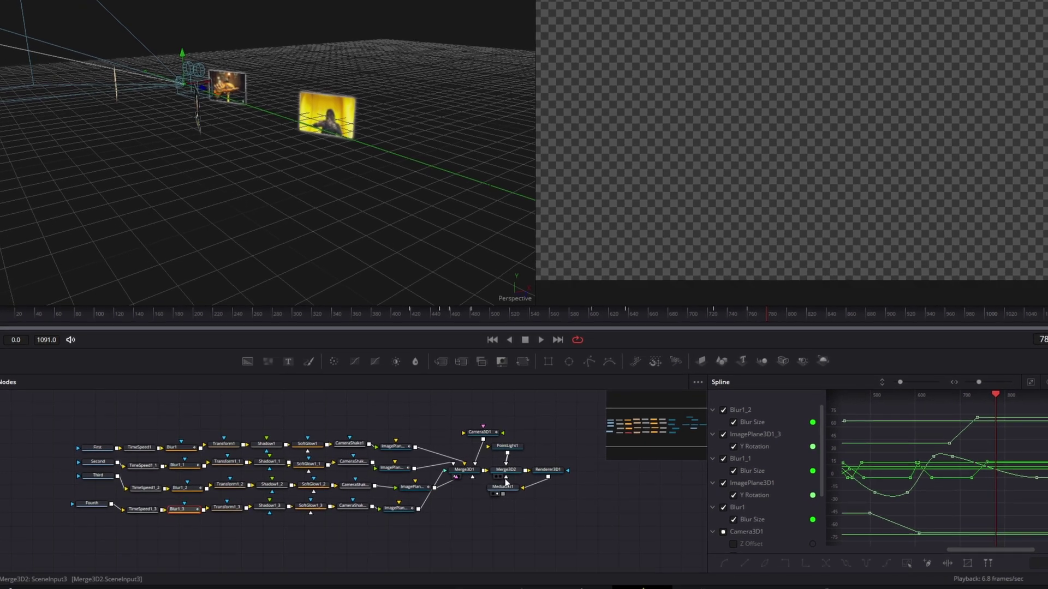
scroll(486, 547, "up", 3)
scroll(476, 417, "up", 3)
left_click(512, 456)
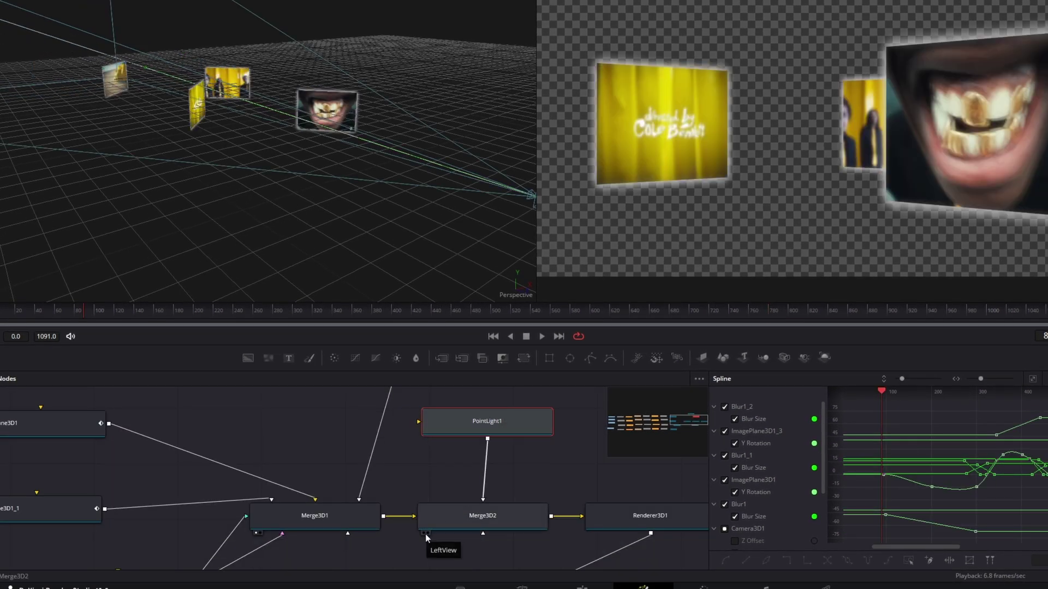
left_click(422, 535)
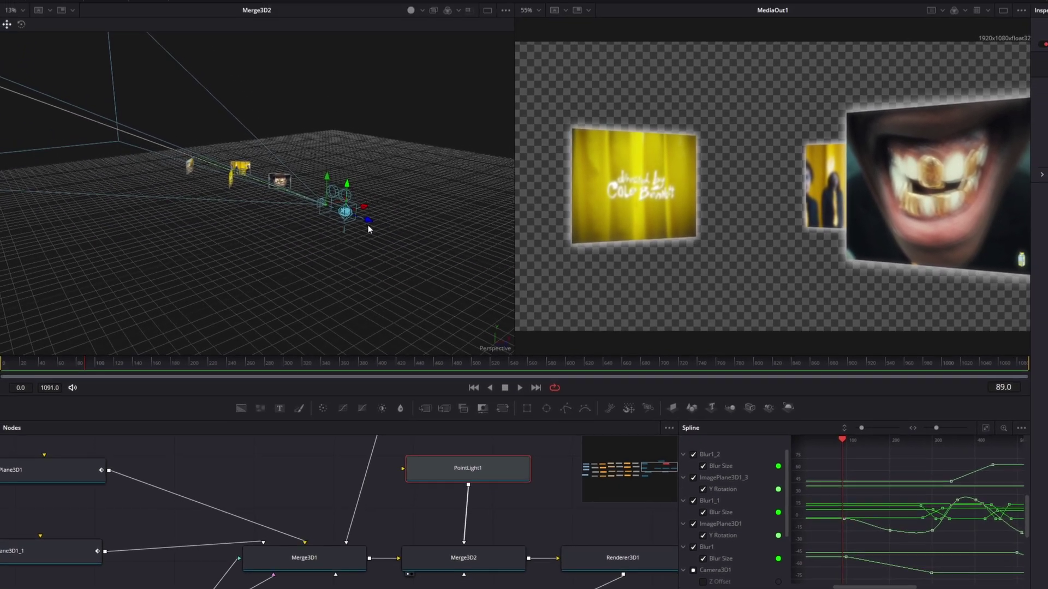
- Move PointLight1 away from the camera to just in front of the first image plane, at about Z -3.57
left_click_drag(367, 229, 328, 233)
scroll(303, 231, "up", 3)
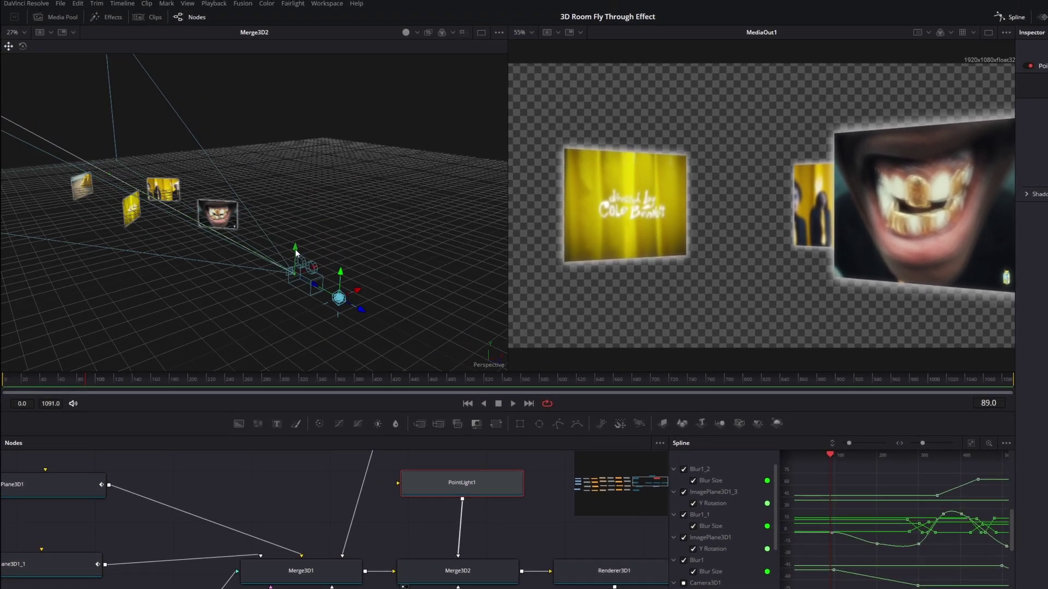
left_click_drag(347, 308, 196, 224)
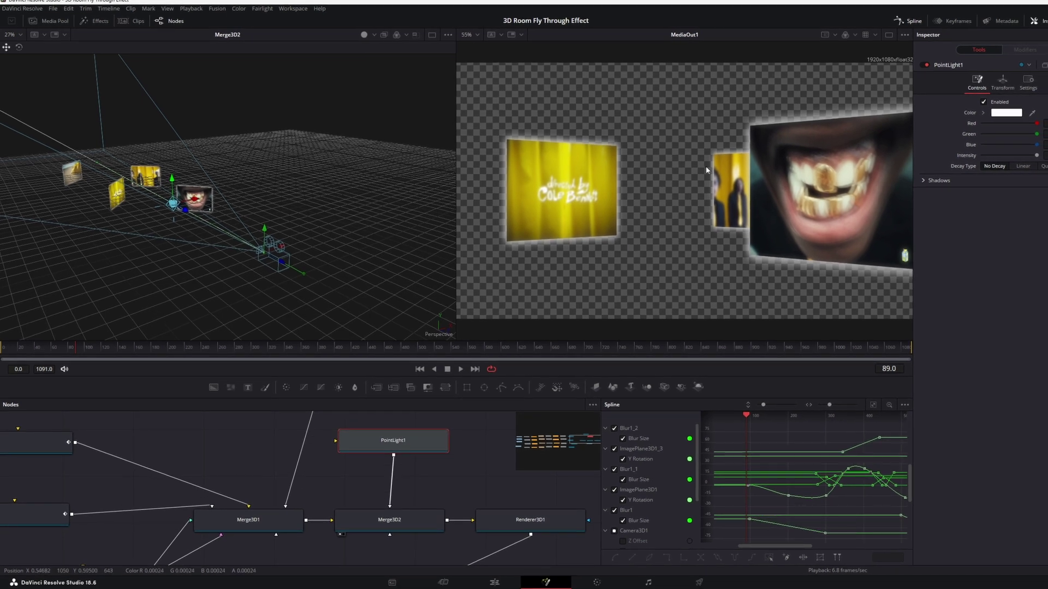
- Enable lighting and shadows in Renderer3D1's lighting options
left_click(516, 519)
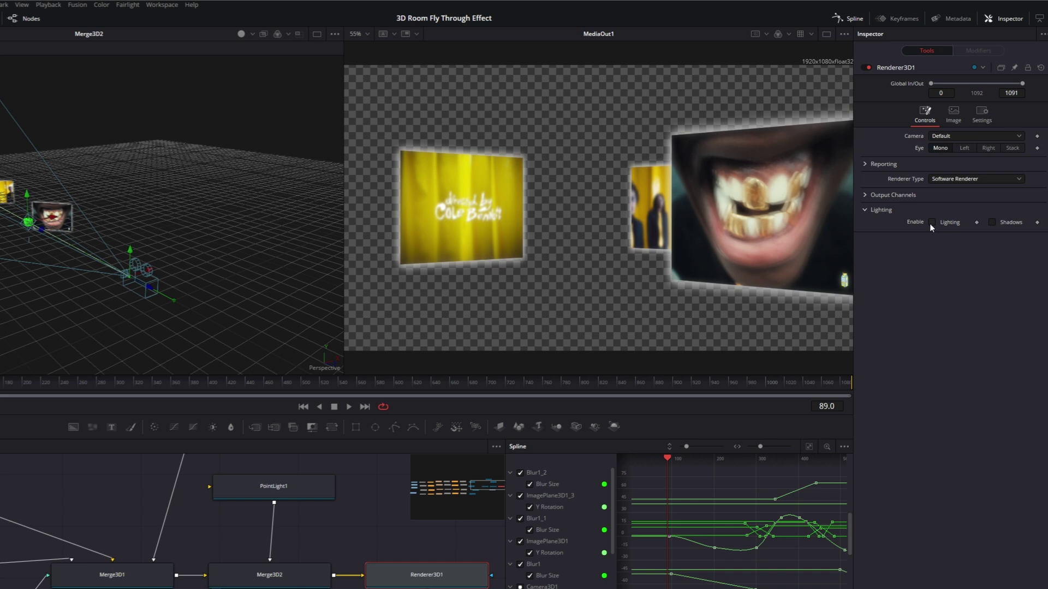
left_click(985, 203)
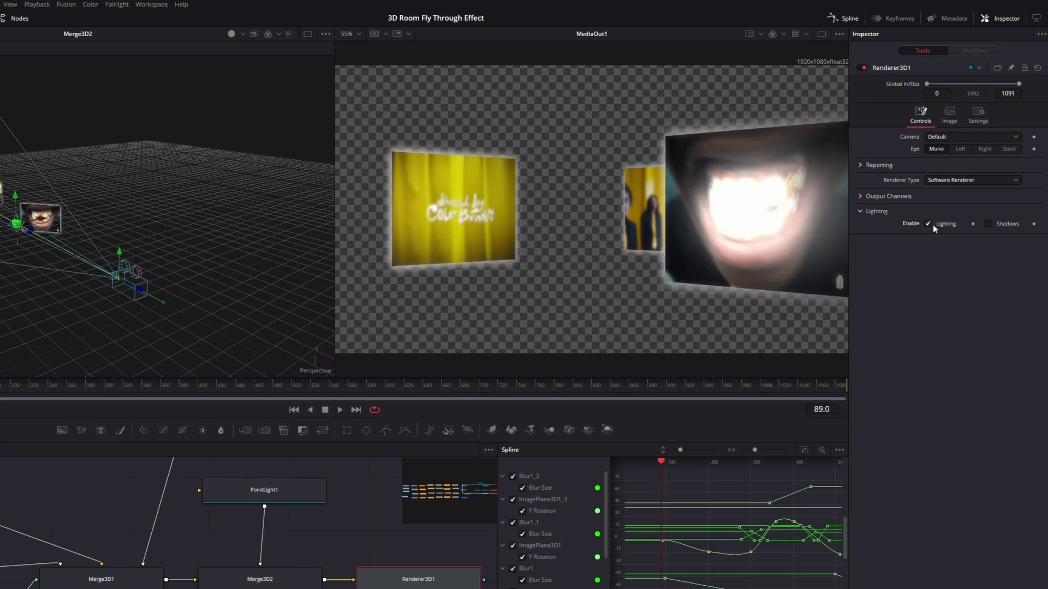
left_click(987, 224)
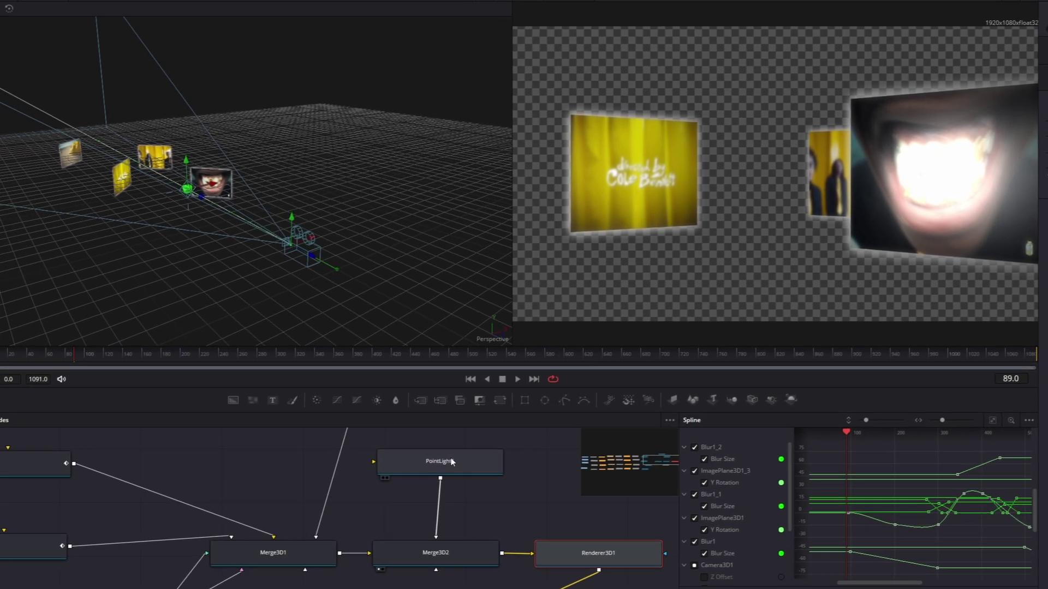
- At frame 0, set PointLight1's decay type to Linear with a decay rate of 0.5
left_click(451, 462)
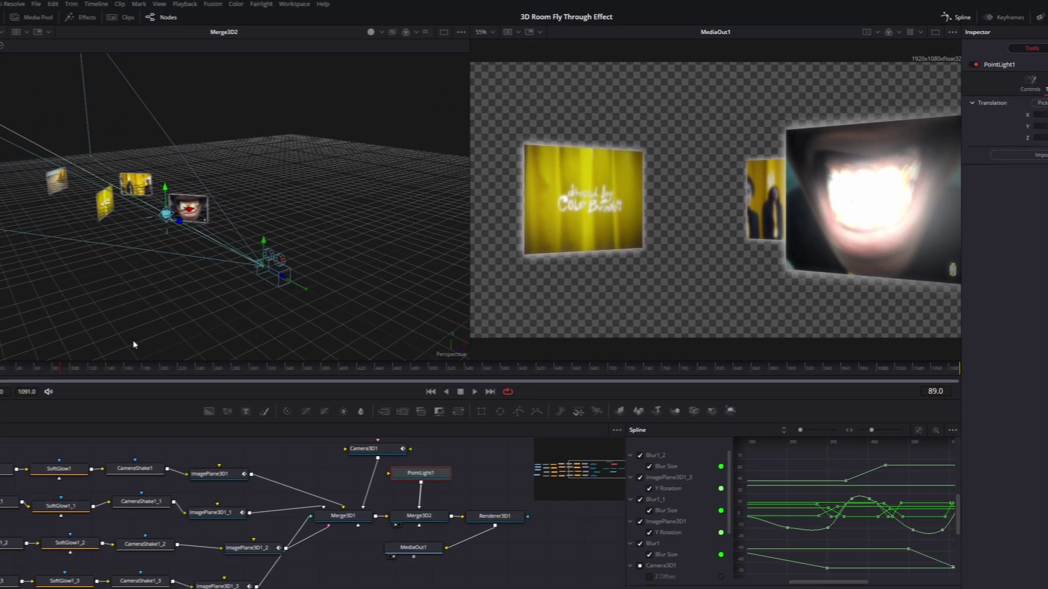
left_click_drag(74, 365, 0, 357)
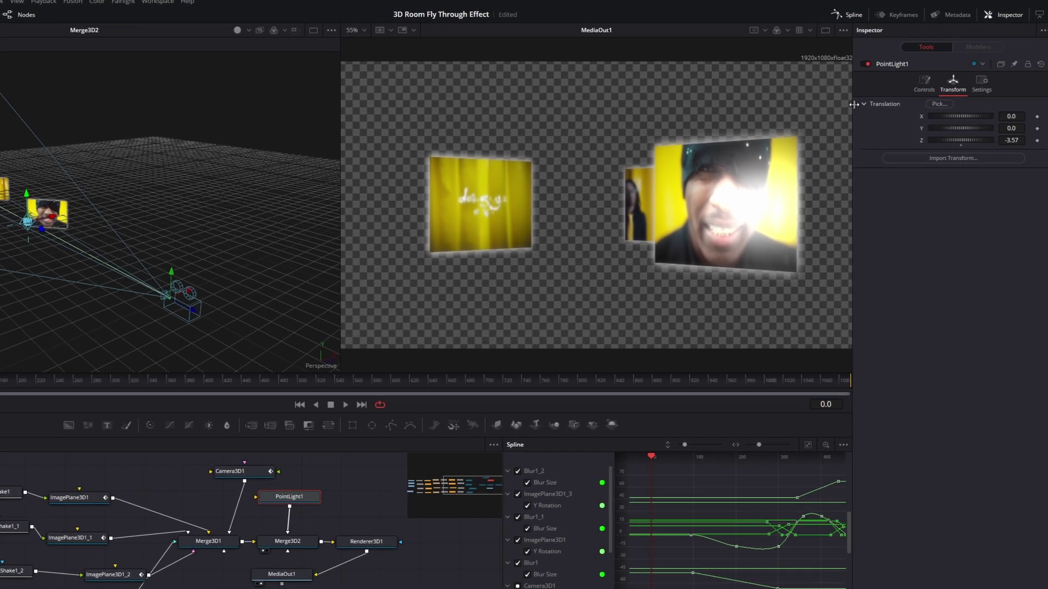
left_click(917, 87)
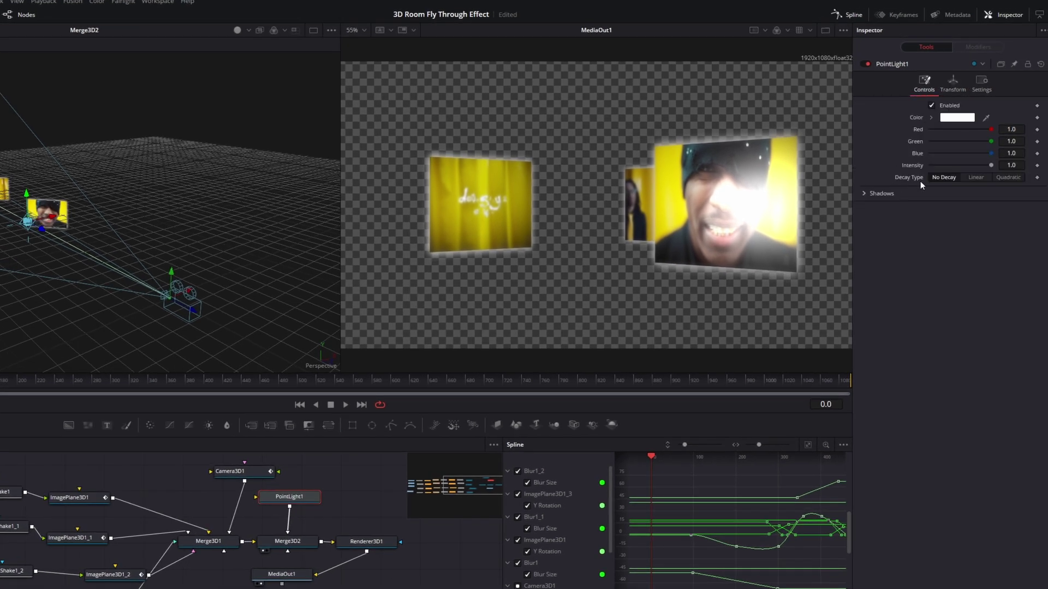
left_click(975, 177)
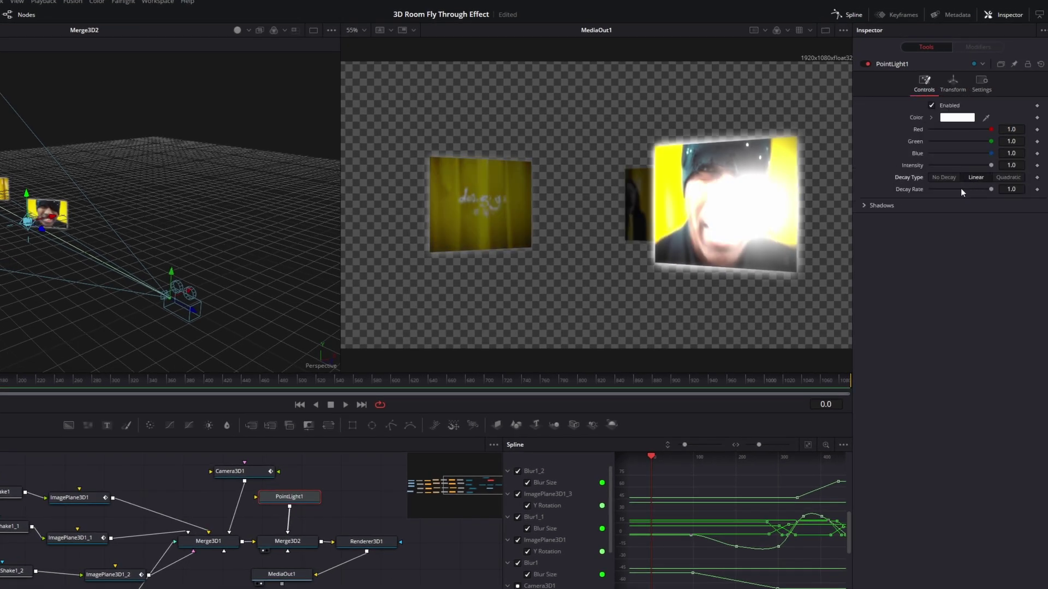
left_click(957, 188)
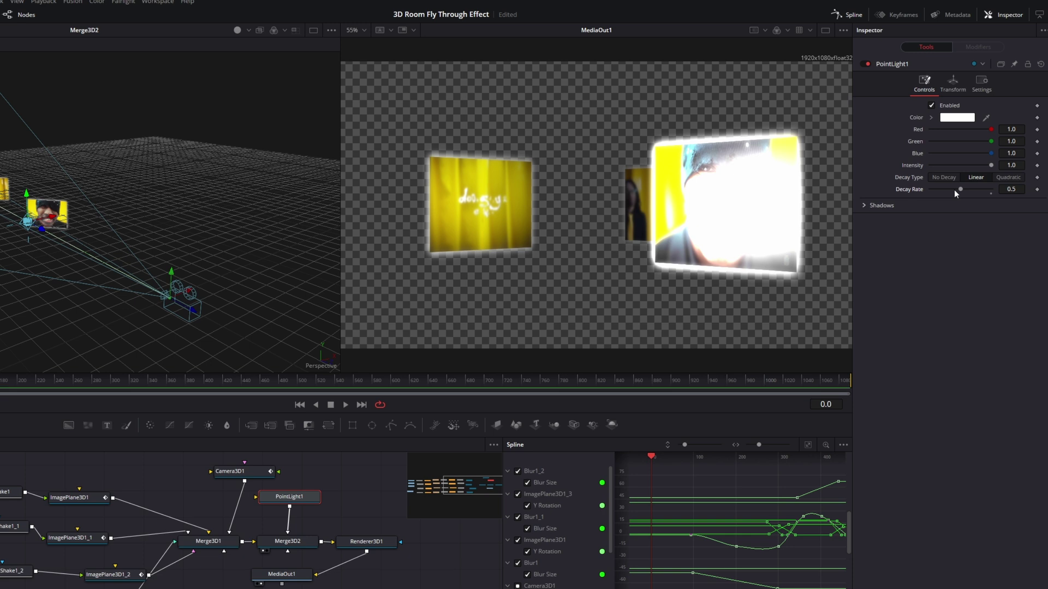
- Set PointLight1's Z translation to -2.4 and keyframe its position at frame 306
left_click(951, 91)
left_click_drag(955, 140, 976, 171)
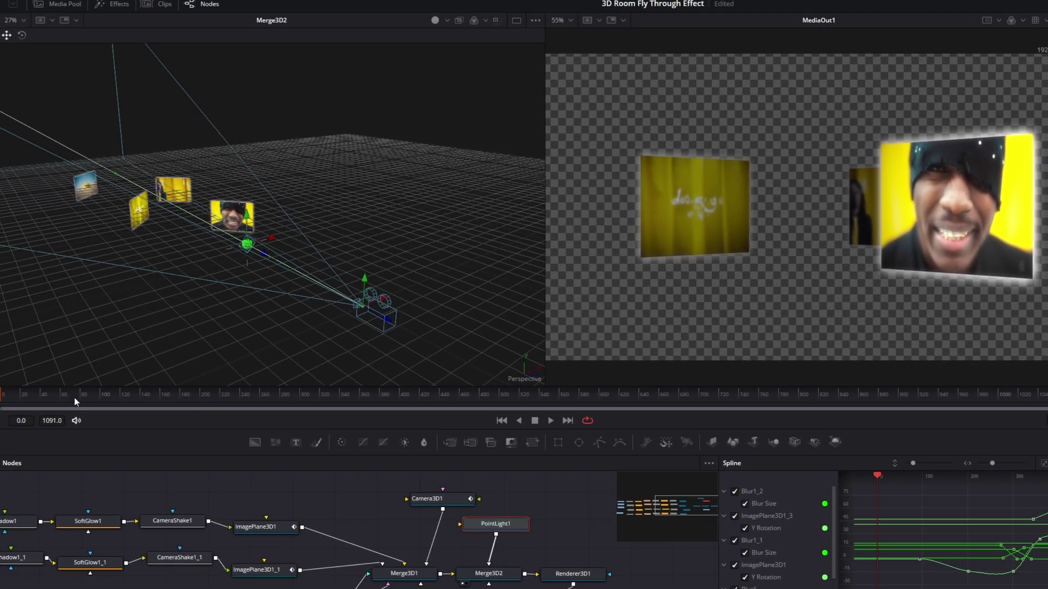
left_click_drag(74, 397, 303, 394)
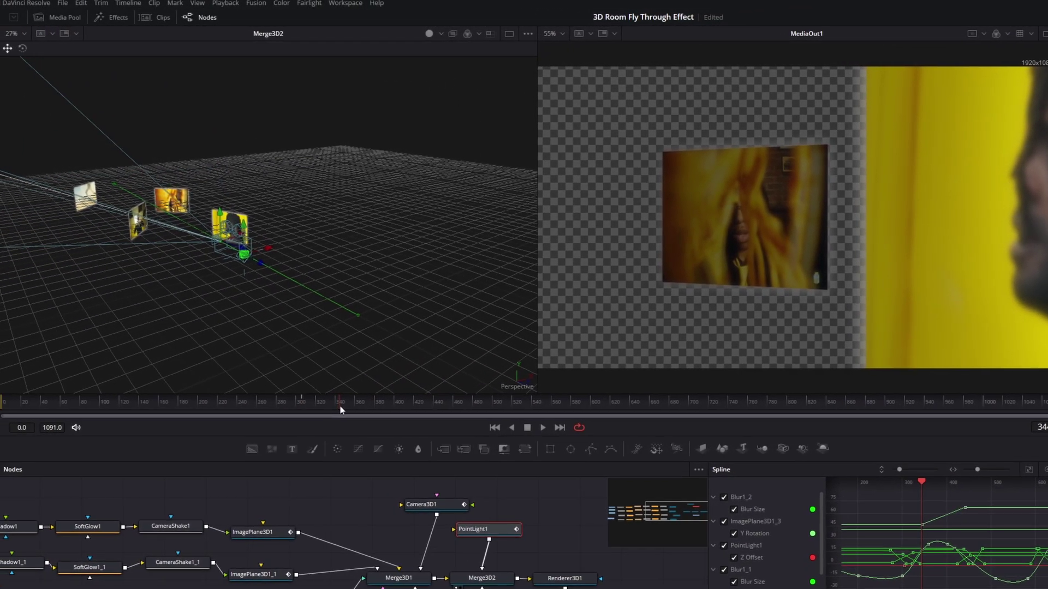
left_click_drag(34, 432, 29, 432)
left_click_drag(334, 405, 300, 406)
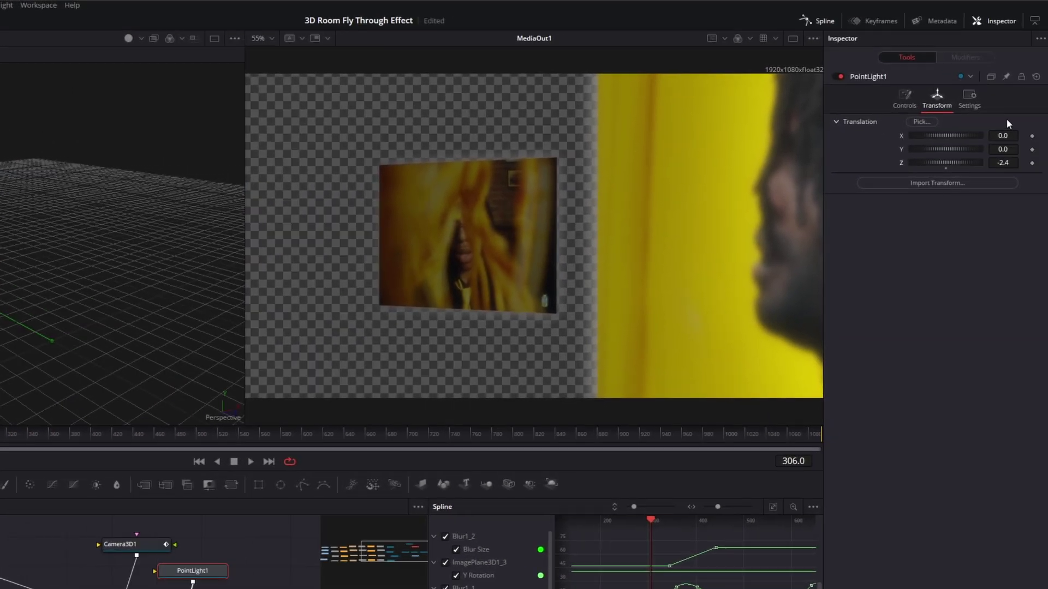
left_click(1032, 164)
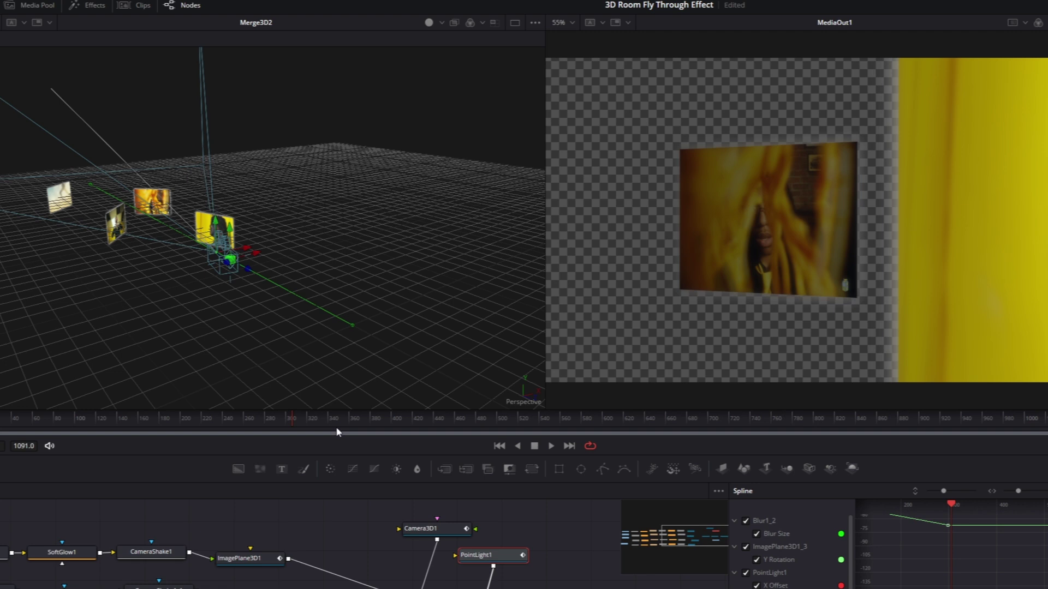
- Move PointLight1 to X -0.397 and Z -3.83 at frame 335, and hold that position with keyframes at frame 442
left_click(30, 438)
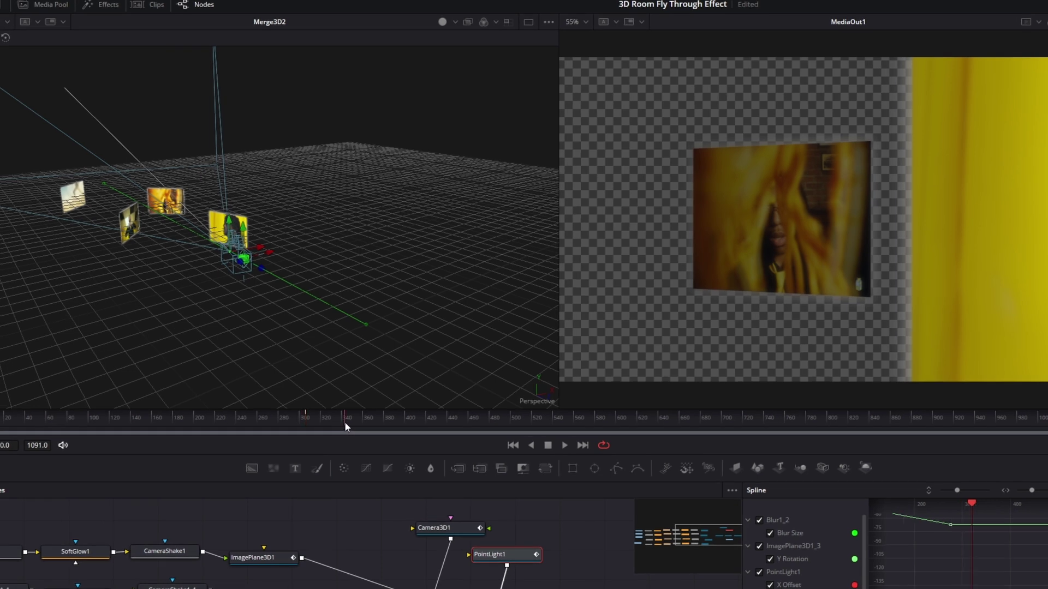
left_click(340, 422)
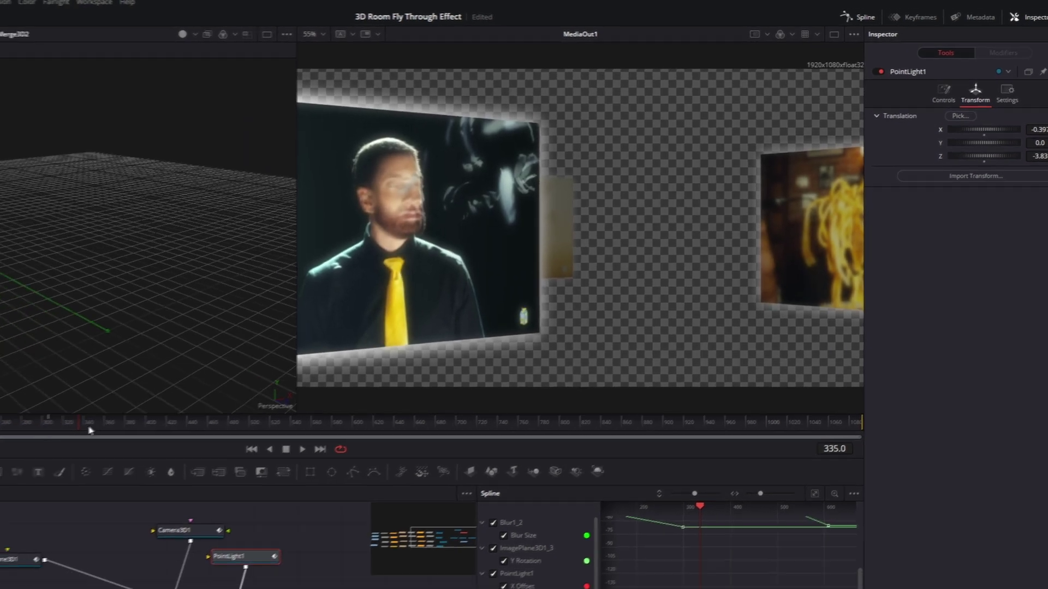
left_click_drag(305, 367, 396, 361)
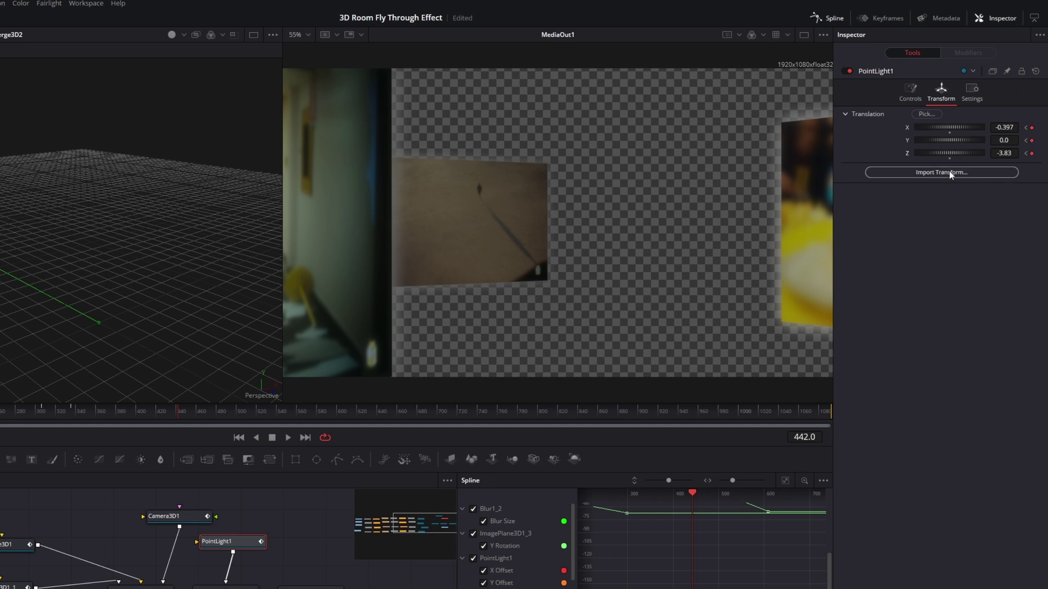
- At frame 482, move PointLight1 towards the next image plane, to X -0.092 and Z -4.47
left_click_drag(202, 412, 218, 411)
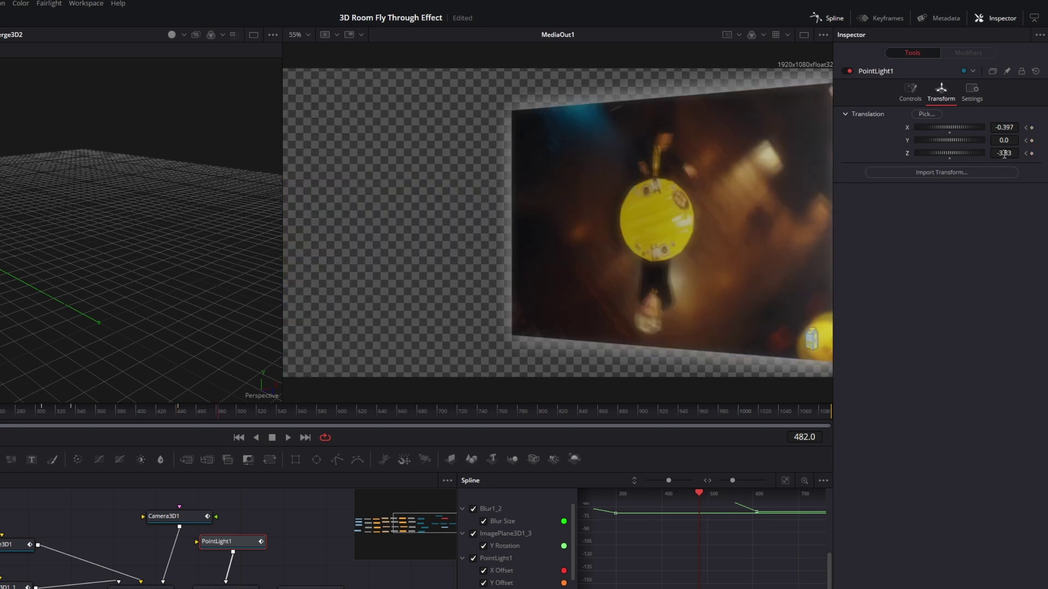
mouse_move(1003, 155)
left_mouse_down()
mouse_move(977, 155)
mouse_move(1003, 154)
left_mouse_up()
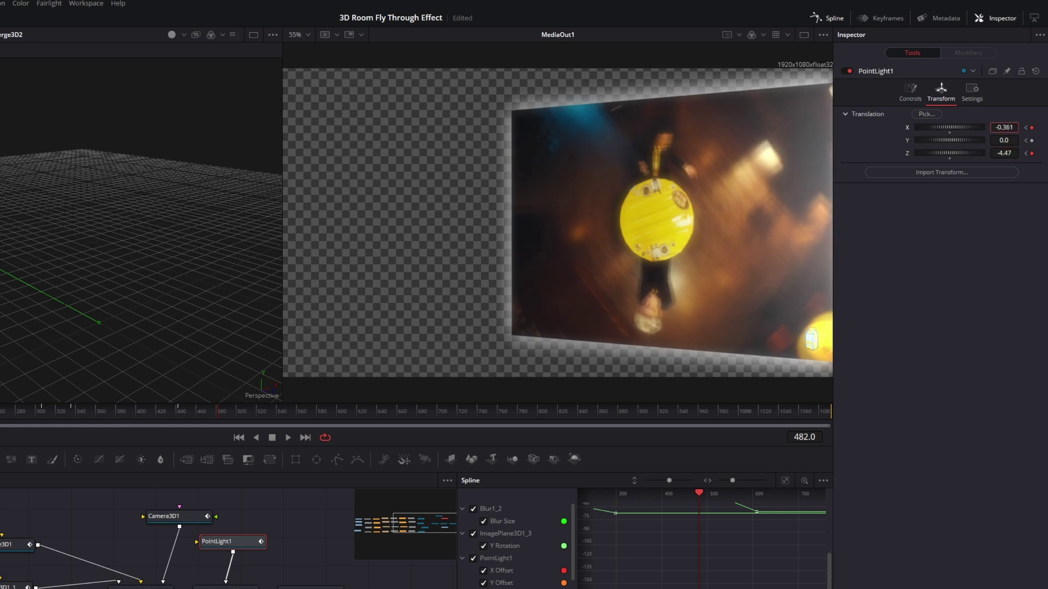
- Animate PointLight1 to X -0.181 and Z -5.61 for the last image plane, and hold that position with keyframes at frame 732
left_click_drag(225, 411, 277, 411)
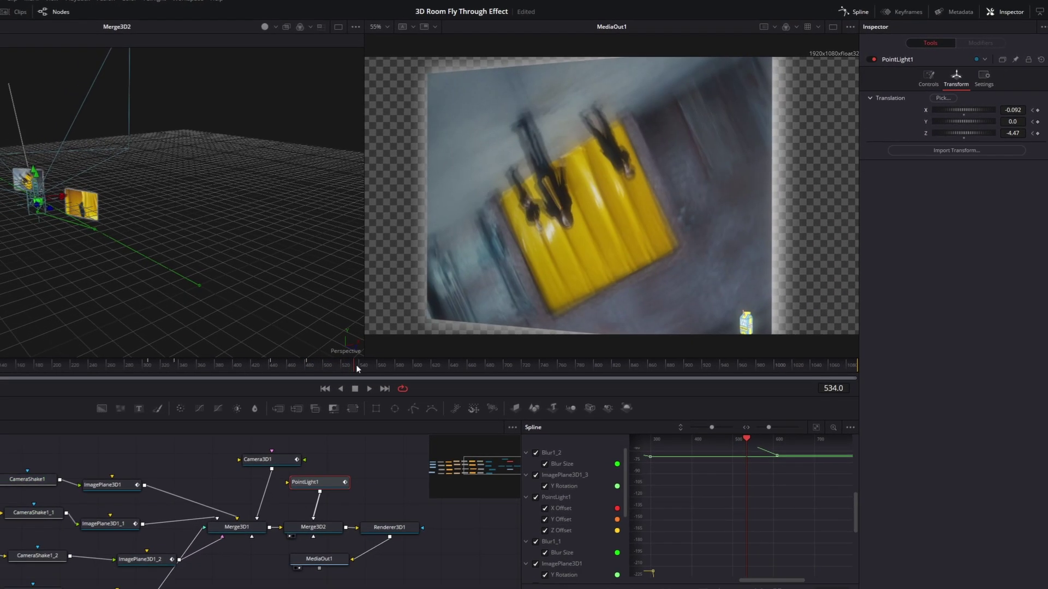
left_click_drag(356, 365, 446, 364)
left_click_drag(1016, 124, 1010, 102)
left_click_drag(475, 347, 564, 345)
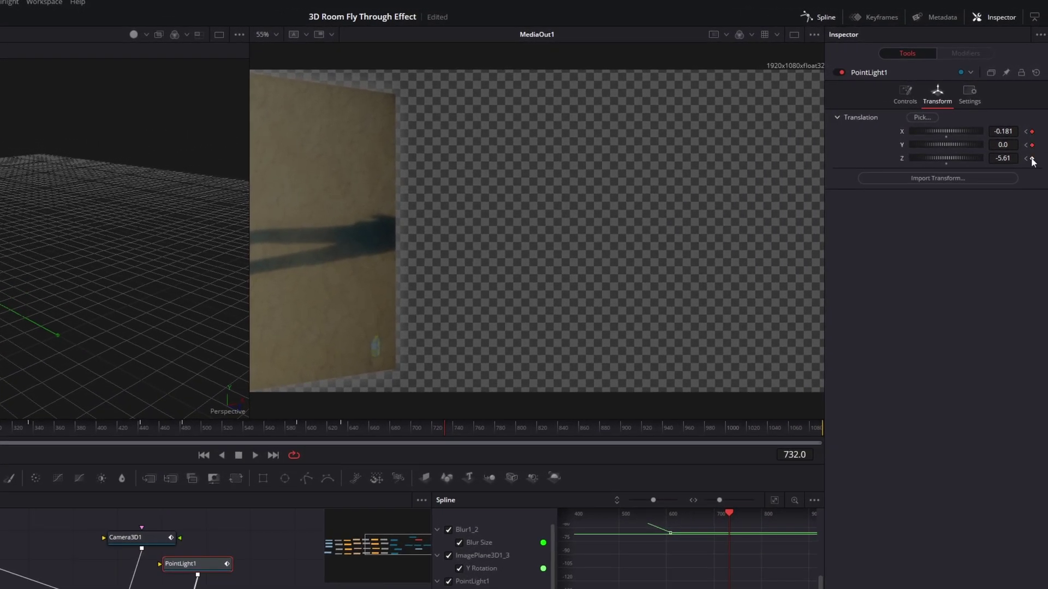
left_click_drag(480, 427, 508, 427)
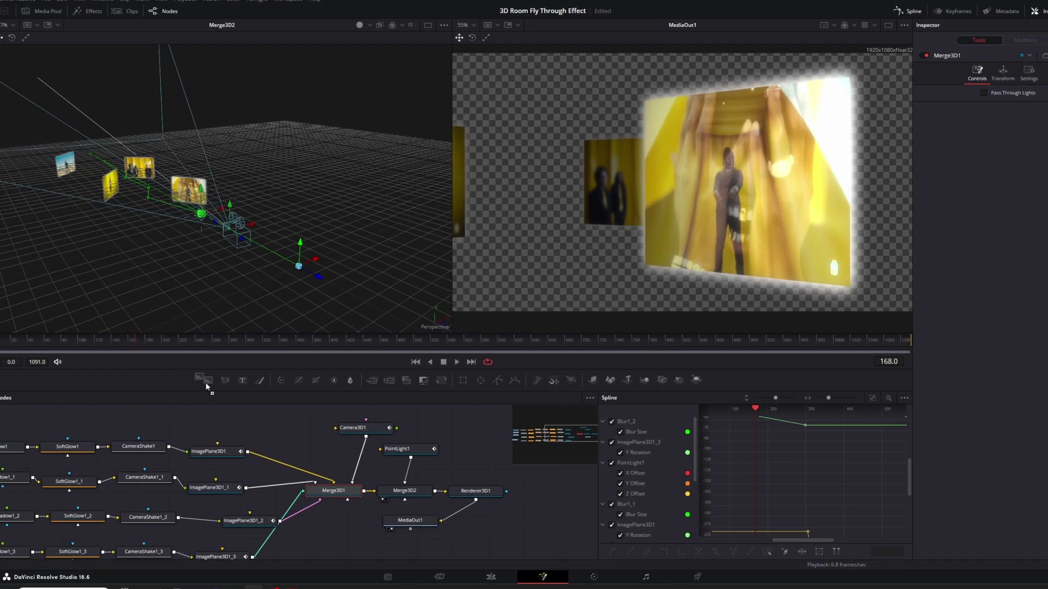
- Add a Background node with an Image Plane 3D after it, and connect the new plane to Merge3D1
left_click_drag(205, 382, 291, 424)
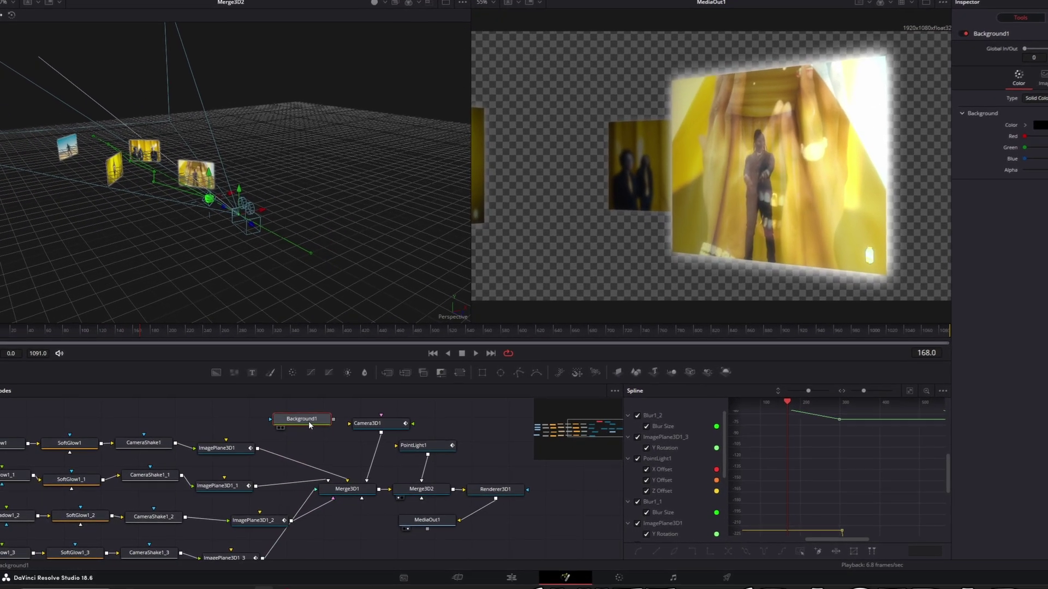
key("shift+space")
type("Point Light")
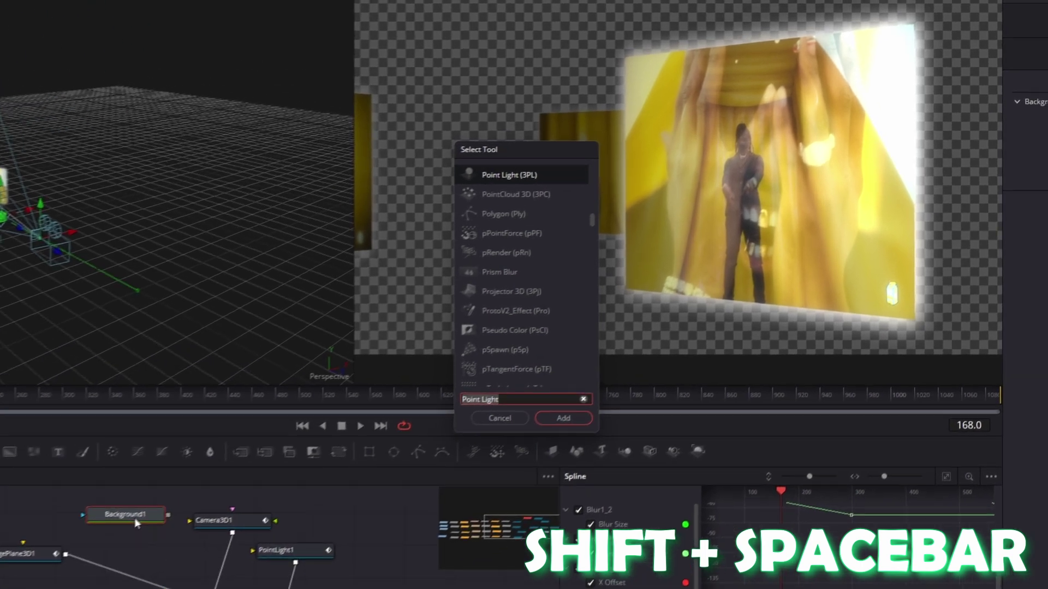
type("imagepl")
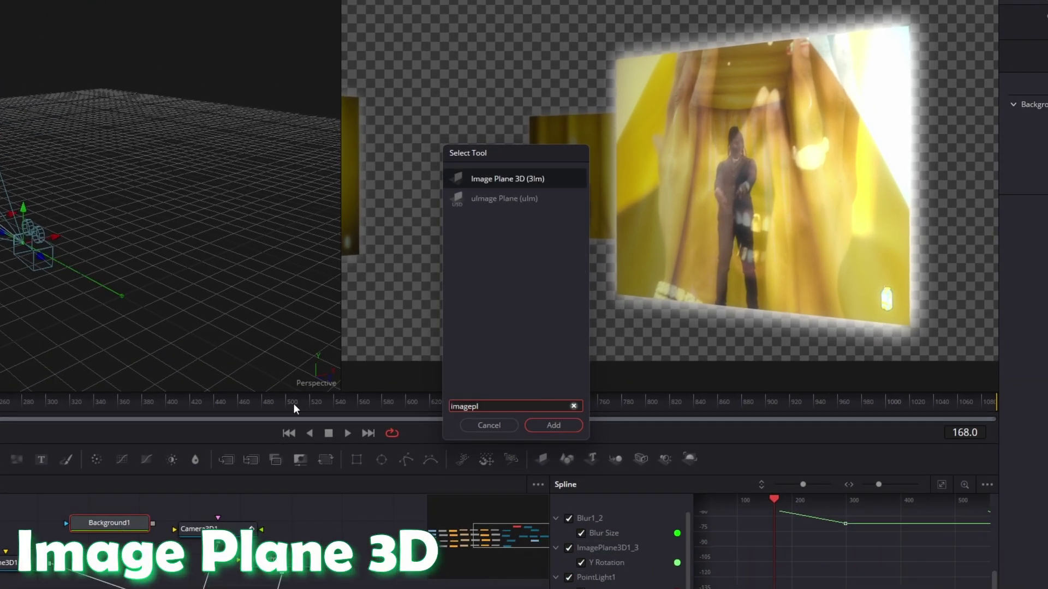
left_click(486, 179)
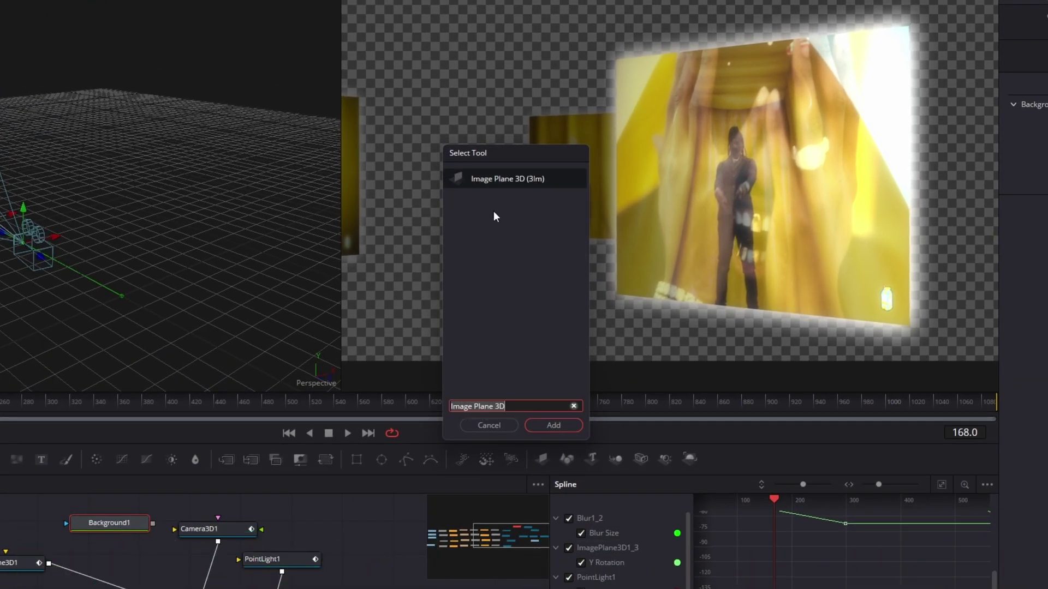
left_click(543, 427)
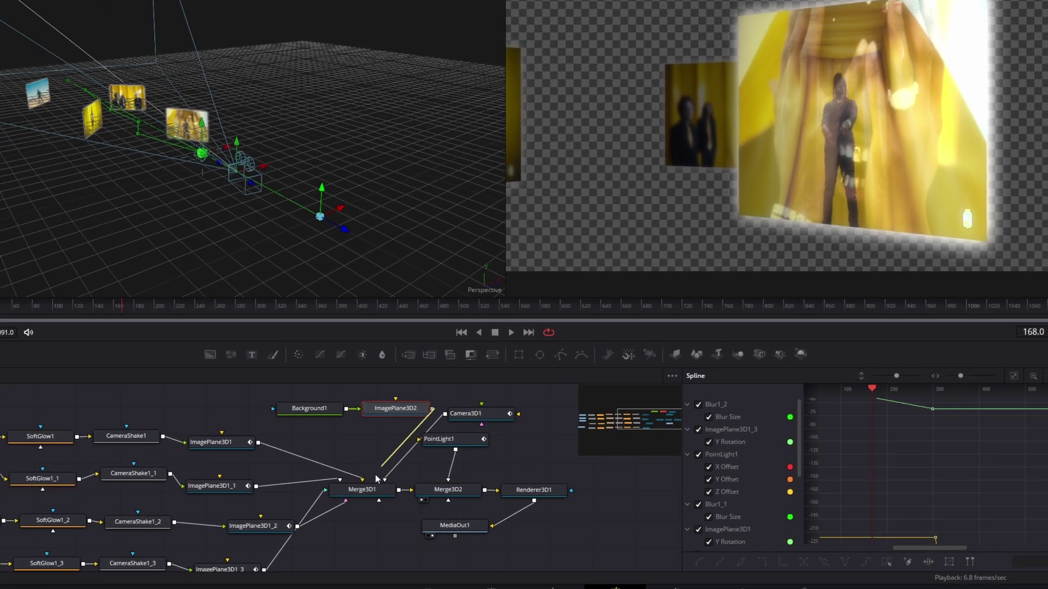
left_click_drag(375, 474, 371, 495)
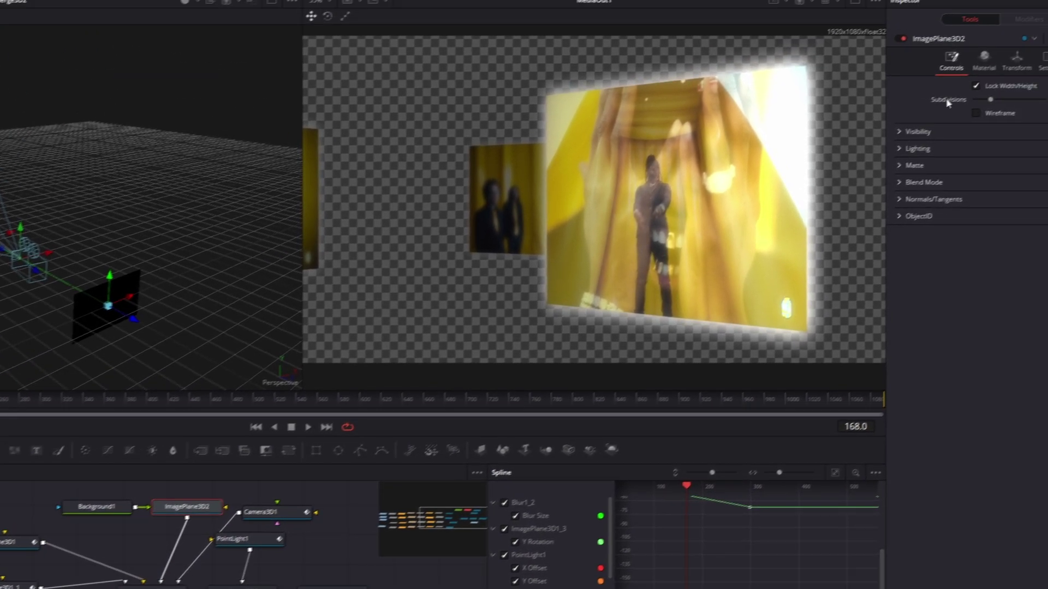
- Scale ImagePlane3D2 to 20.0 and push it back along Z to about -13, behind the clip planes
left_click(1010, 66)
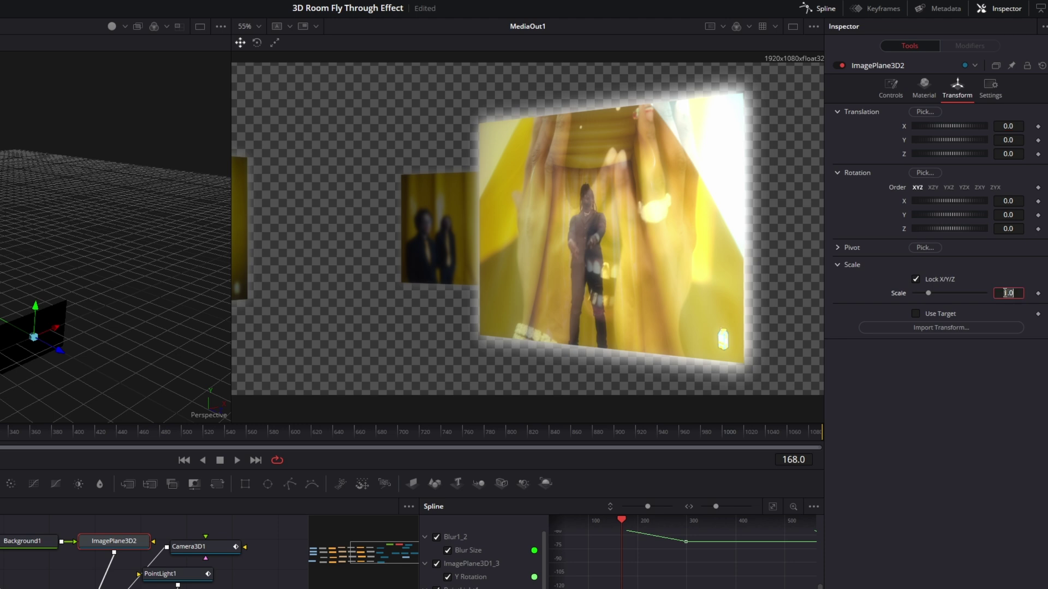
key("Return")
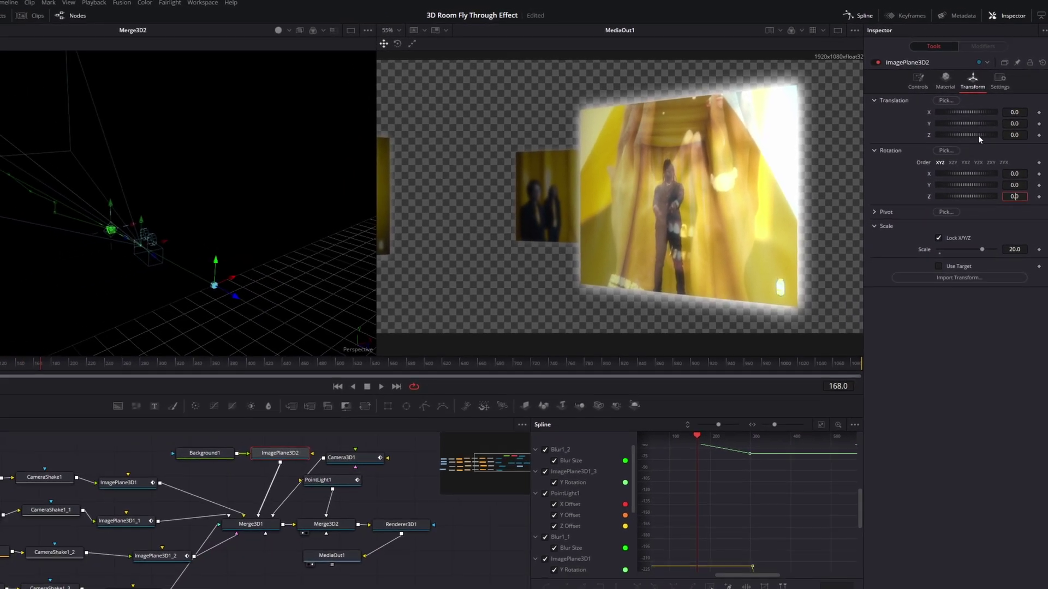
left_click_drag(964, 154, 932, 136)
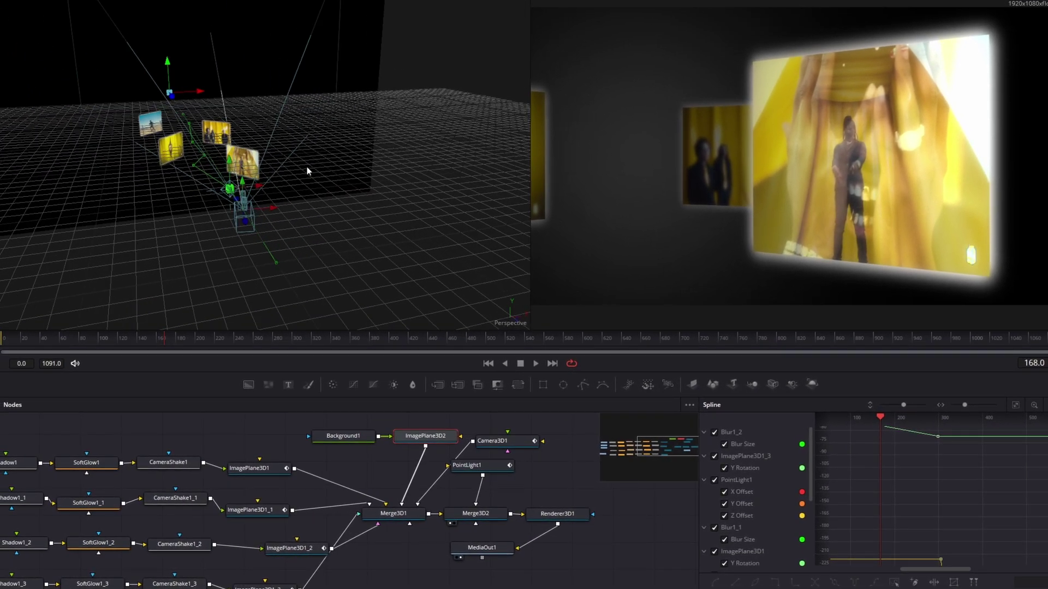
left_click_drag(307, 167, 214, 171)
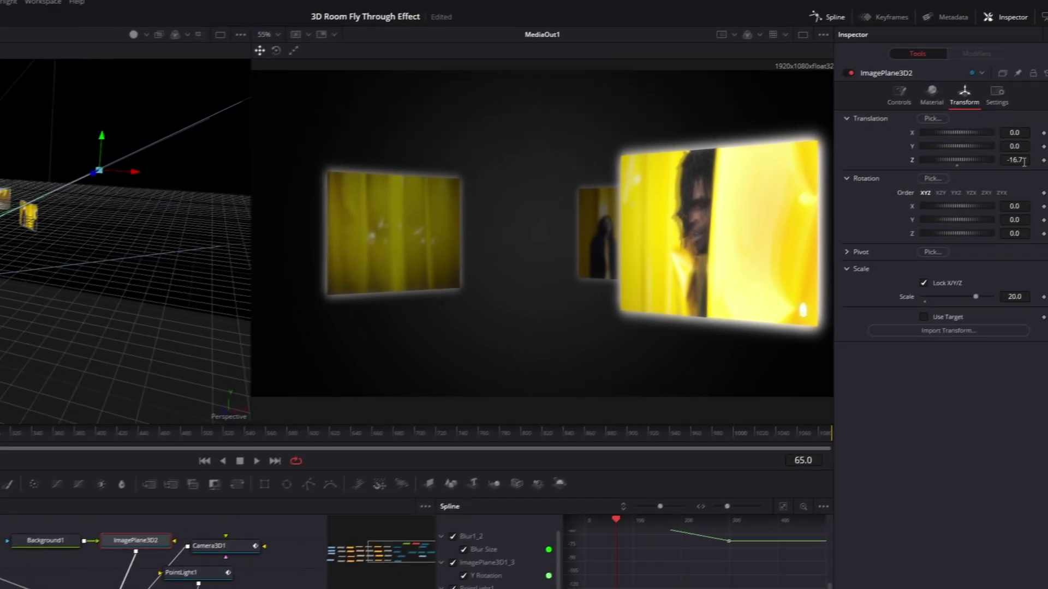
mouse_move(1002, 163)
left_mouse_down()
mouse_move(1036, 164)
mouse_move(1011, 163)
left_mouse_up()
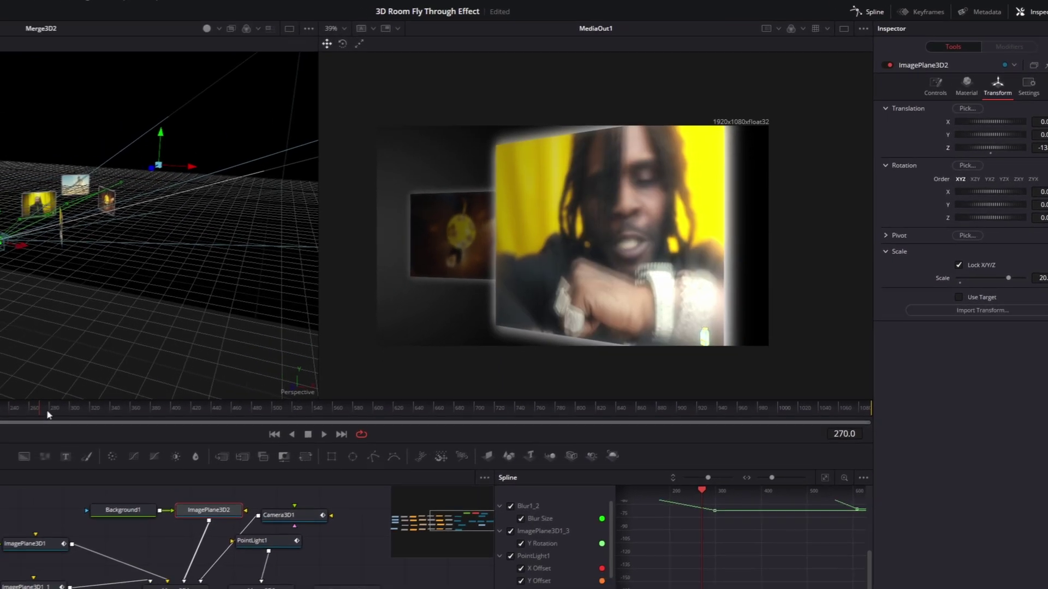